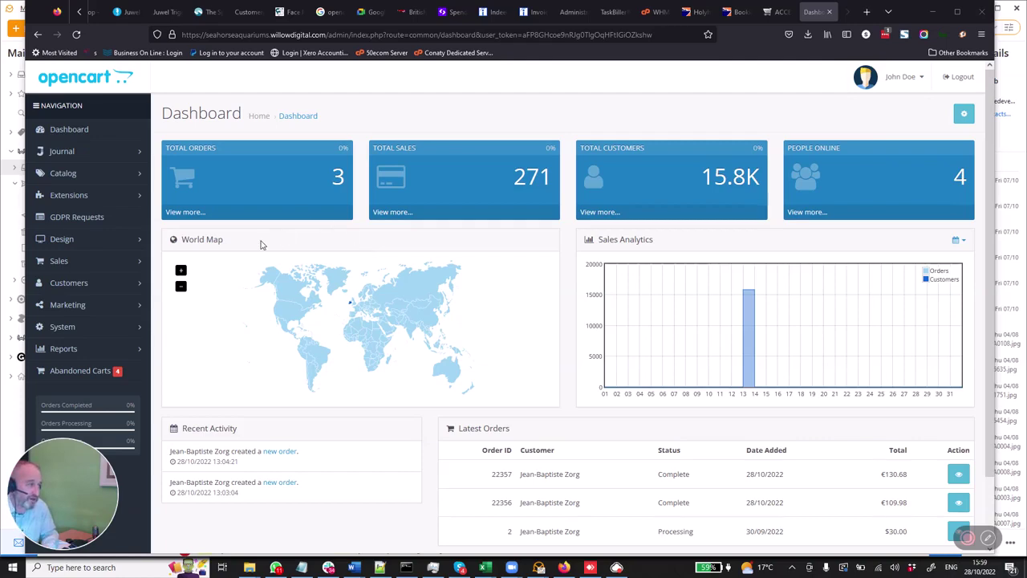
- Go to Catalog > Options and start adding a new option
{"action": "left_click", "coordinate": [123, 178]}
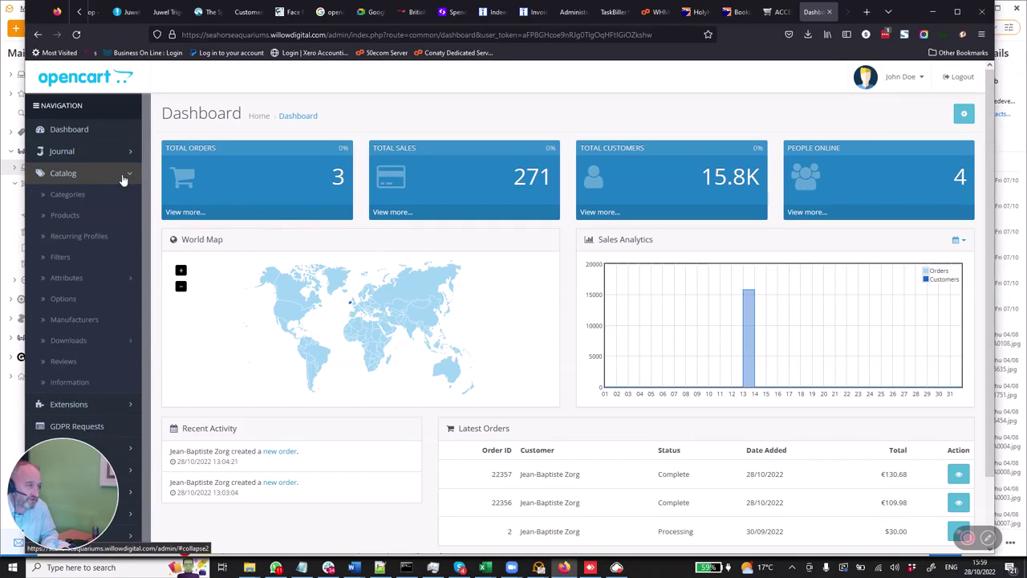
{"action": "left_click", "coordinate": [74, 298]}
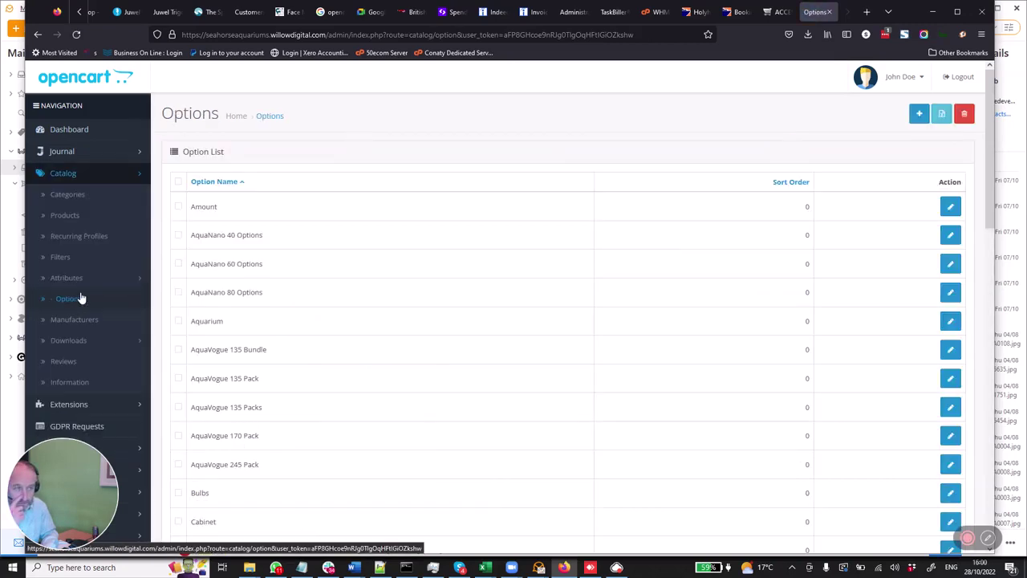
{"action": "left_click", "coordinate": [919, 114]}
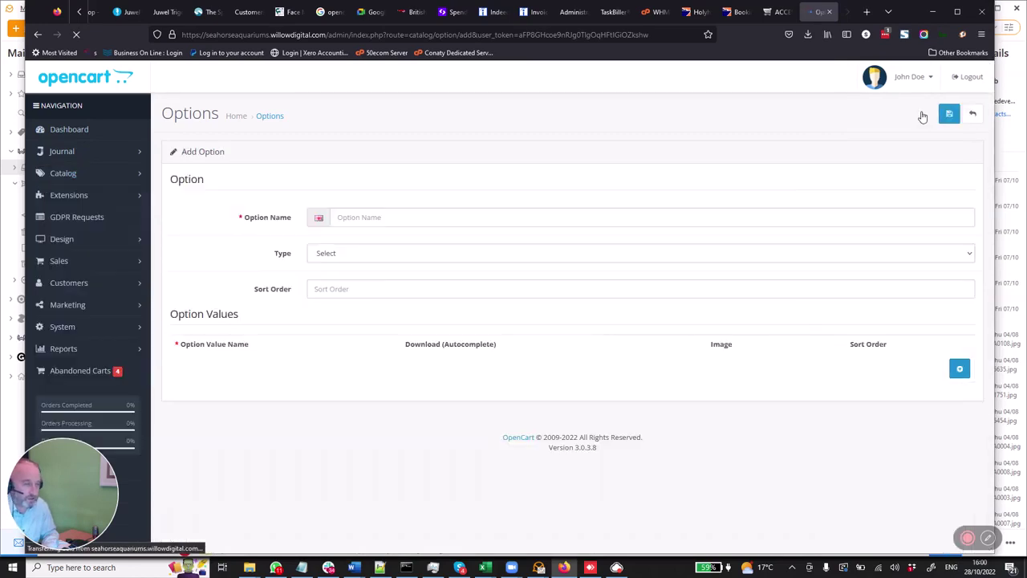
- Name the new option 'Test Option', keep its type as Select, and add a value row
{"action": "left_click", "coordinate": [500, 218]}
{"action": "type", "text": "Test"}
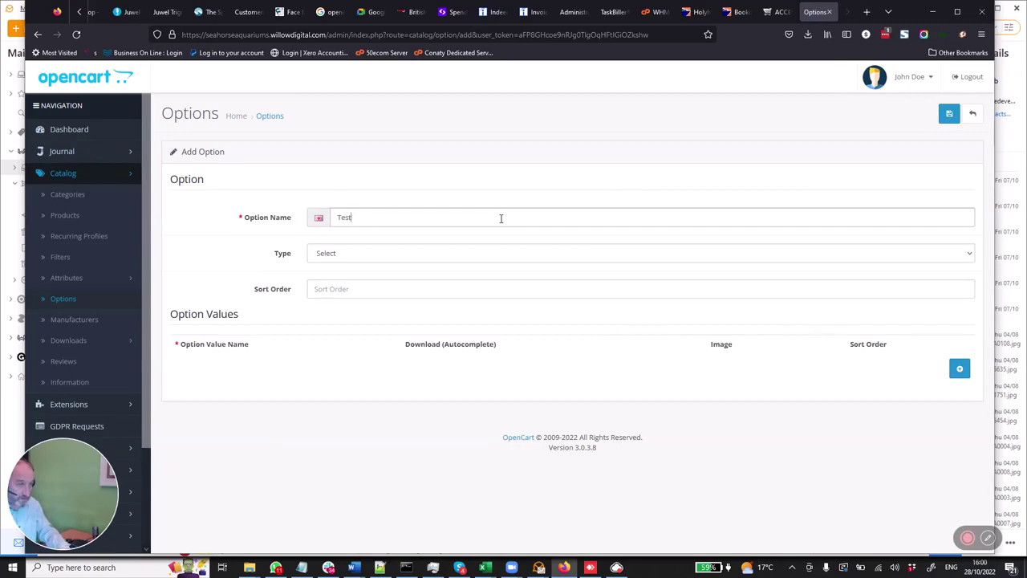
{"action": "type", "text": " Ooption"}
{"action": "key", "text": "BackSpace"}
{"action": "key", "text": "BackSpace"}
{"action": "key", "text": "BackSpace"}
{"action": "key", "text": "BackSpace"}
{"action": "key", "text": "BackSpace"}
{"action": "key", "text": "BackSpace"}
{"action": "type", "text": "ption"}
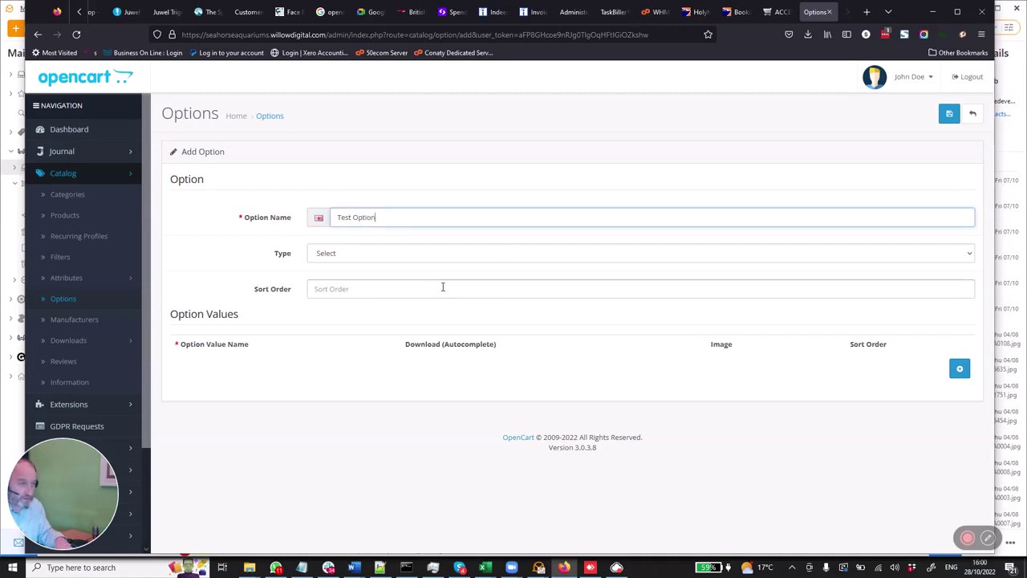
{"action": "left_click", "coordinate": [428, 253]}
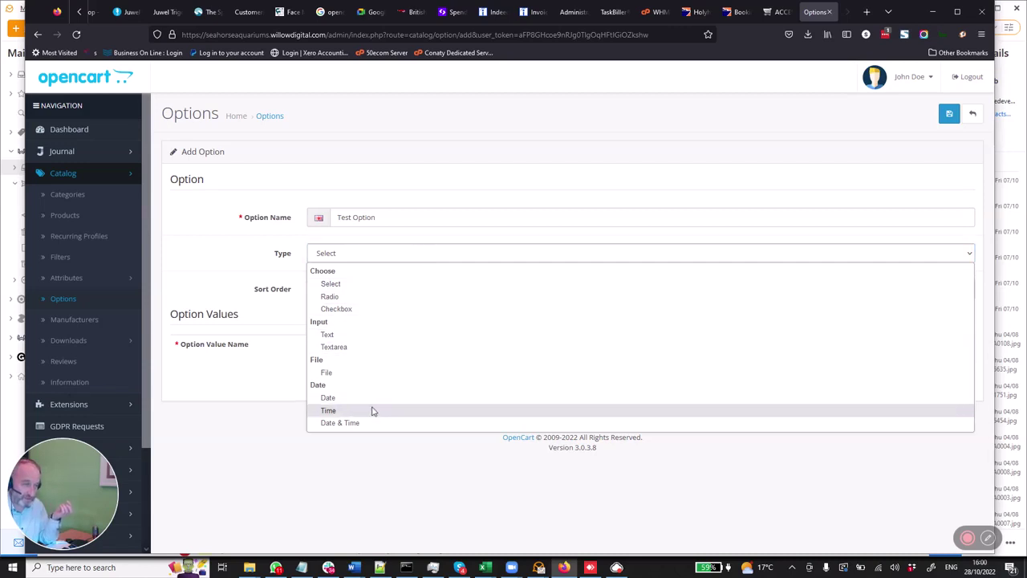
{"action": "left_click", "coordinate": [363, 288]}
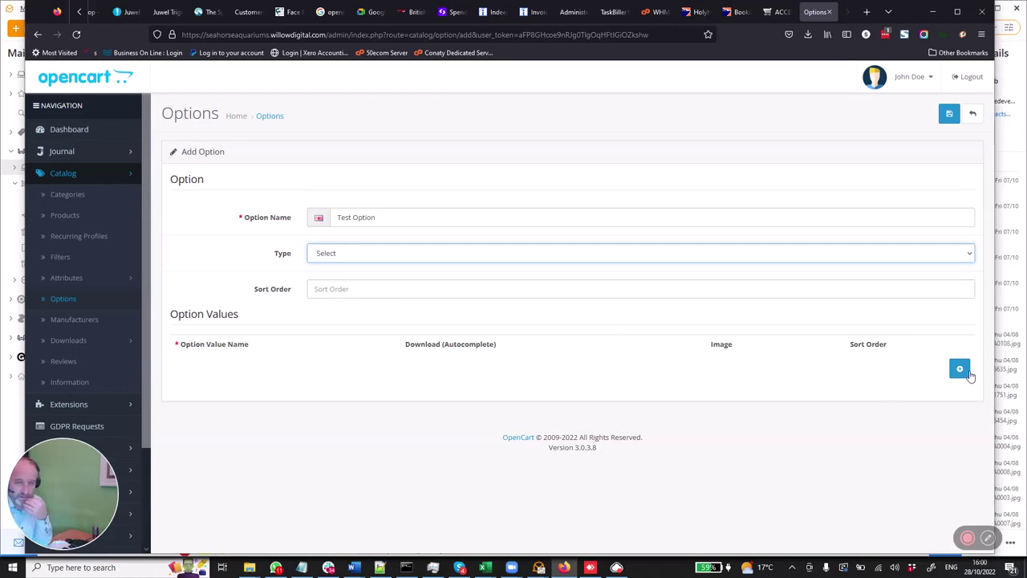
{"action": "left_click", "coordinate": [961, 370]}
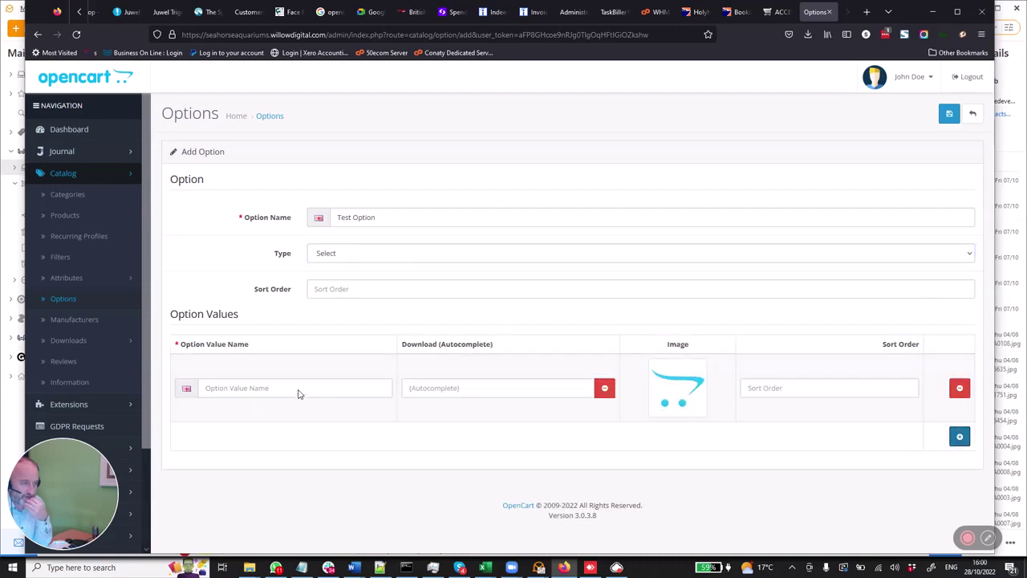
- Name the first option value 'Test Option 1'
{"action": "left_click", "coordinate": [298, 389]}
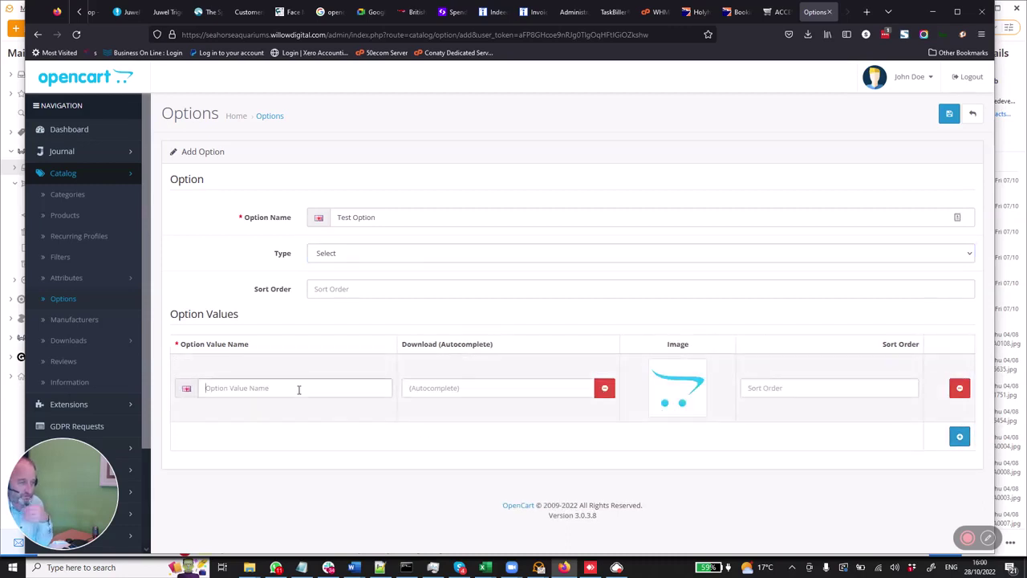
{"action": "type", "text": "T"}
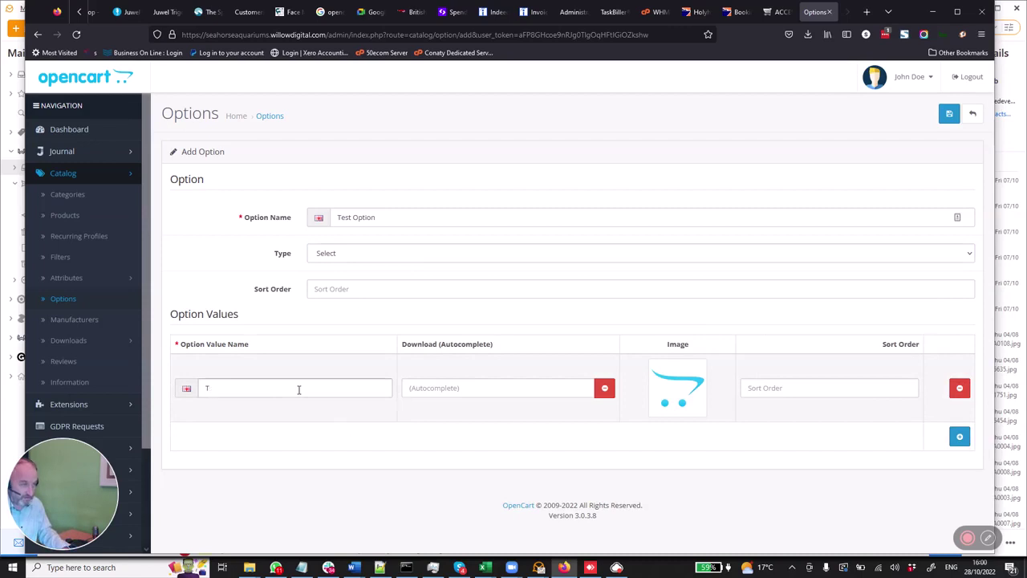
{"action": "type", "text": "st"}
{"action": "key", "text": "BackSpace"}
{"action": "type", "text": "est Option 1"}
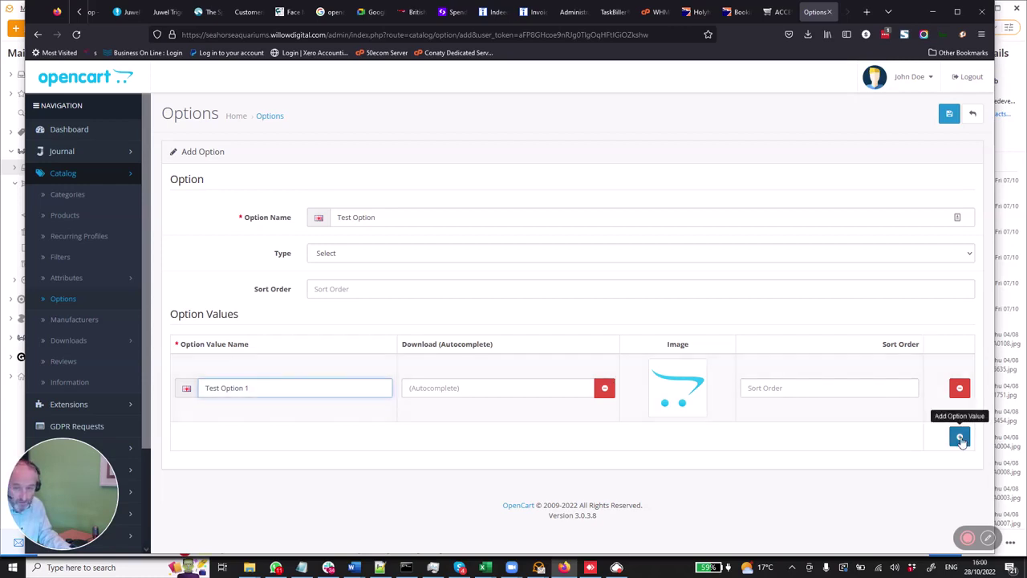
- Add a second option value named 'Test Option 2' and save the option
{"action": "left_click", "coordinate": [959, 435]}
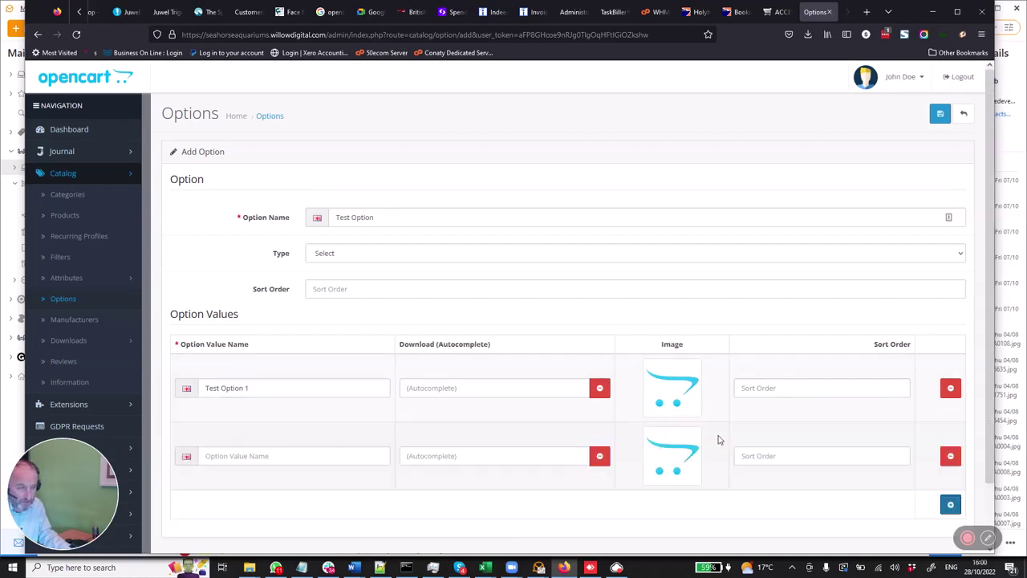
{"action": "left_click", "coordinate": [355, 456]}
{"action": "type", "text": "Test Otionption 2"}
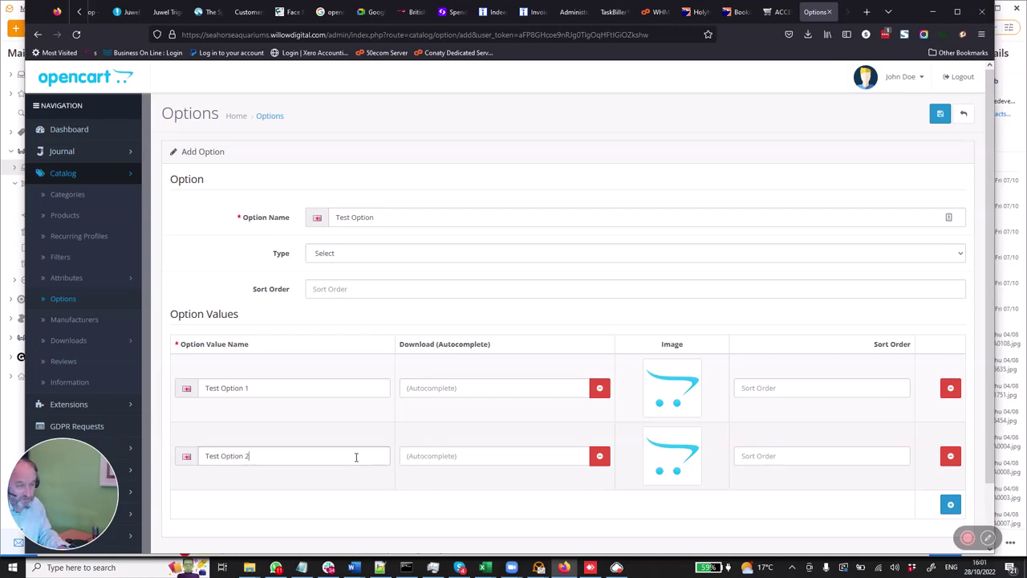
{"action": "left_click", "coordinate": [357, 455]}
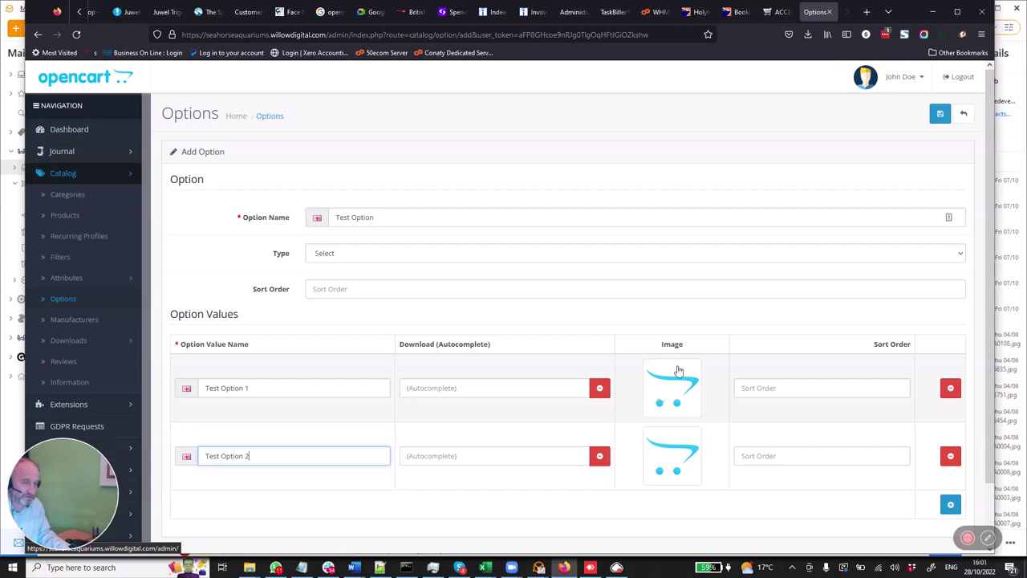
{"action": "left_click", "coordinate": [937, 121]}
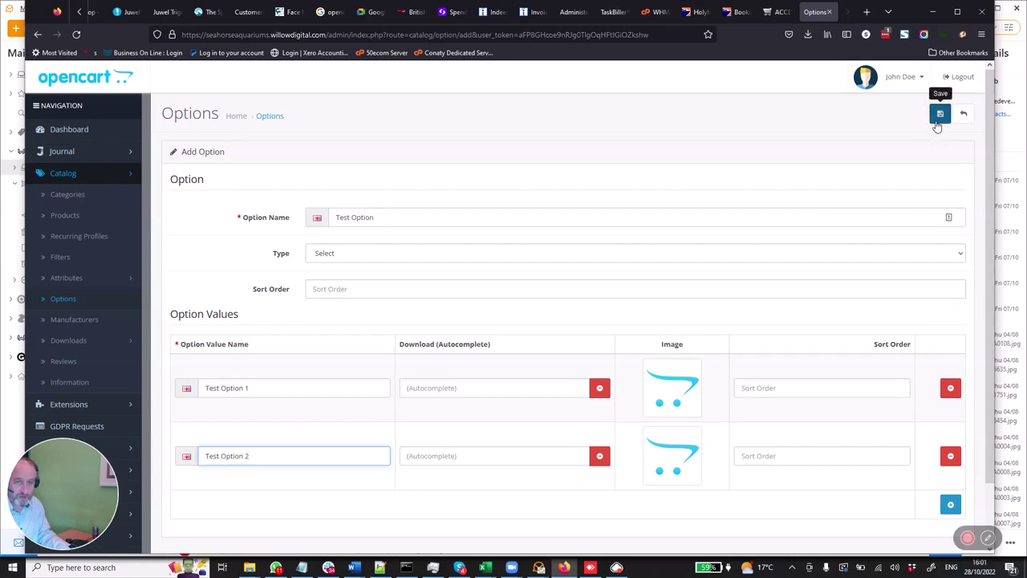
- Save Test Option to the catalog and begin a new blank option
{"action": "left_click", "coordinate": [938, 117]}
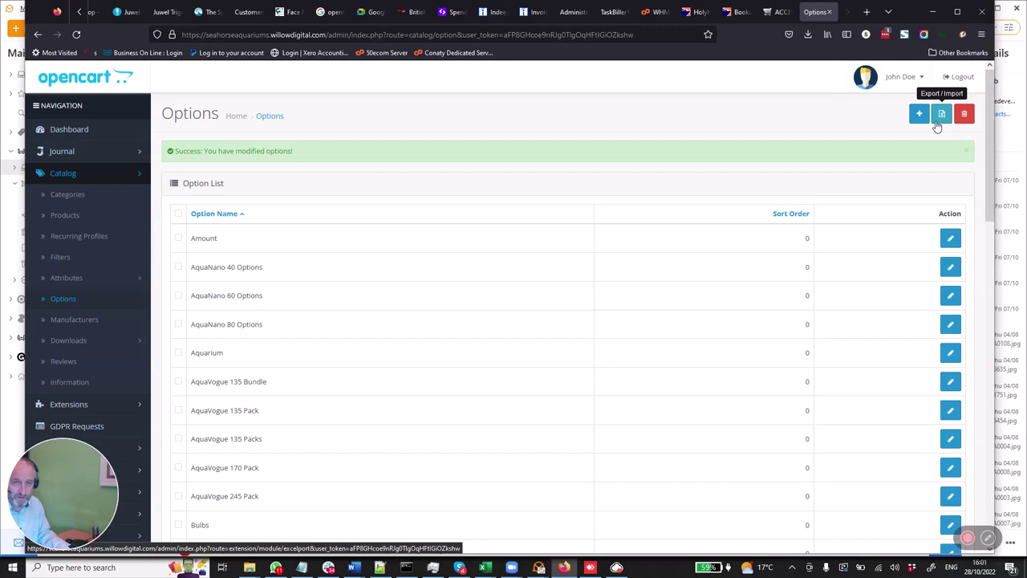
{"action": "left_click", "coordinate": [919, 117]}
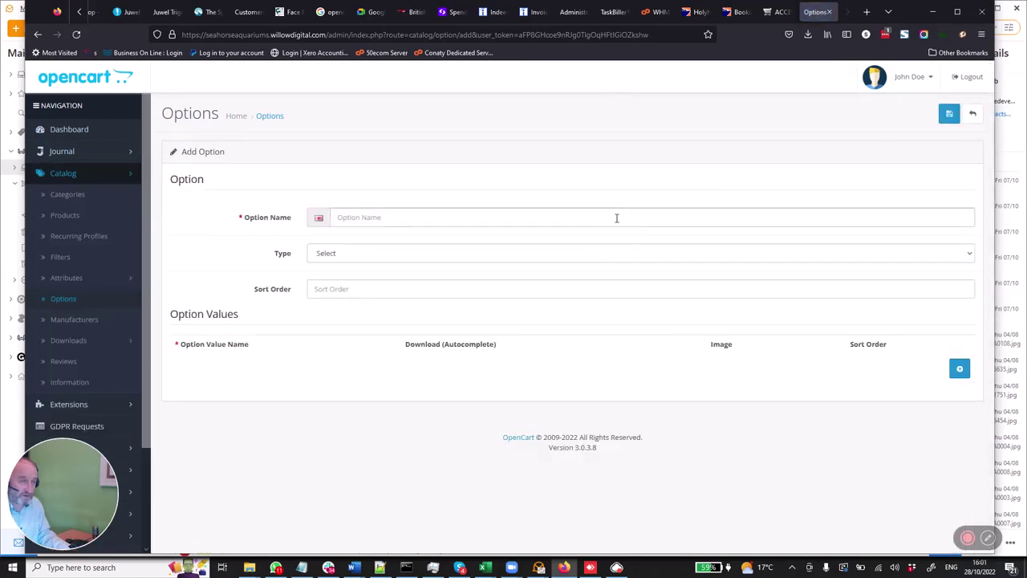
{"action": "left_click", "coordinate": [617, 218]}
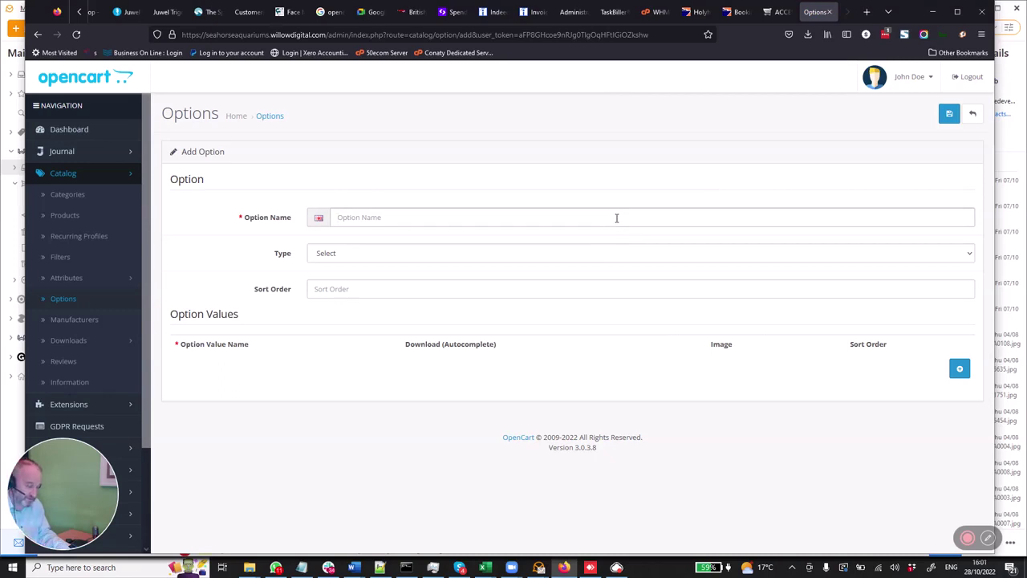
- Name the option 'Test Option Dimension 2' with first value 'Test Option Dimension 2 variant 1'
{"action": "type", "text": "Test Option D"}
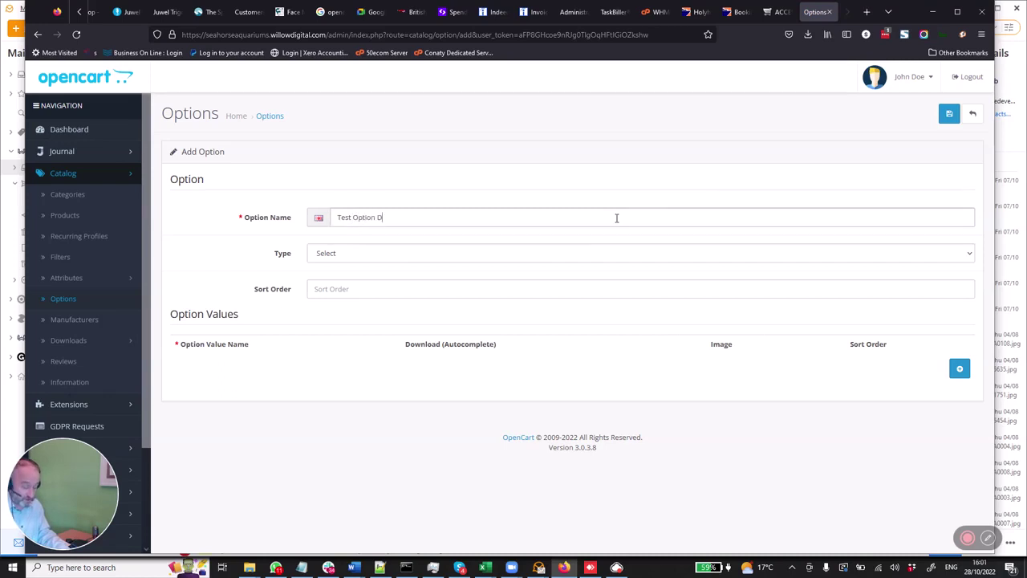
{"action": "type", "text": "imension 2"}
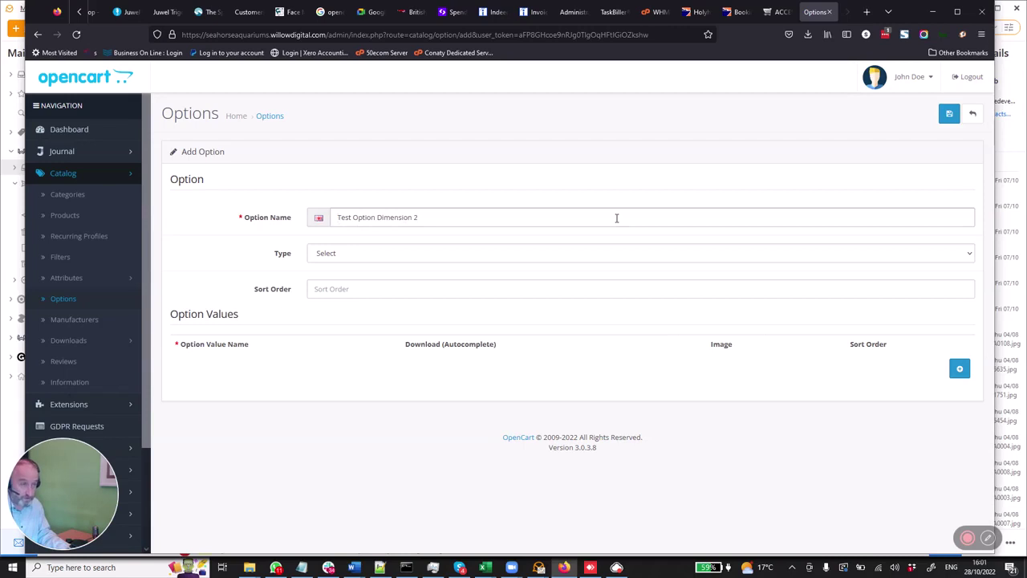
{"action": "triple_click", "coordinate": [616, 217]}
{"action": "key", "text": "ctrl+c"}
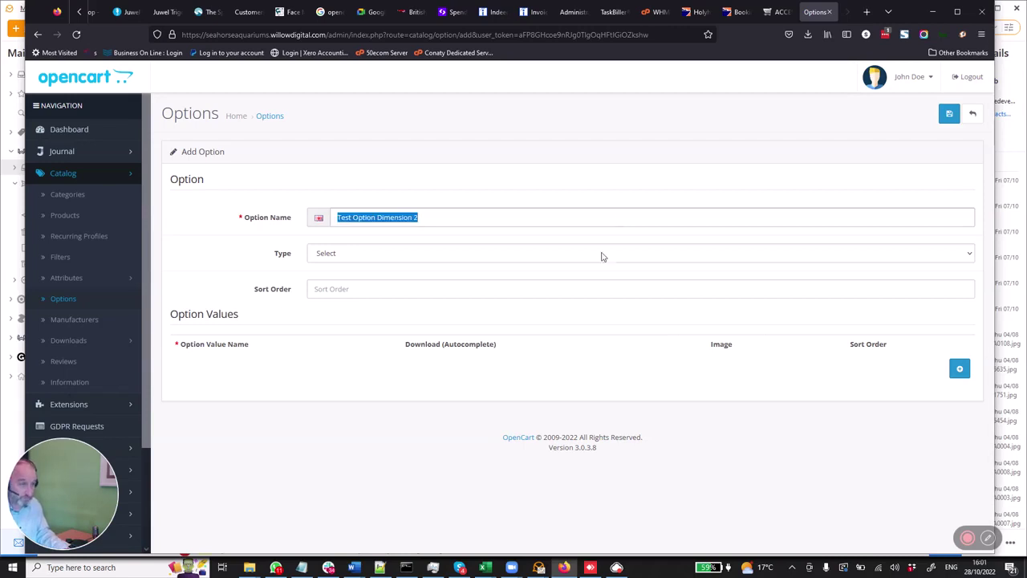
{"action": "left_click", "coordinate": [956, 369]}
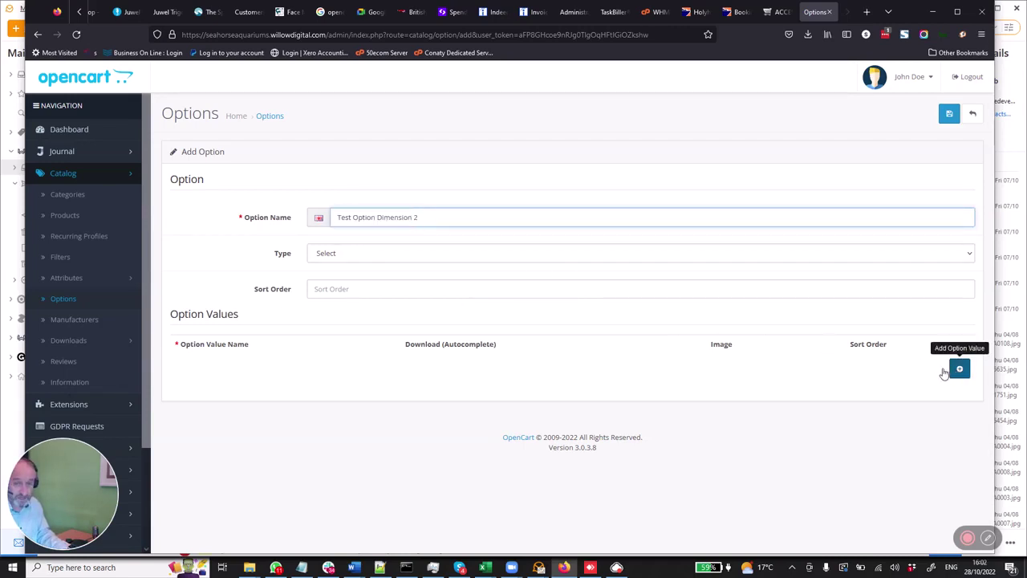
{"action": "left_click", "coordinate": [337, 386]}
{"action": "key", "text": "ctrl+v"}
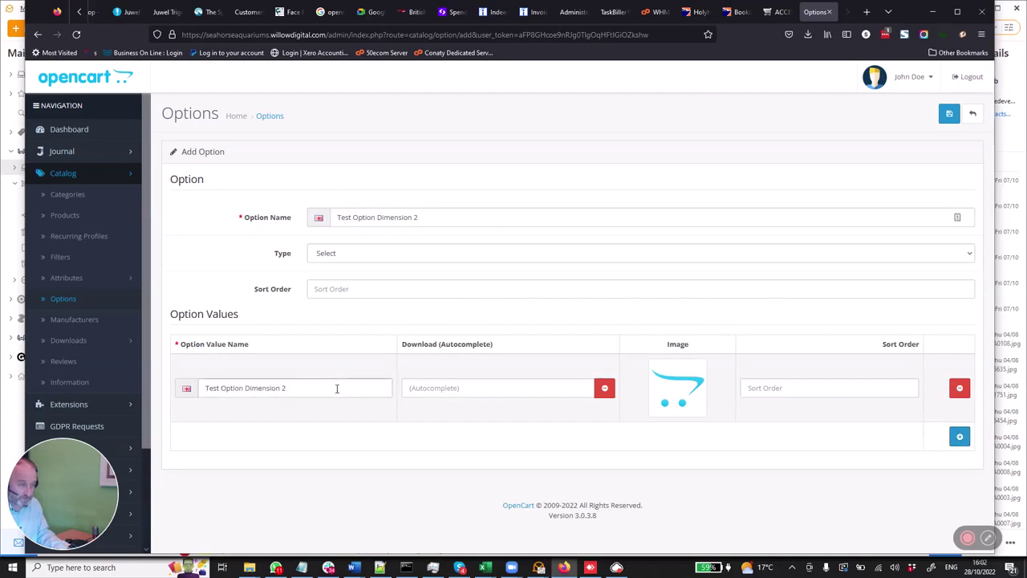
{"action": "type", "text": "variant 1"}
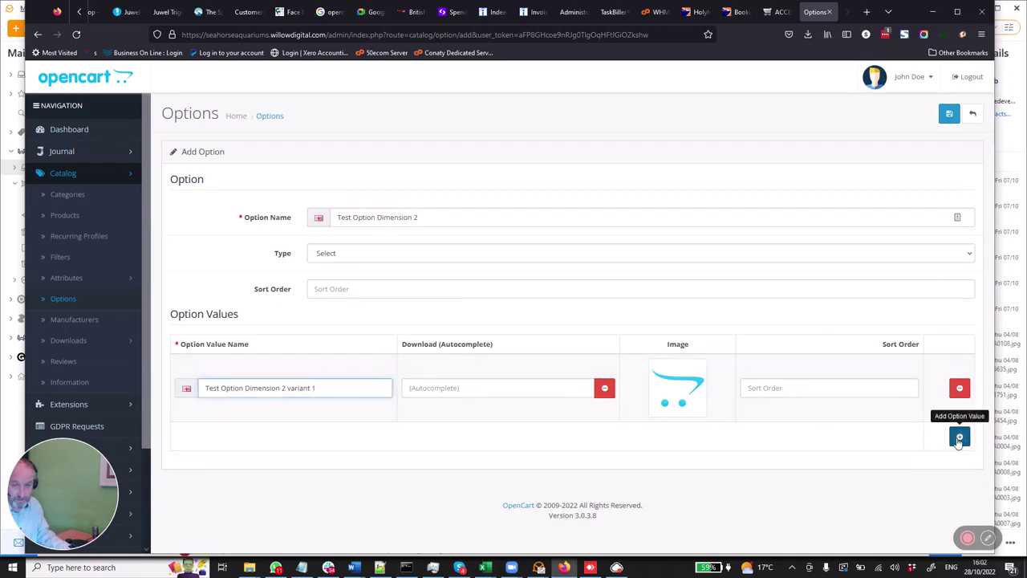
- Add second value 'Test Option Dimension 2 variant 2' and save the option
{"action": "left_click", "coordinate": [958, 437]}
{"action": "left_click", "coordinate": [313, 455]}
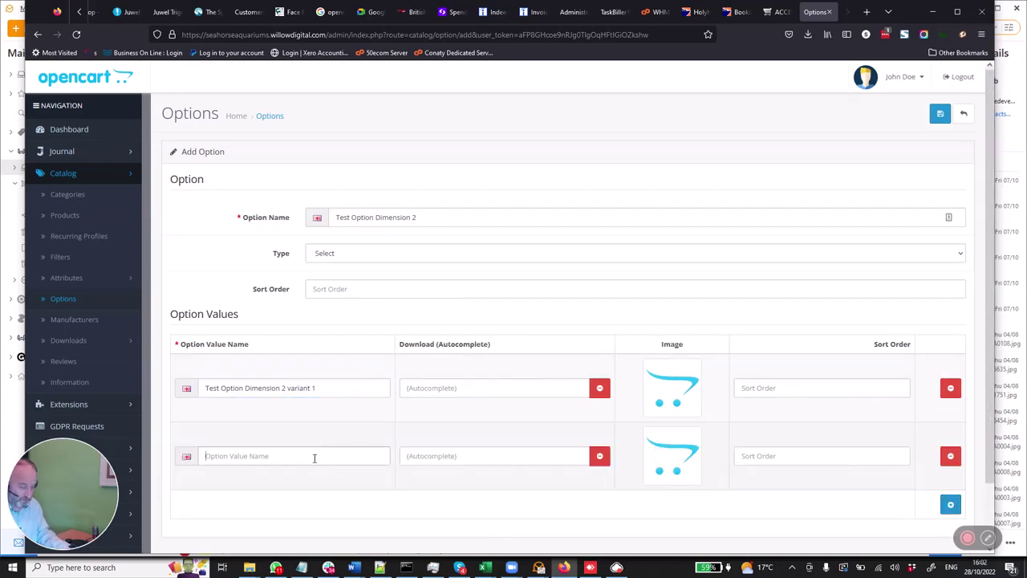
{"action": "key", "text": "ctrl+v"}
{"action": "type", "text": "2"}
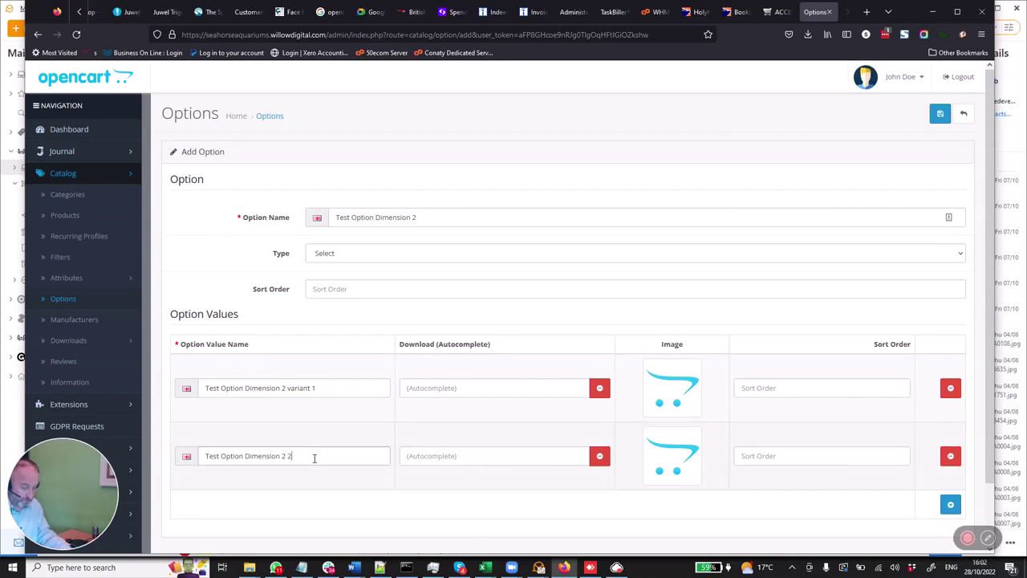
{"action": "key", "text": "BackSpace"}
{"action": "type", "text": "variant 2"}
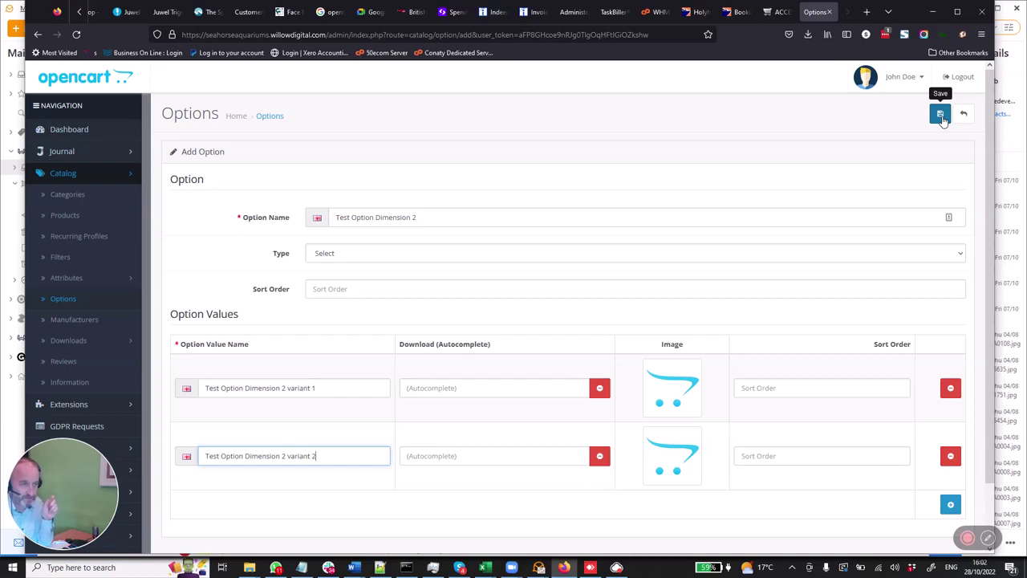
{"action": "left_click", "coordinate": [943, 119]}
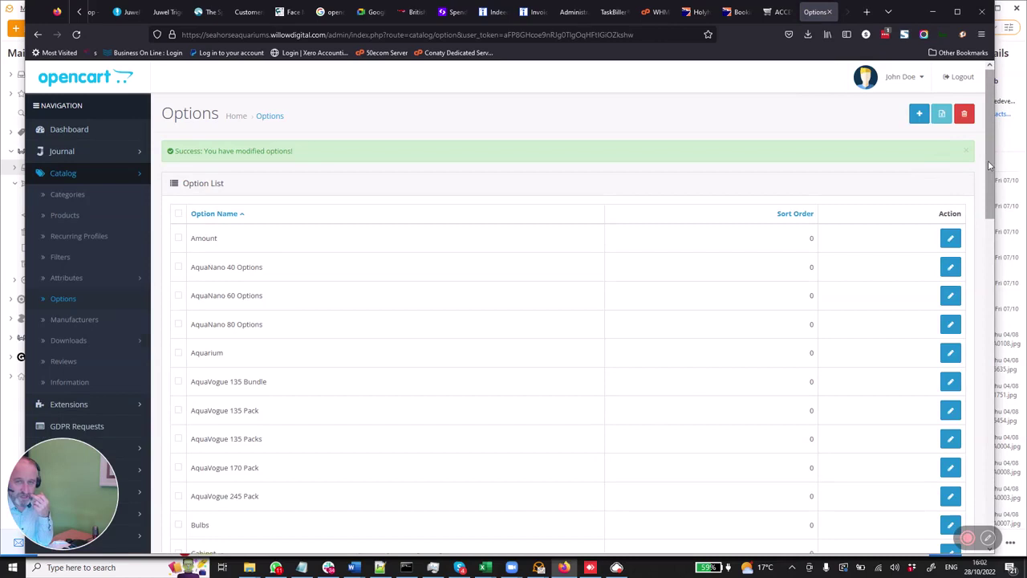
- Open the existing Test Option from the bottom of the option list for editing
{"action": "scroll", "coordinate": [984, 205], "scroll_direction": "down", "scroll_amount": 2}
{"action": "scroll", "coordinate": [984, 205], "scroll_direction": "down", "scroll_amount": 15}
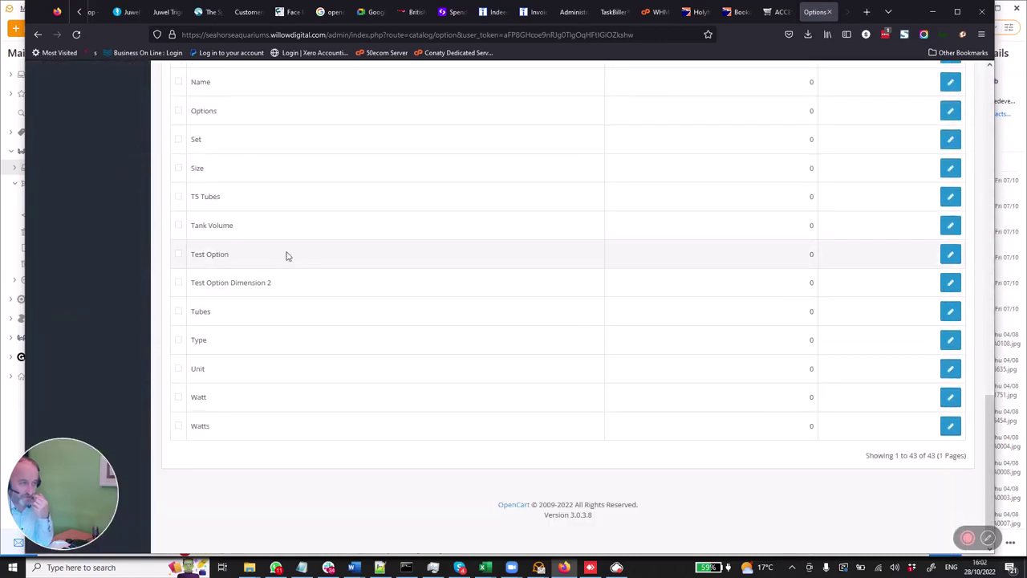
{"action": "left_click", "coordinate": [950, 255]}
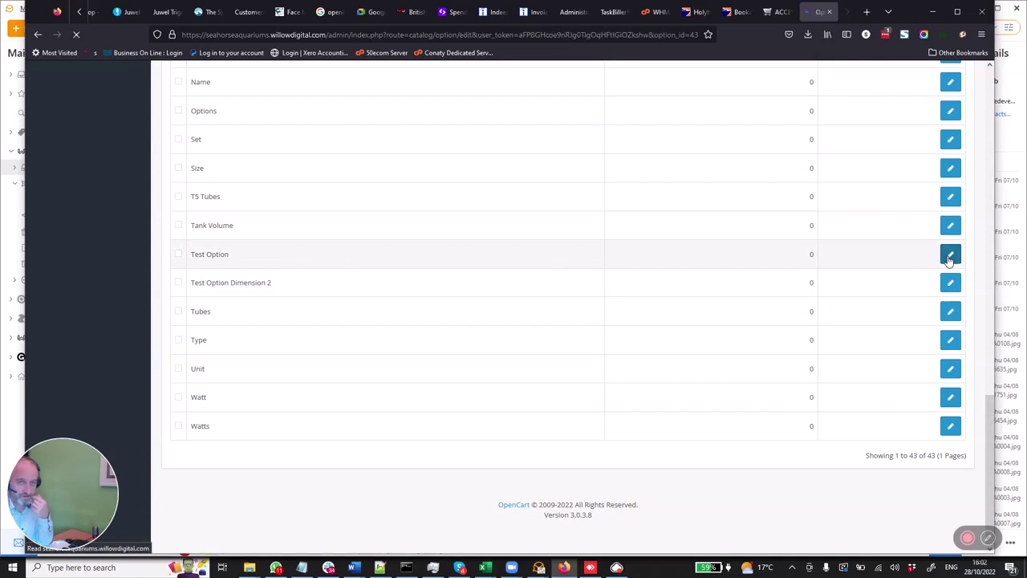
{"action": "left_click", "coordinate": [484, 219]}
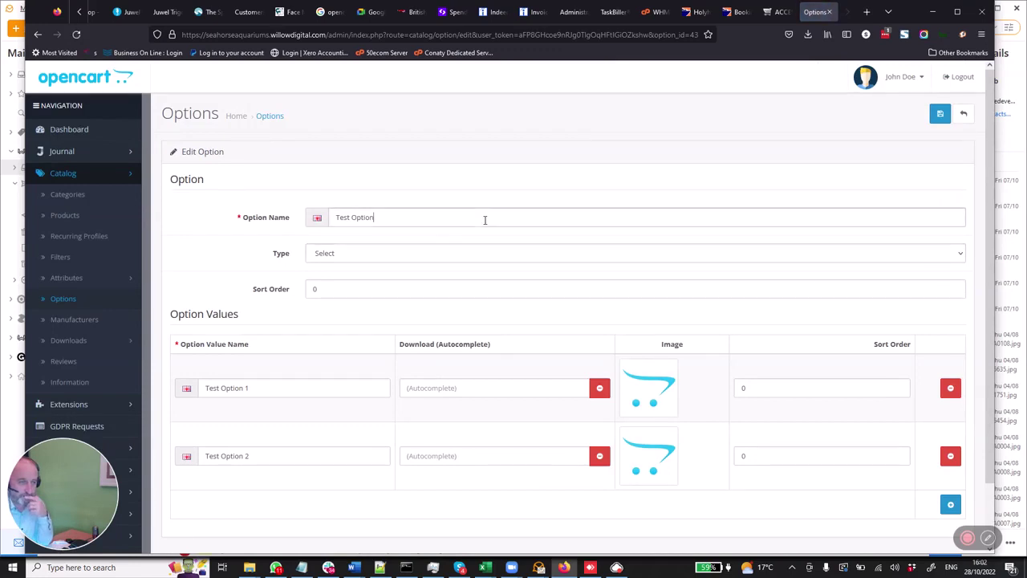
- Rename the option to 'Test Option Dimension 1'
{"action": "type", "text": "Di"}
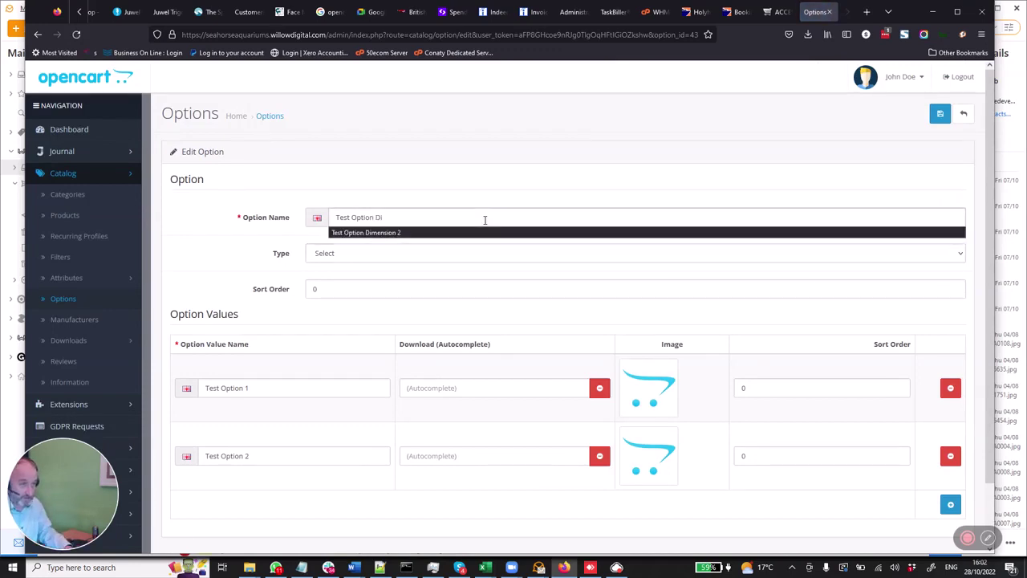
{"action": "key", "text": "Down"}
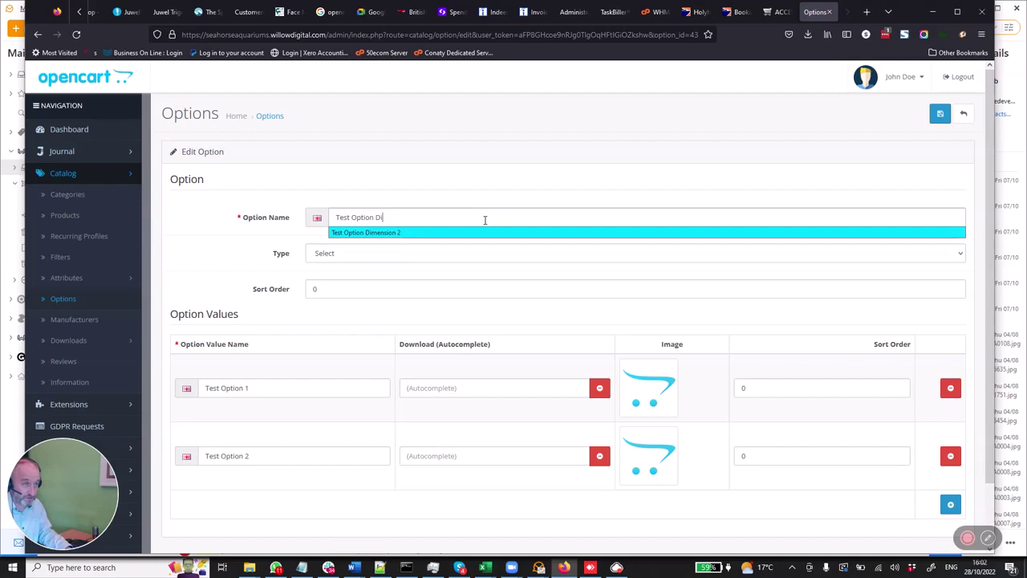
{"action": "left_click", "coordinate": [781, 232]}
{"action": "key", "text": "BackSpace"}
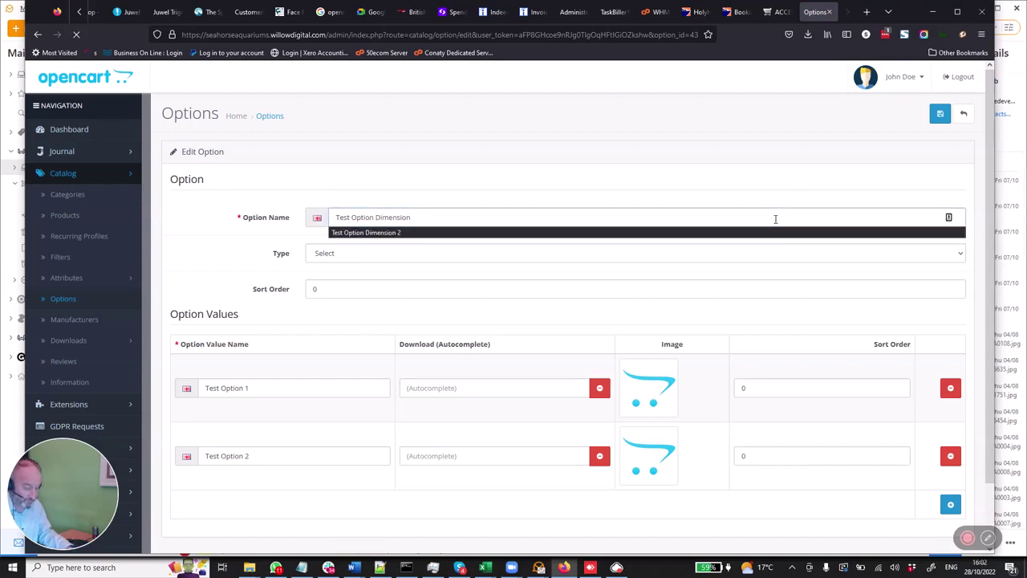
{"action": "type", "text": "1"}
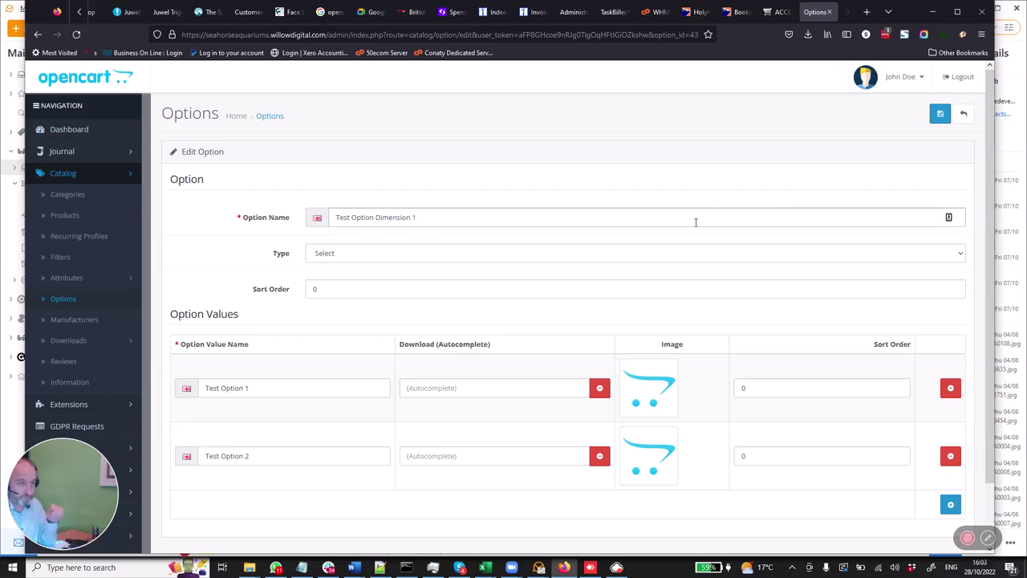
{"action": "left_click", "coordinate": [695, 222]}
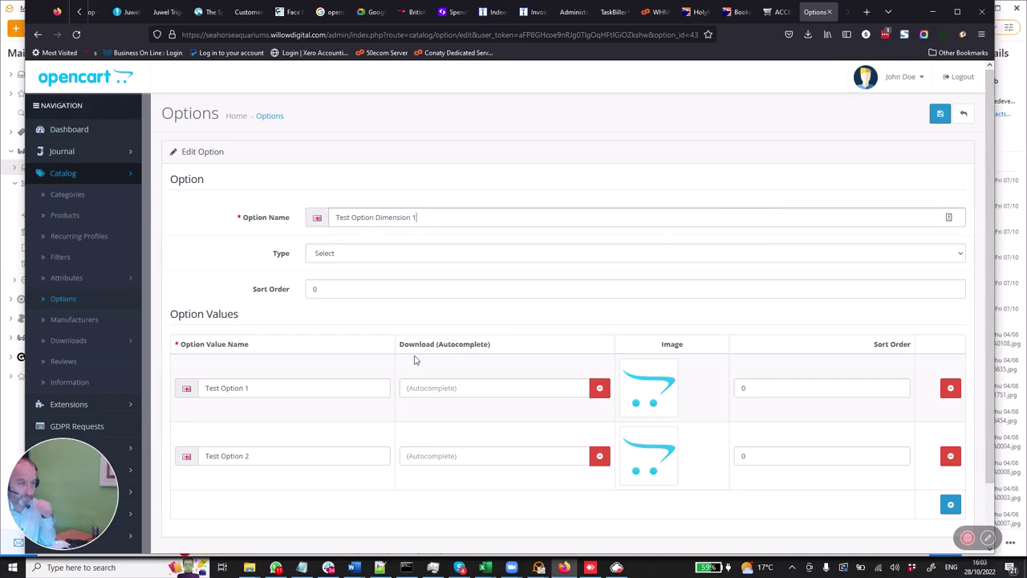
- Change the first value to 'Test Option Dimension 1 variant 1'
{"action": "left_click", "coordinate": [343, 389]}
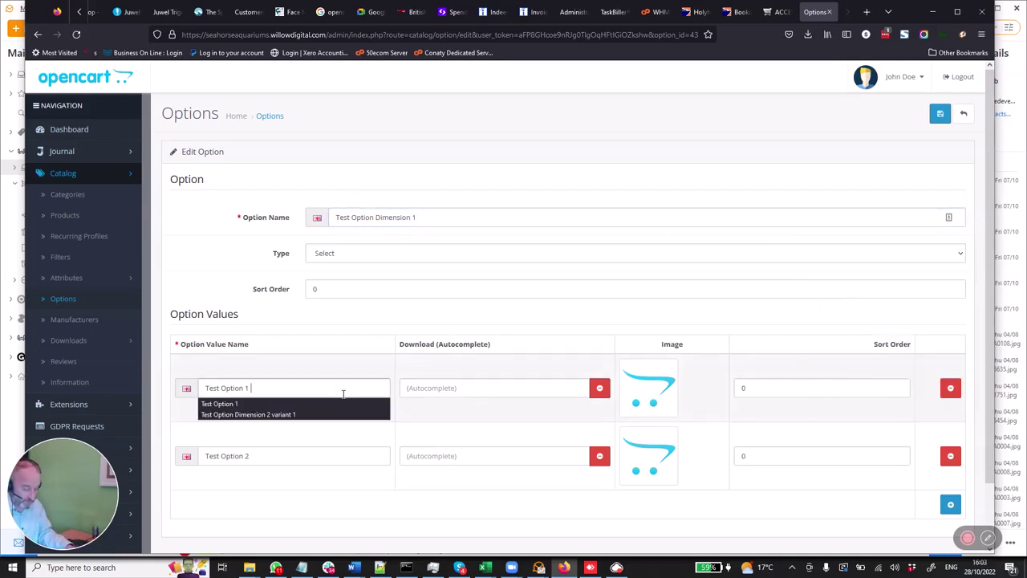
{"action": "type", "text": "dimension"}
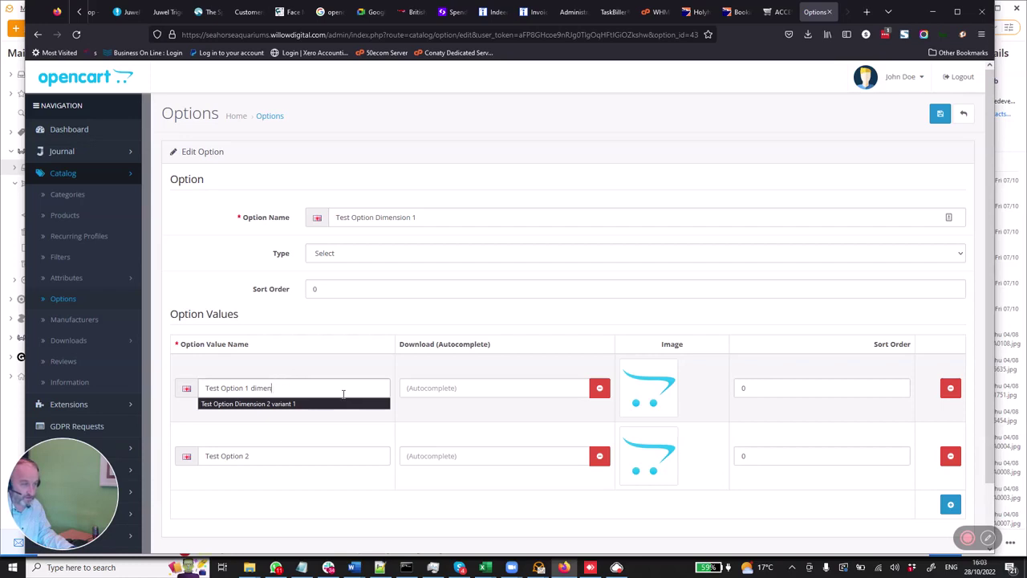
{"action": "key", "text": "BackSpace"}
{"action": "key", "text": "BackSpace"}
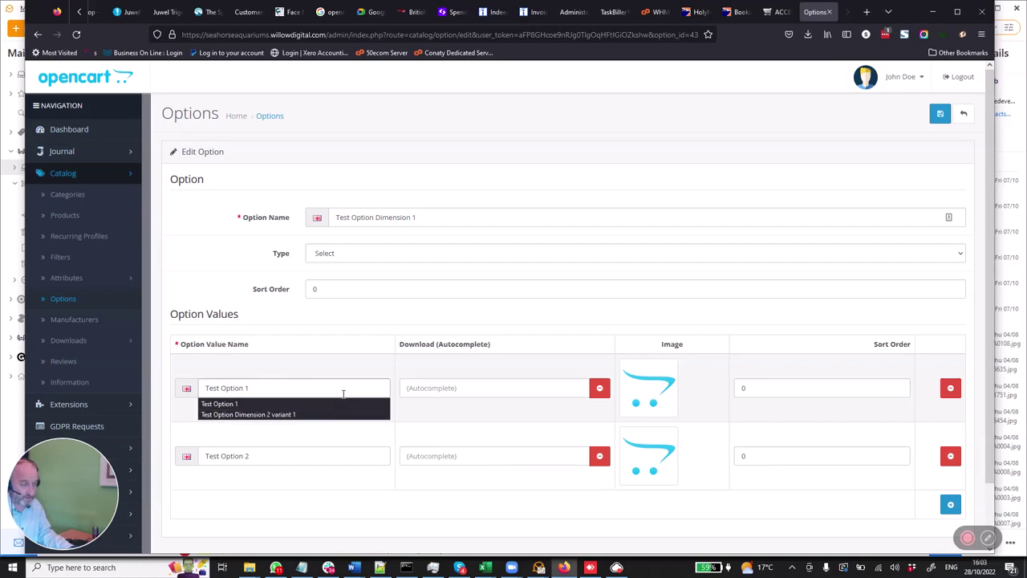
{"action": "left_click", "coordinate": [310, 386]}
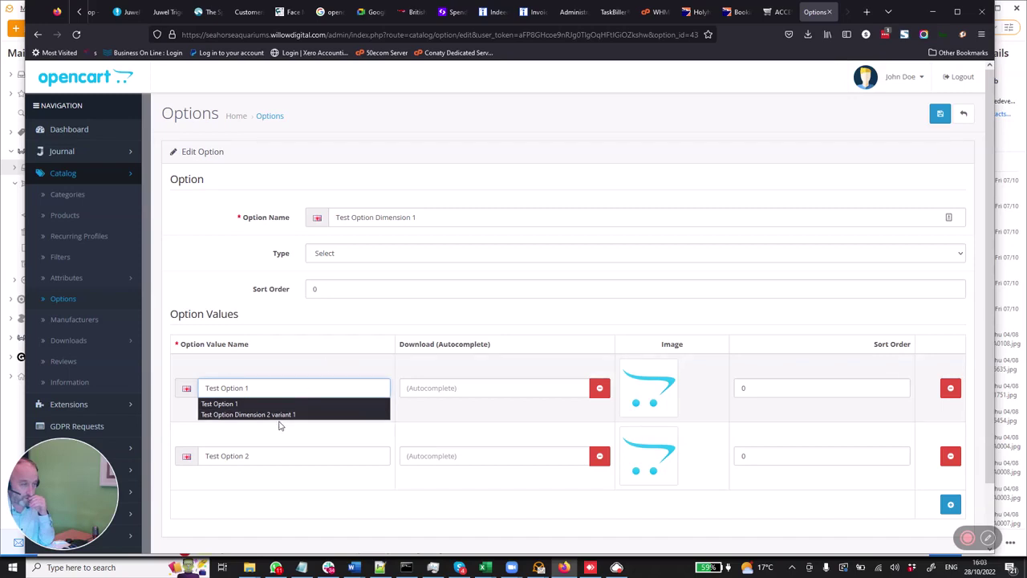
{"action": "left_click", "coordinate": [280, 415]}
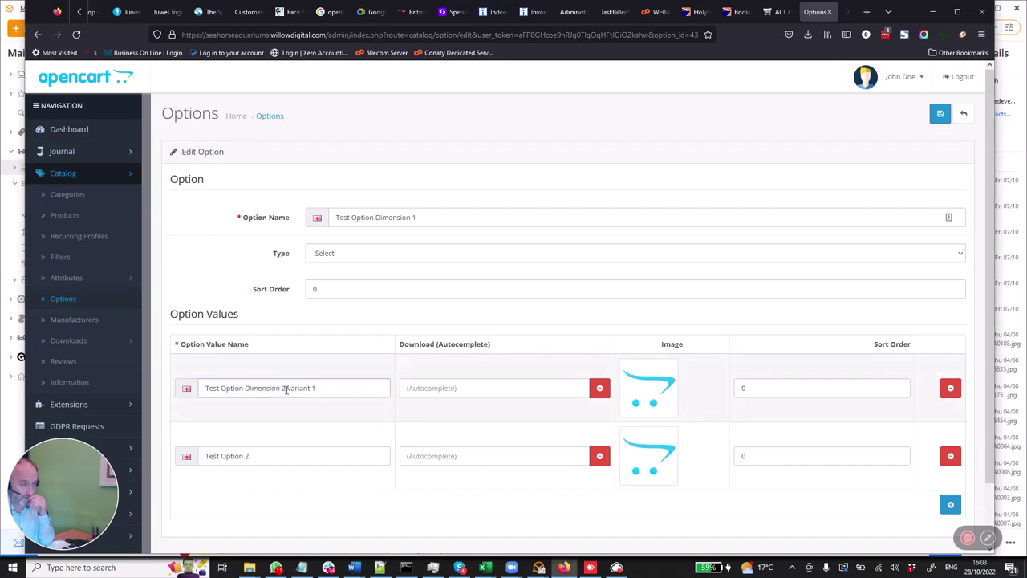
{"action": "left_click", "coordinate": [286, 389]}
{"action": "key", "text": "BackSpace"}
{"action": "type", "text": "1"}
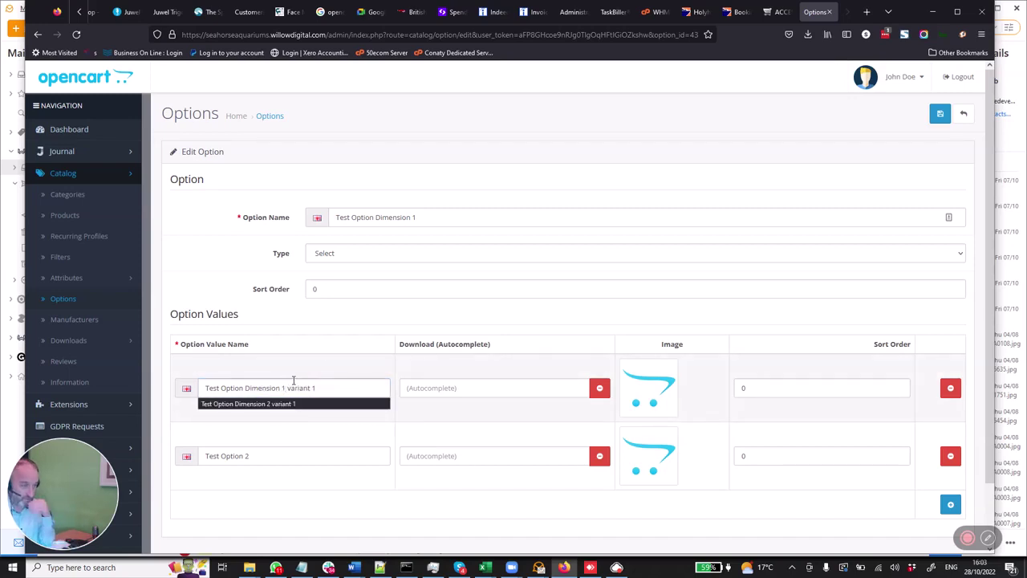
- Change the second value to 'Test Option Dimension 1 variant 2' and save the option
{"action": "left_click", "coordinate": [266, 457]}
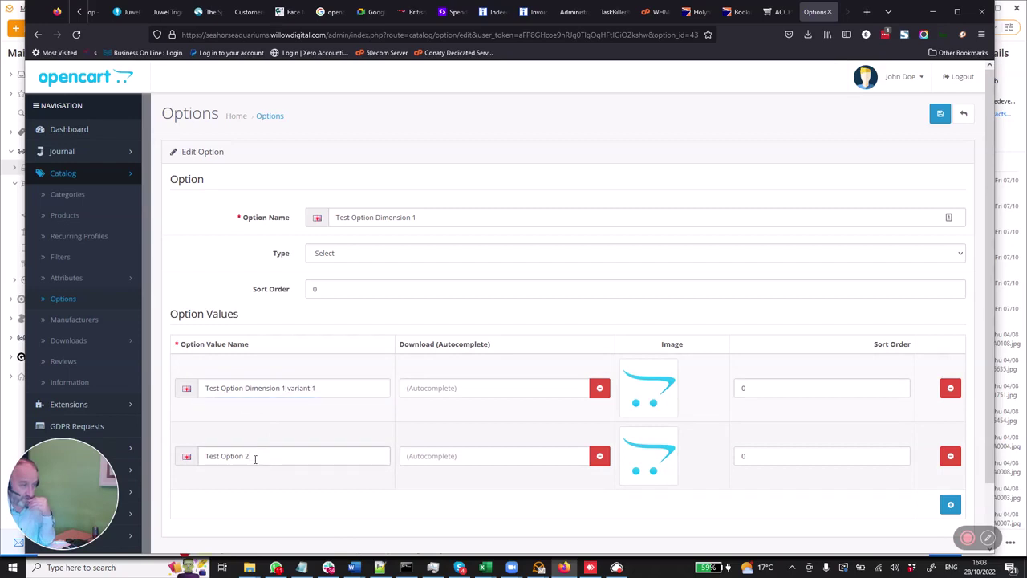
{"action": "key", "text": "BackSpace"}
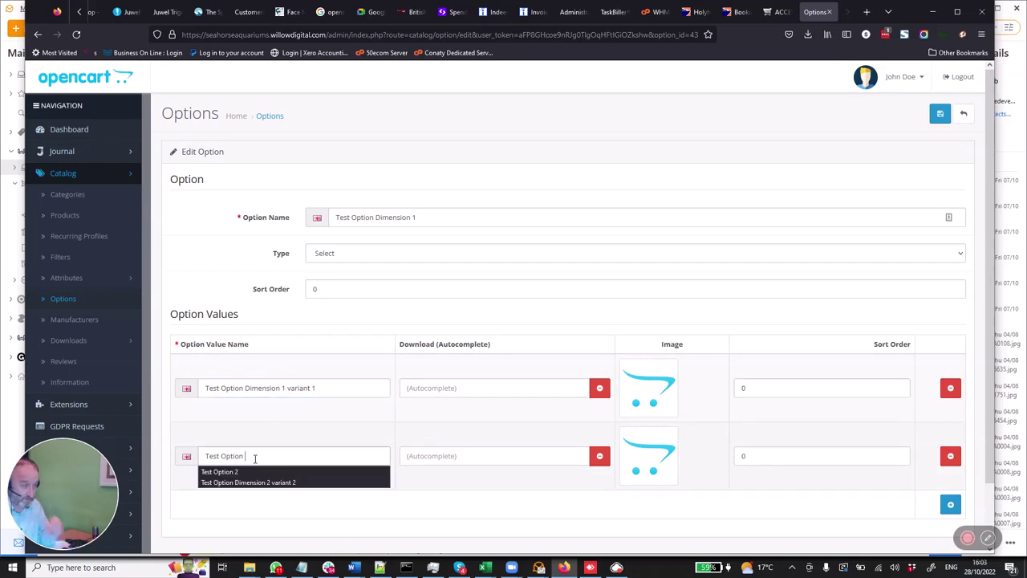
{"action": "left_click", "coordinate": [261, 481]}
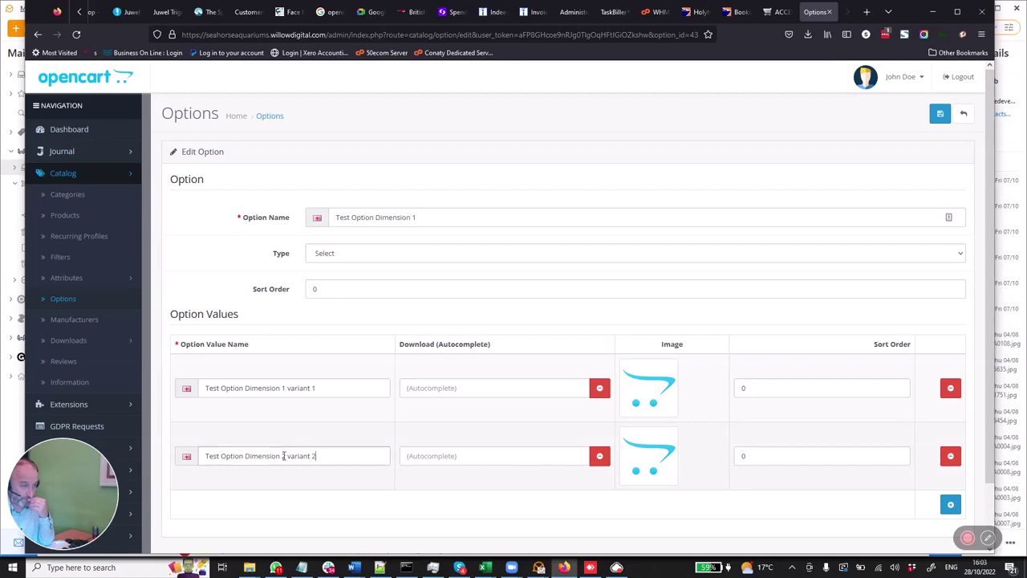
{"action": "left_click", "coordinate": [284, 456]}
{"action": "key", "text": "BackSpace"}
{"action": "type", "text": "1"}
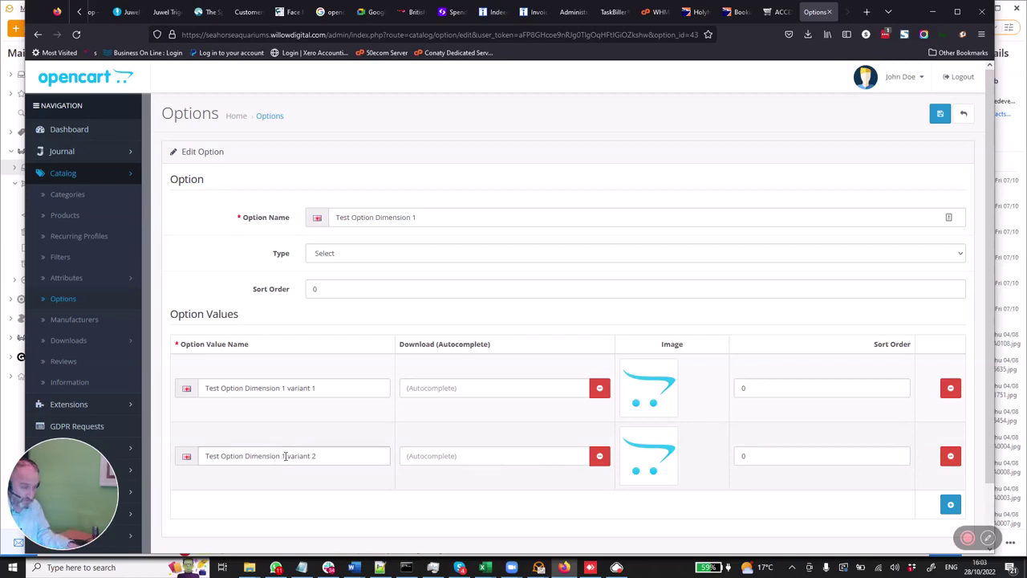
{"action": "left_click", "coordinate": [940, 115]}
{"action": "left_click", "coordinate": [941, 115]}
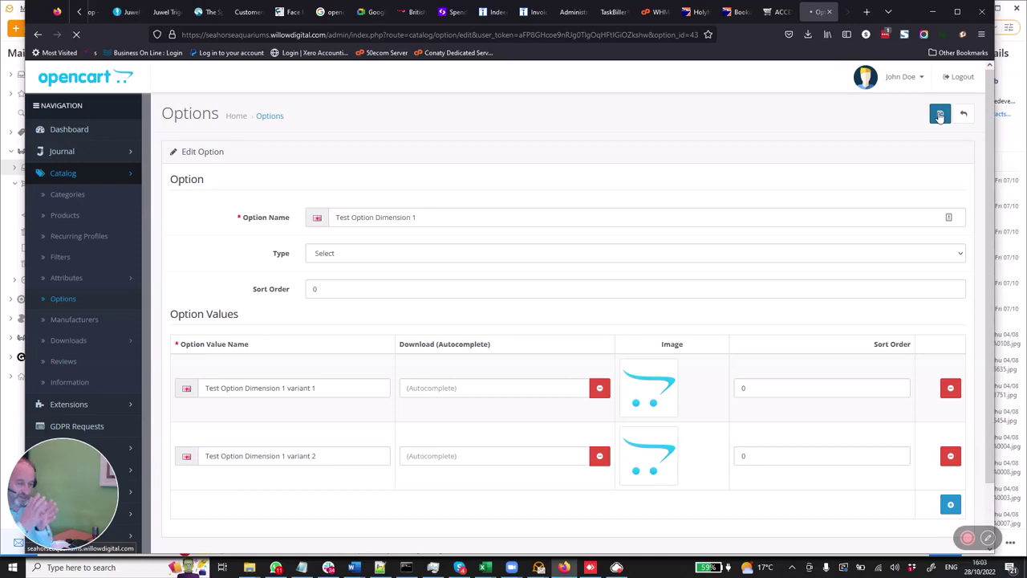
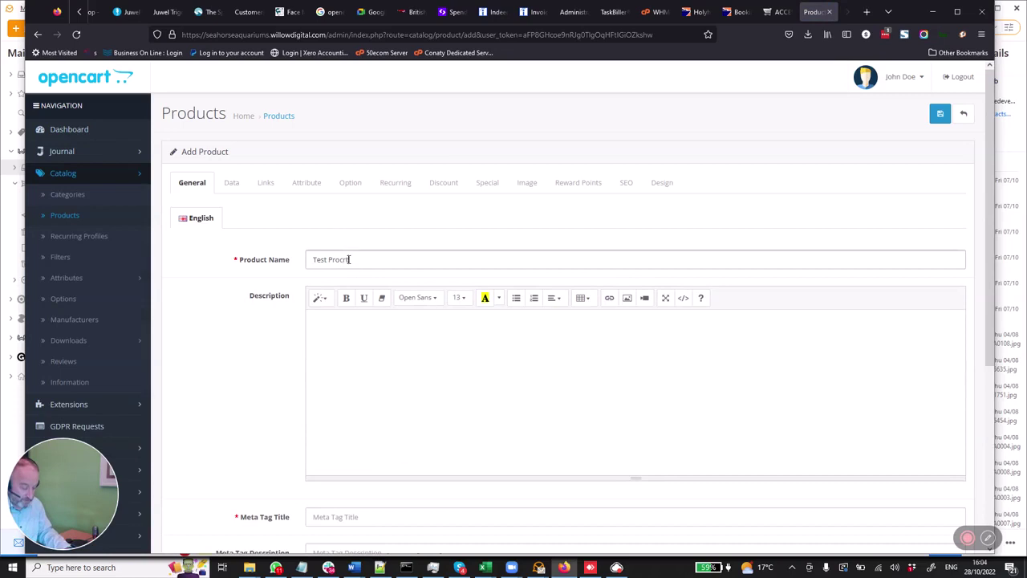
- Correct the product name to 'Test Product for options' and paste it as the description
{"action": "key", "text": "BackSpace"}
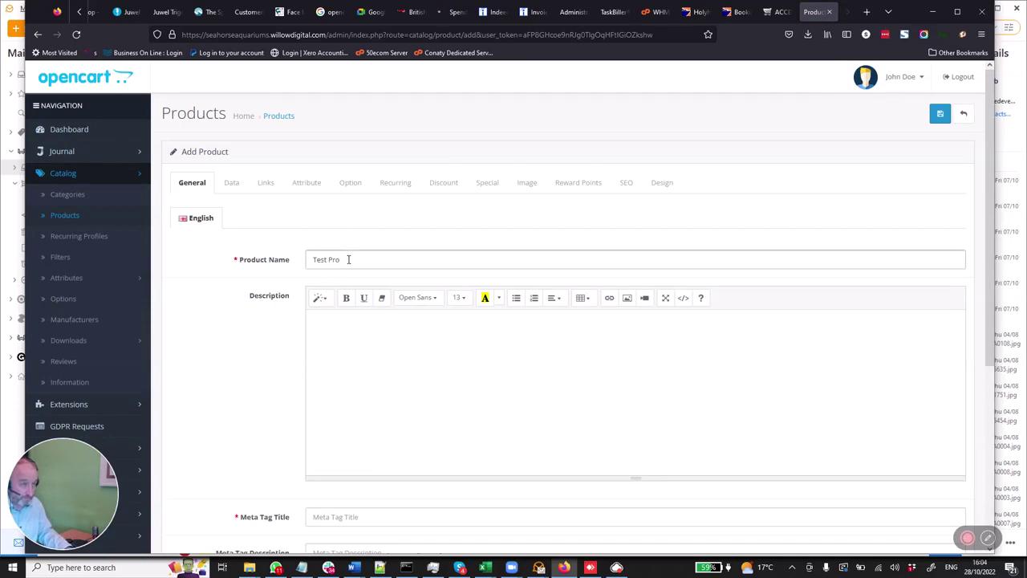
{"action": "type", "text": "ct for options"}
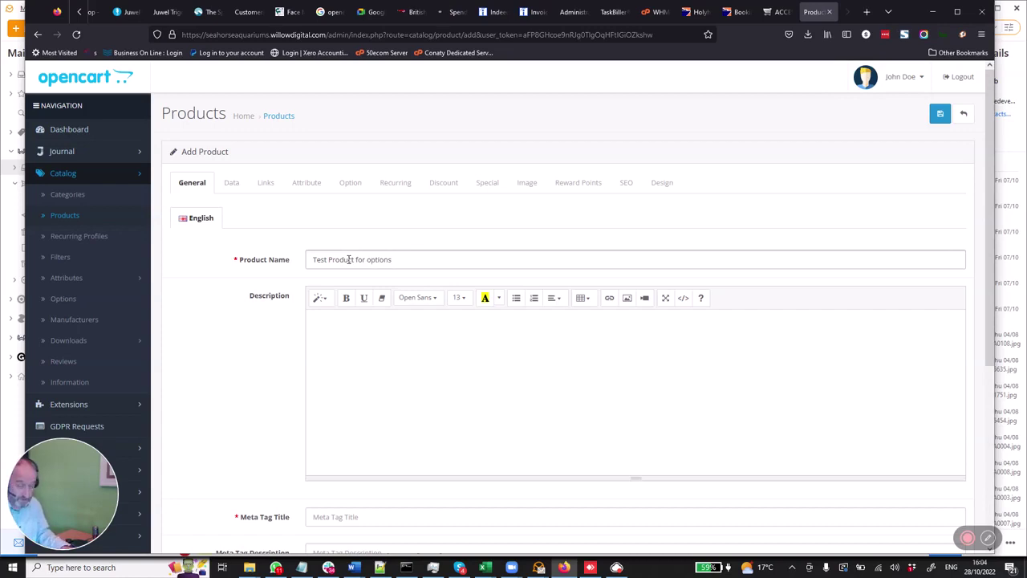
{"action": "key", "text": "ctrl+a"}
{"action": "key", "text": "ctrl+c"}
{"action": "left_click", "coordinate": [355, 337]}
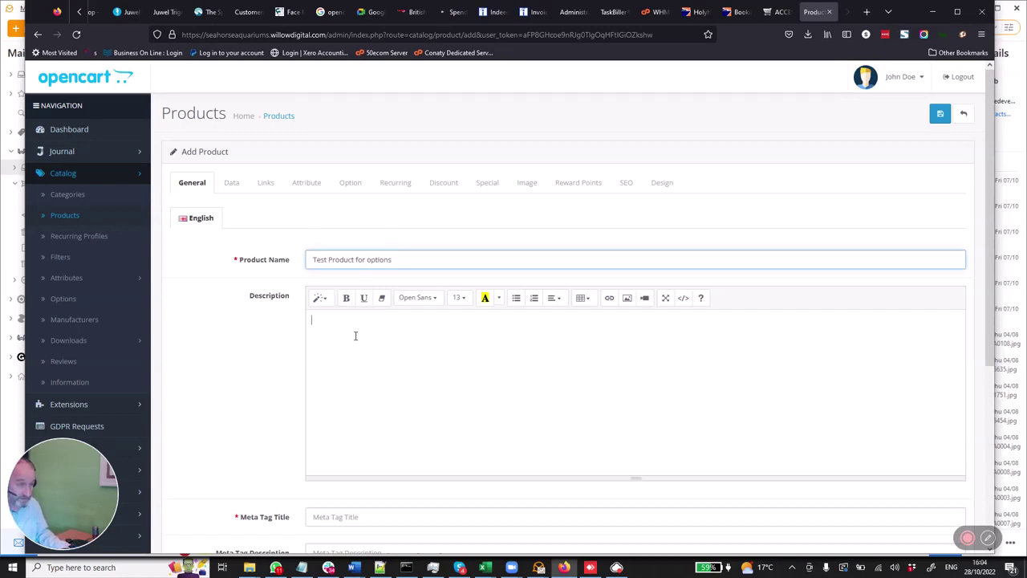
{"action": "key", "text": "ctrl+v"}
- Paste 'Test Product for options' into Meta Tag Title, Meta Tag Description and Meta Tag Keywords
{"action": "scroll", "coordinate": [346, 385], "scroll_direction": "down", "scroll_amount": 3}
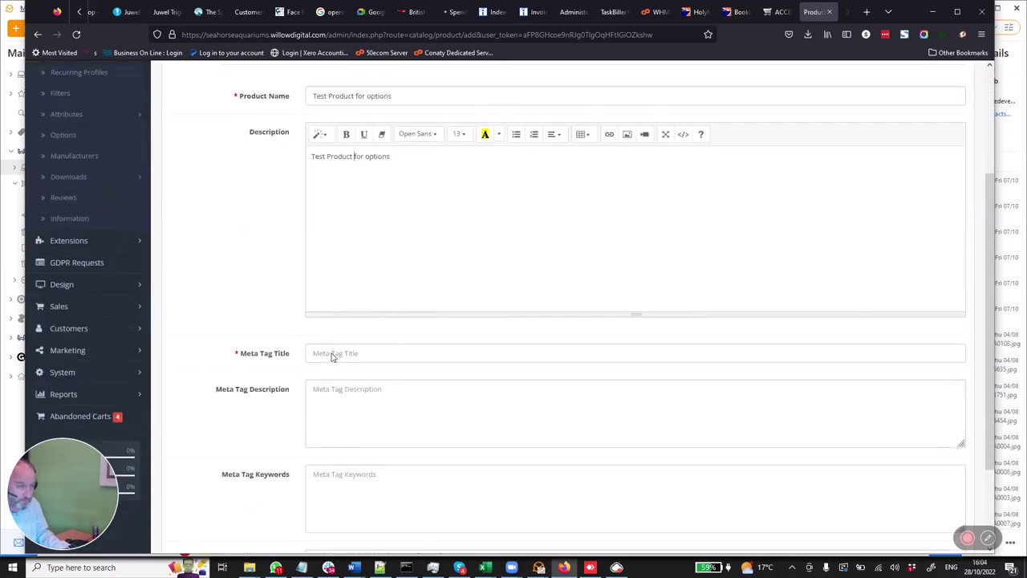
{"action": "key", "text": "ctrl+v"}
{"action": "left_click", "coordinate": [342, 401]}
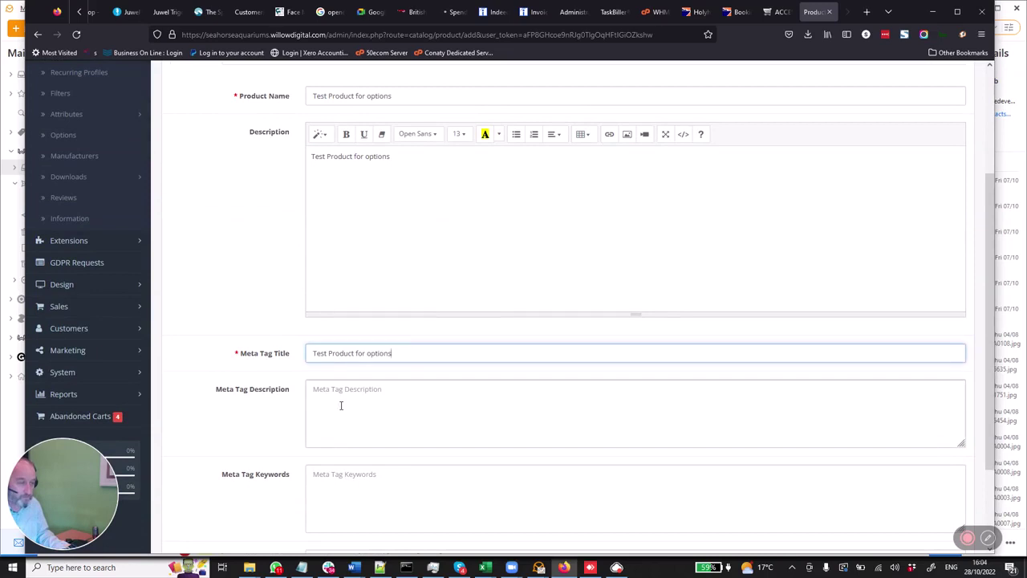
{"action": "key", "text": "ctrl+v"}
{"action": "left_click", "coordinate": [336, 491]}
{"action": "key", "text": "ctrl+v"}
{"action": "scroll", "coordinate": [336, 490], "scroll_direction": "down", "scroll_amount": 2}
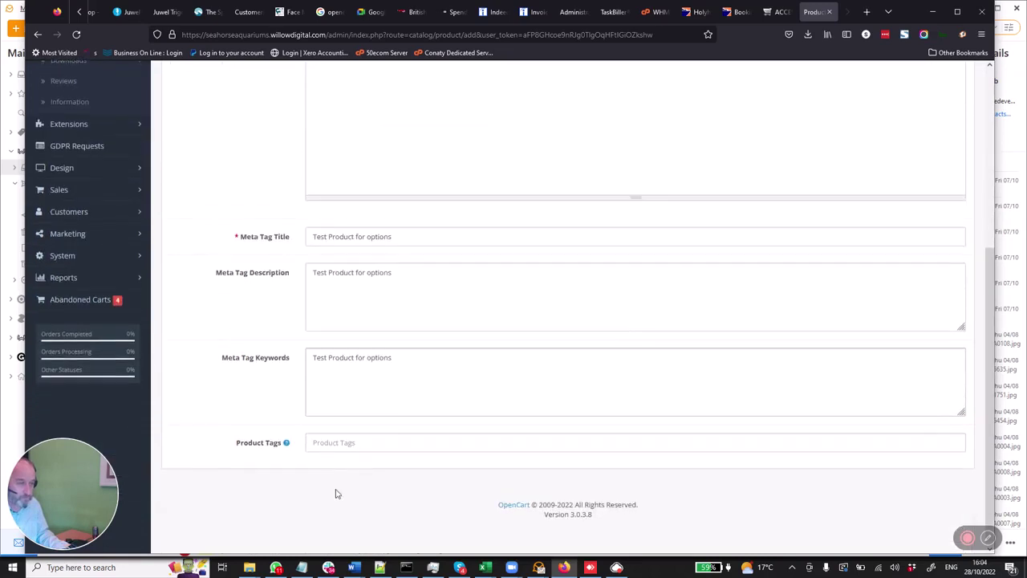
{"action": "left_click", "coordinate": [341, 440]}
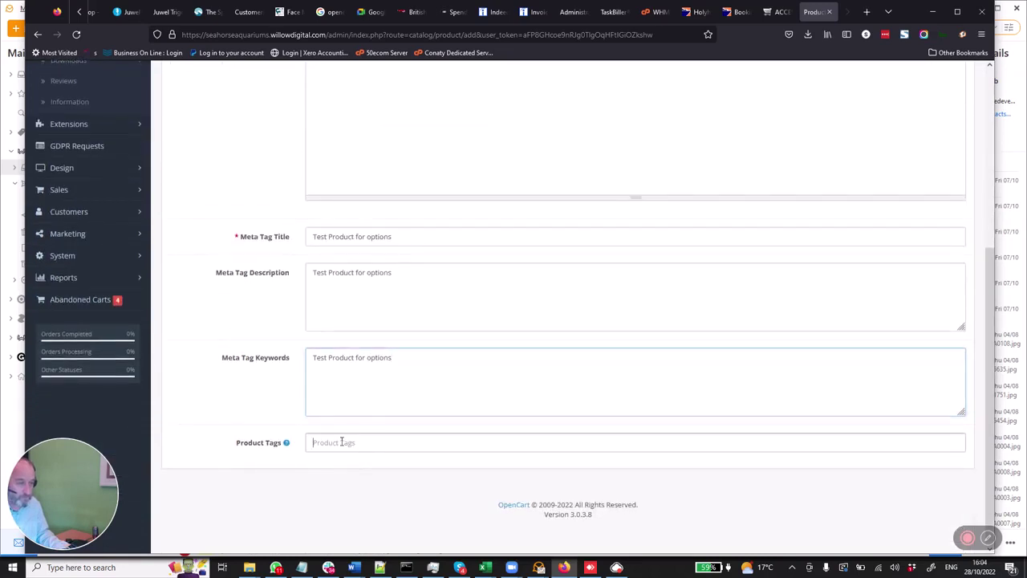
{"action": "scroll", "coordinate": [340, 397], "scroll_direction": "up", "scroll_amount": 5}
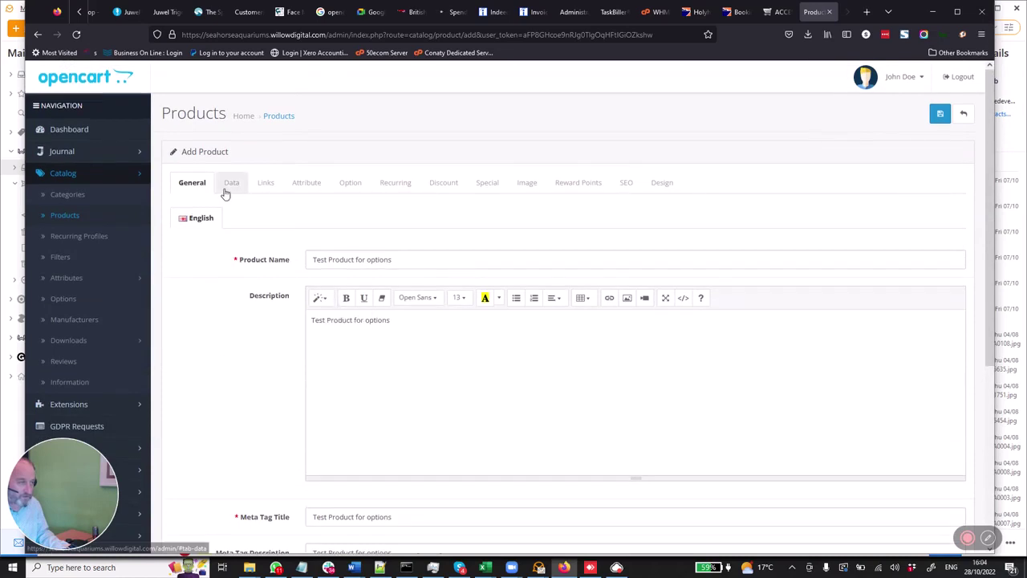
- Set the product model to 'Test Product for options' on the Data tab
{"action": "left_click", "coordinate": [240, 193]}
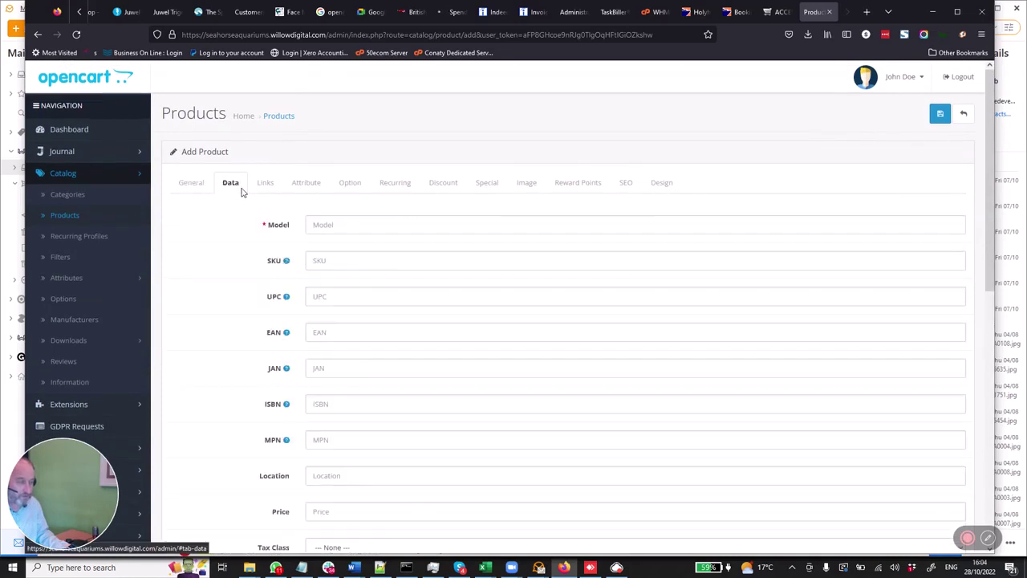
{"action": "left_click", "coordinate": [321, 224]}
{"action": "key", "text": "ctrl+v"}
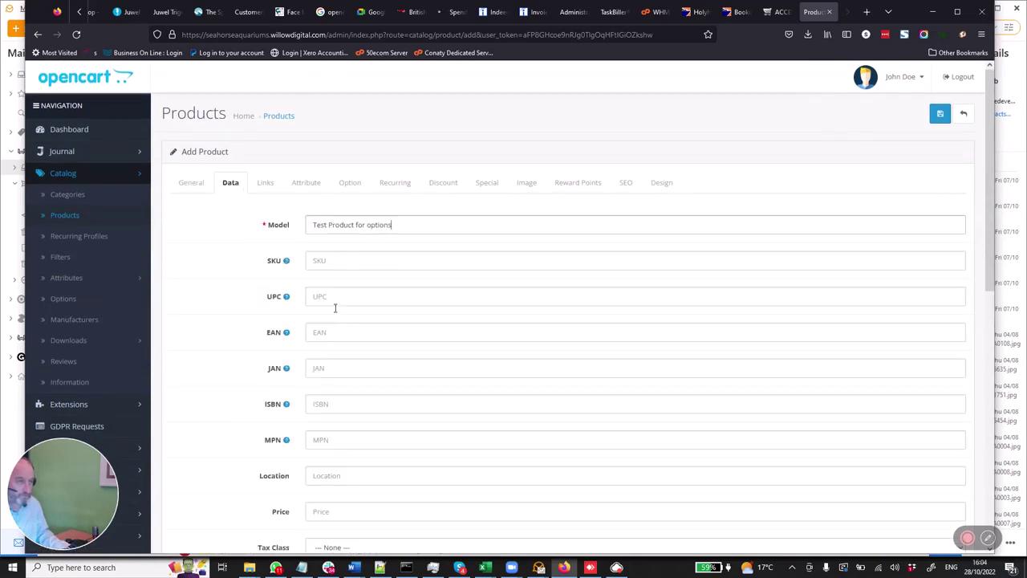
- Enter a price of 10.00, then bring up the product's Links settings
{"action": "scroll", "coordinate": [327, 325], "scroll_direction": "down", "scroll_amount": 3}
{"action": "left_click", "coordinate": [322, 295]}
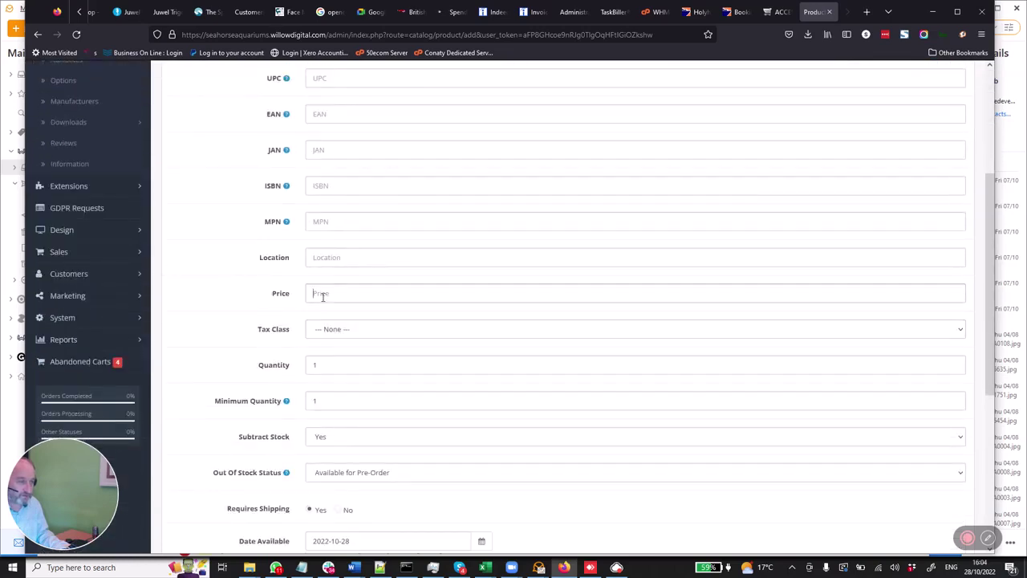
{"action": "type", "text": "10.00"}
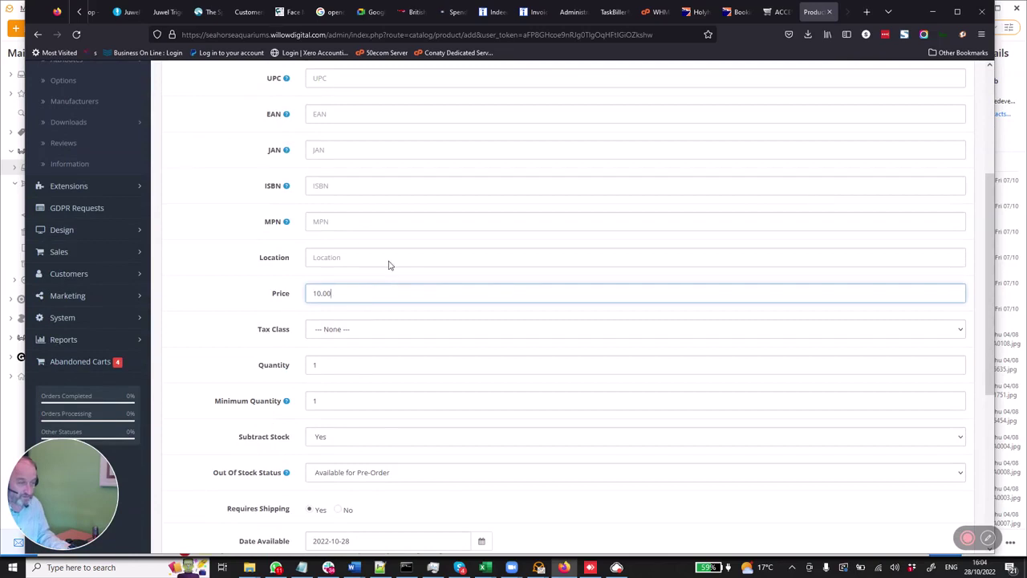
{"action": "scroll", "coordinate": [392, 261], "scroll_direction": "up", "scroll_amount": 3}
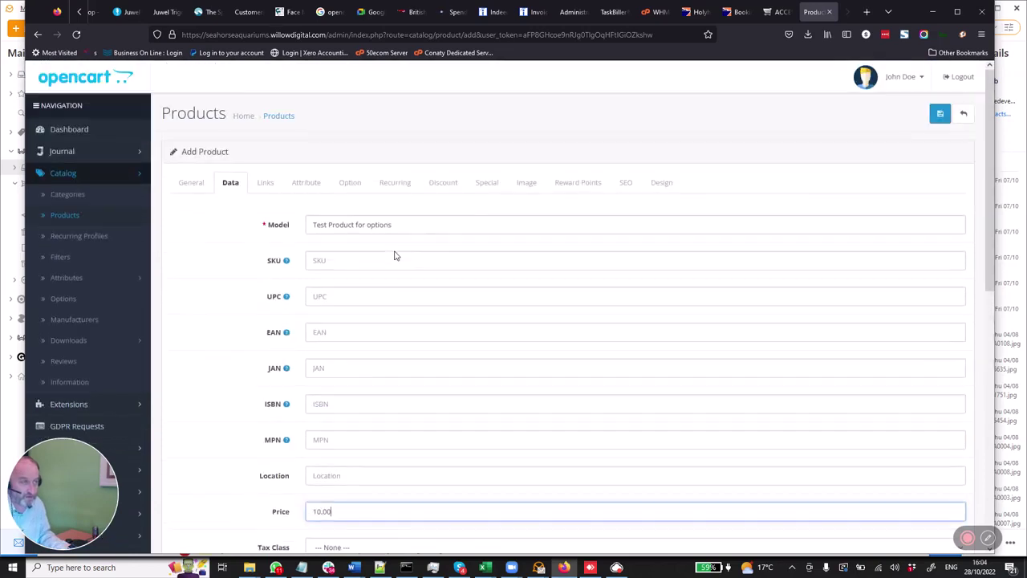
{"action": "left_click", "coordinate": [264, 193]}
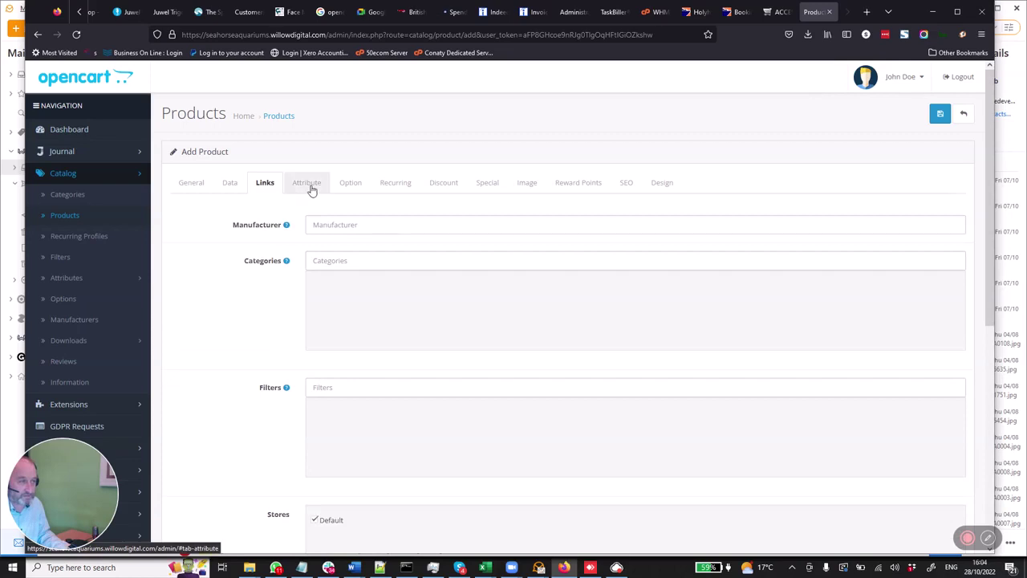
- On the Option tab, select Test Option Dimension 1 and Test Option Dimension 2
{"action": "left_click", "coordinate": [353, 185]}
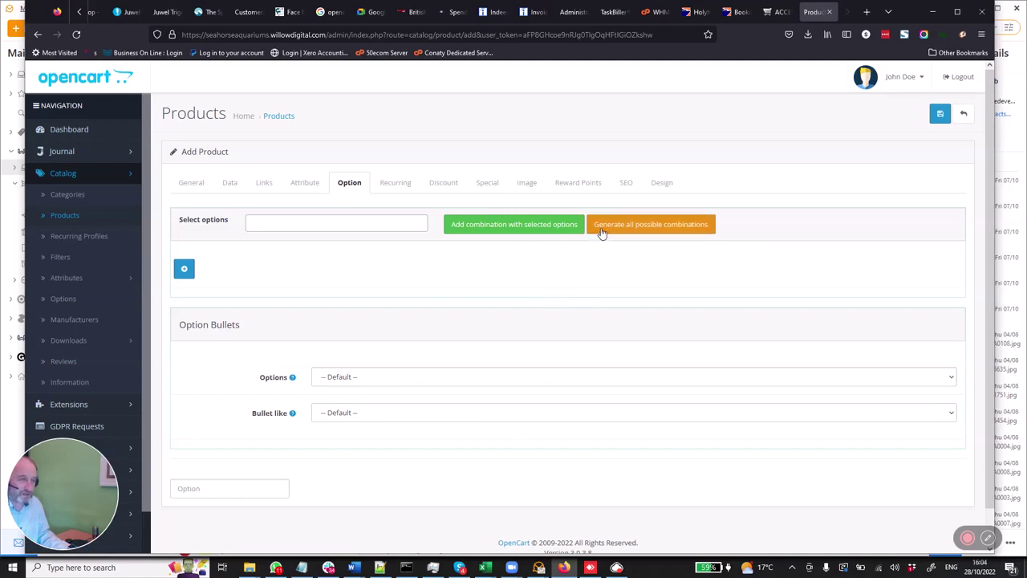
{"action": "left_click", "coordinate": [402, 223]}
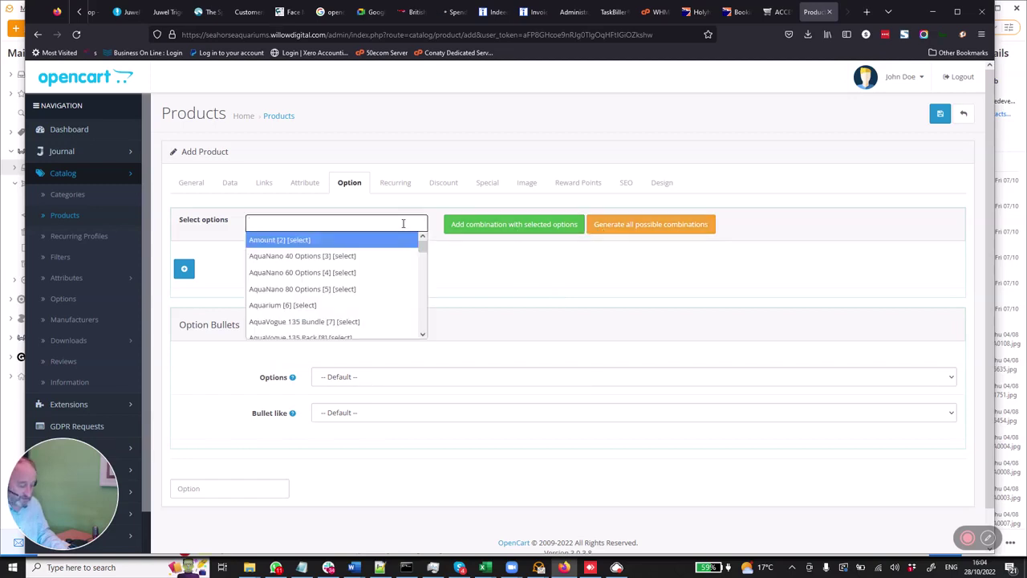
{"action": "type", "text": "test"}
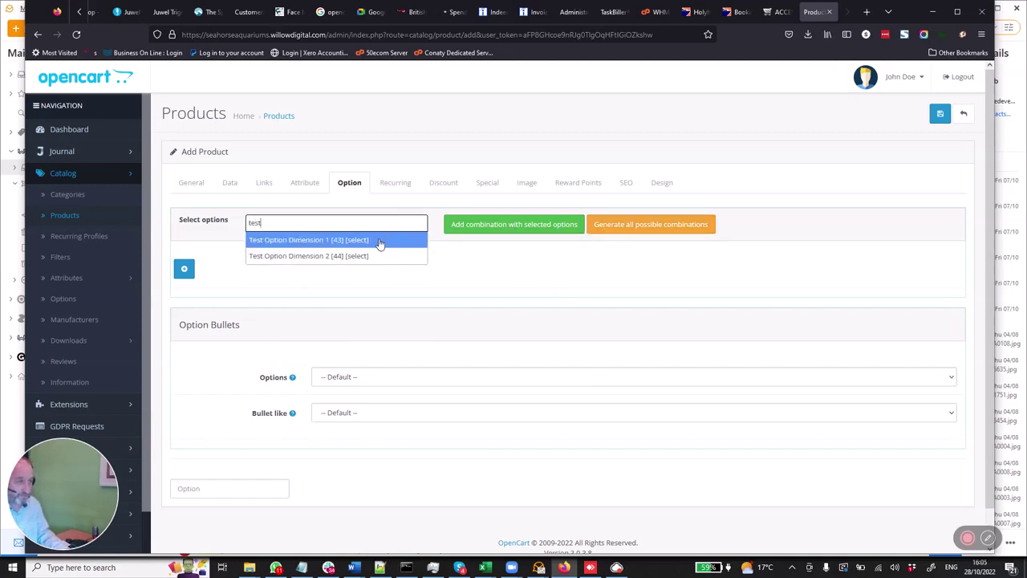
{"action": "left_click", "coordinate": [381, 240]}
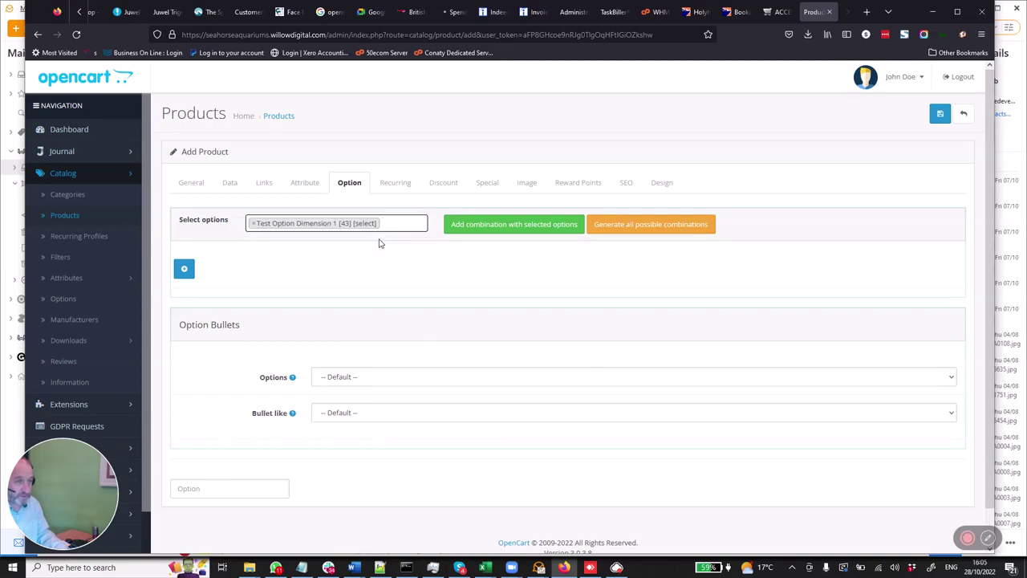
{"action": "type", "text": "test"}
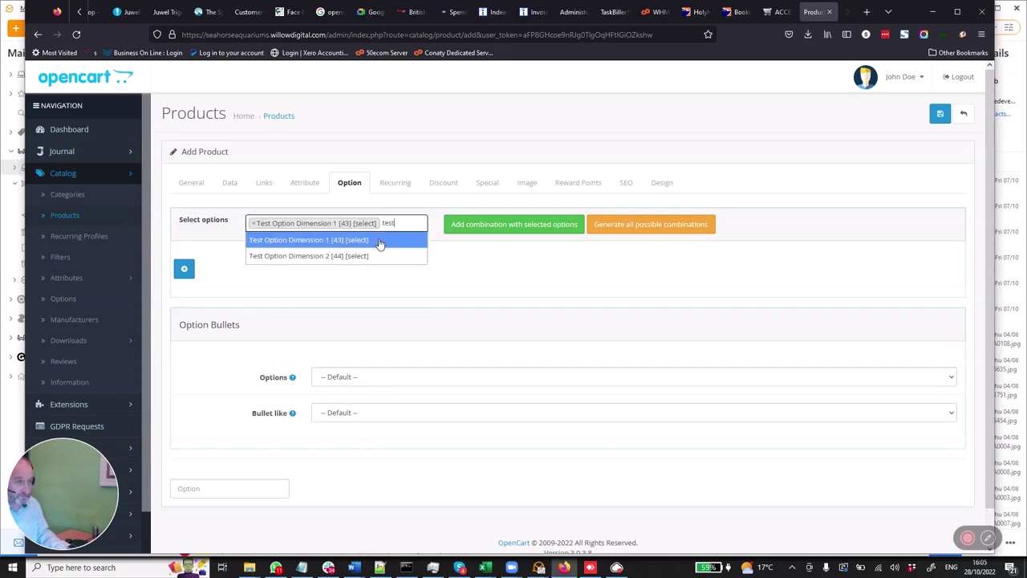
{"action": "left_click", "coordinate": [376, 264]}
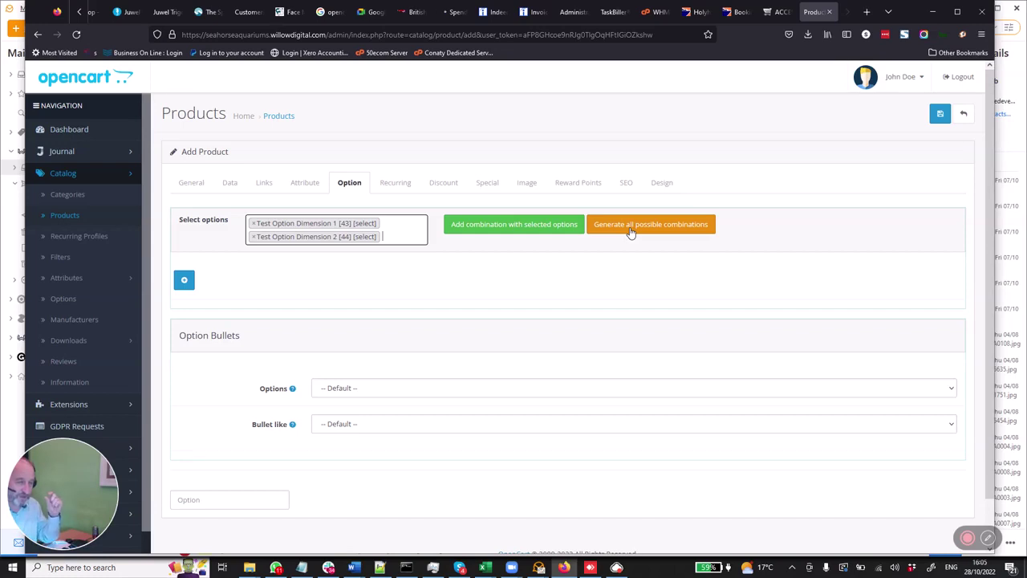
- Generate all combinations of the two option dimensions and review combination 1's variant dropdowns
{"action": "left_click", "coordinate": [630, 232]}
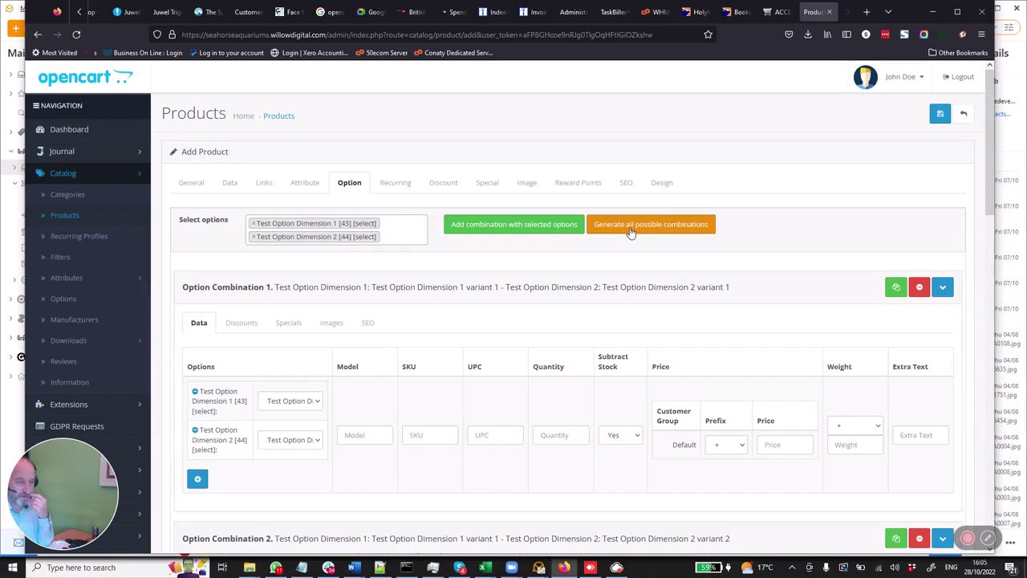
{"action": "scroll", "coordinate": [430, 347], "scroll_direction": "down", "scroll_amount": 1}
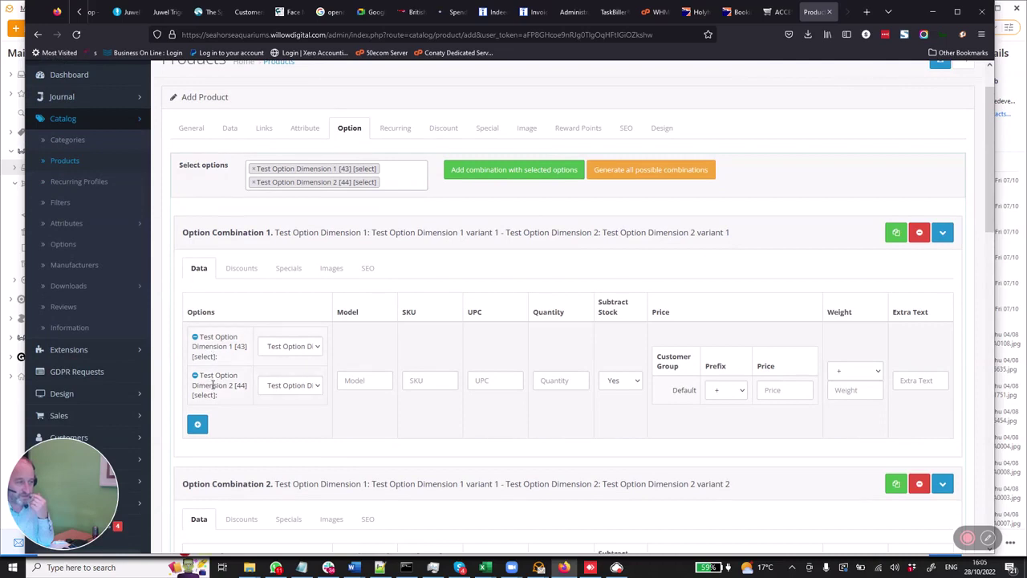
{"action": "scroll", "coordinate": [214, 385], "scroll_direction": "down", "scroll_amount": 4}
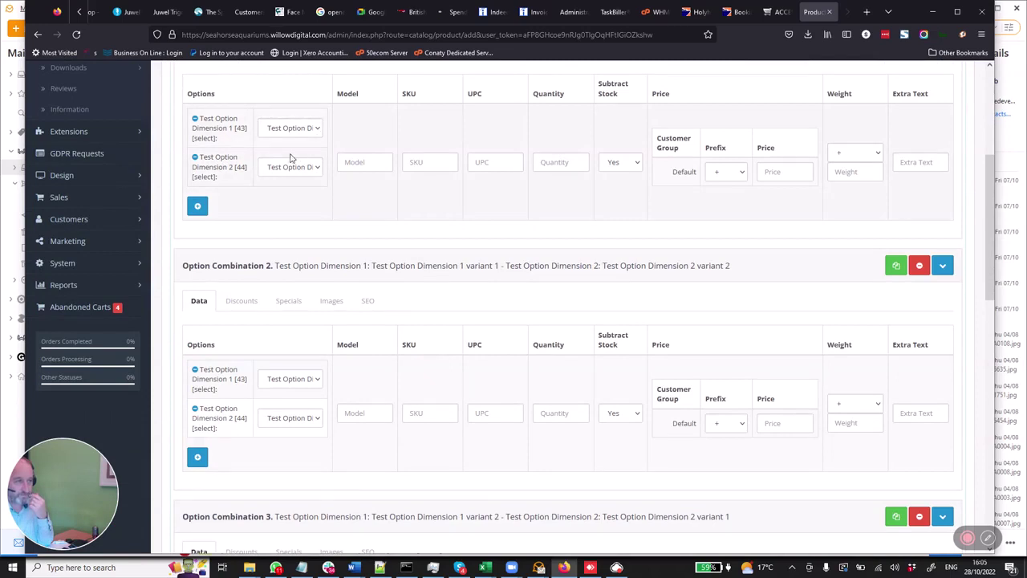
{"action": "left_click", "coordinate": [318, 167]}
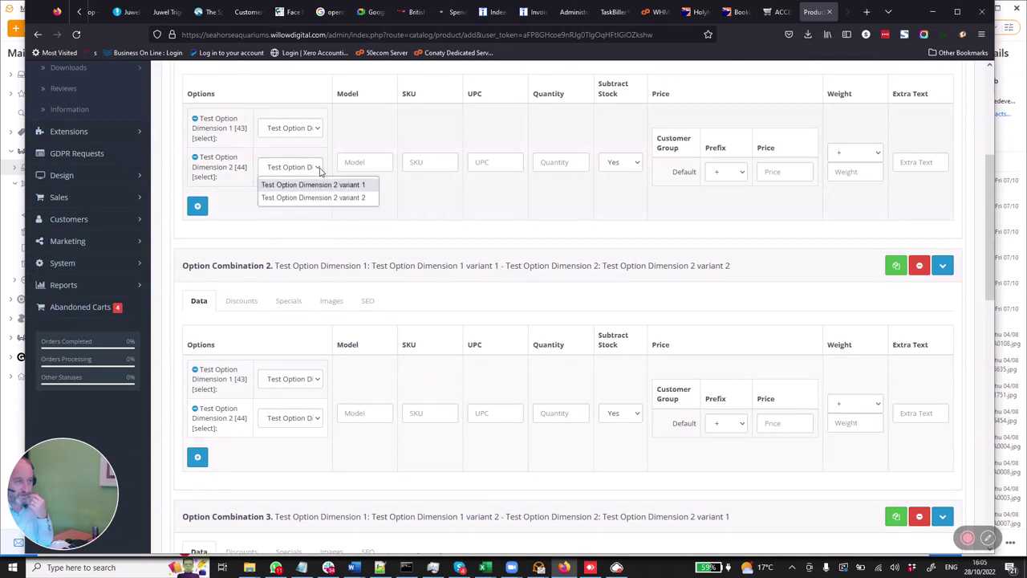
{"action": "left_click", "coordinate": [320, 170]}
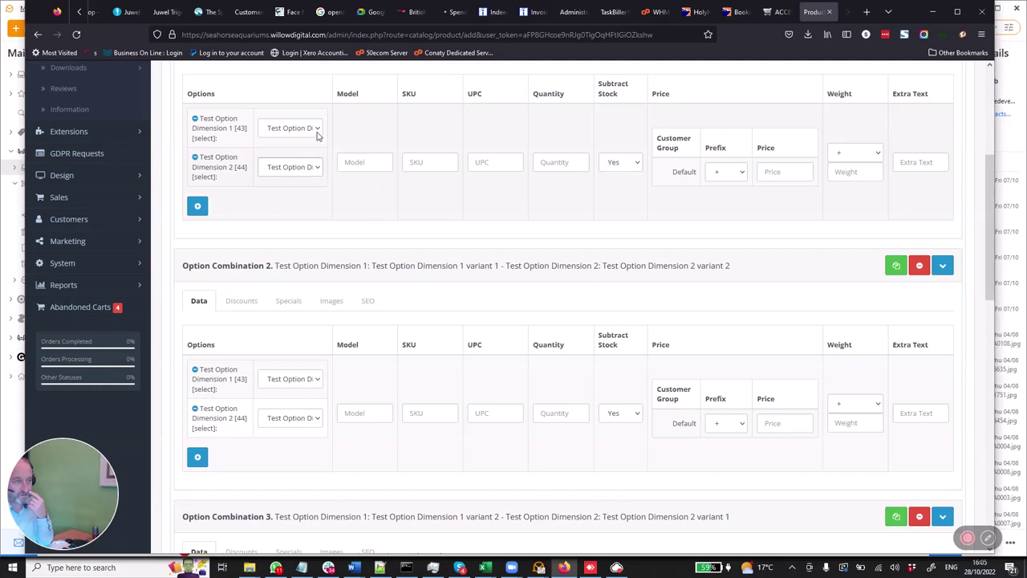
{"action": "left_click", "coordinate": [317, 131]}
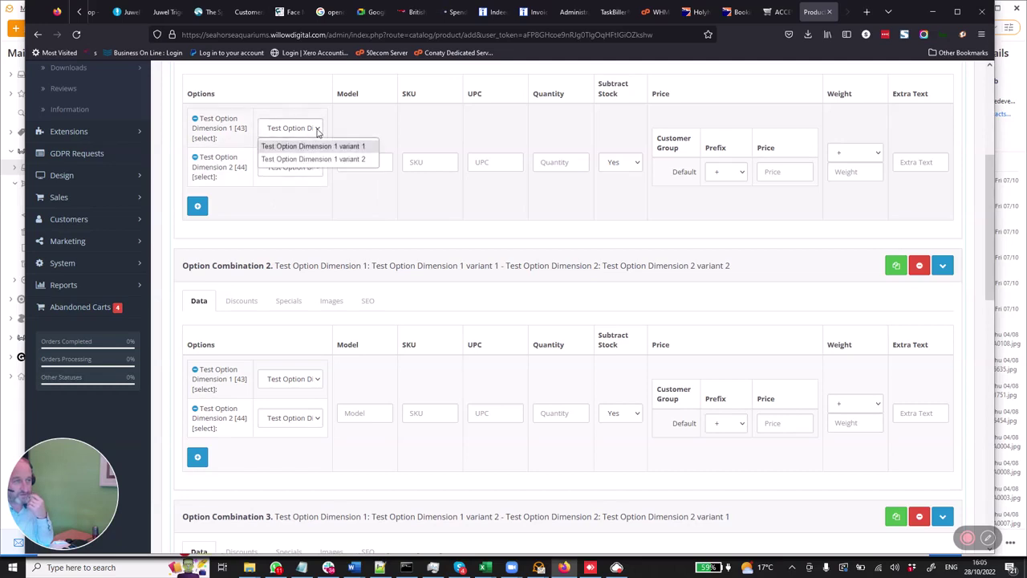
{"action": "left_click", "coordinate": [318, 131]}
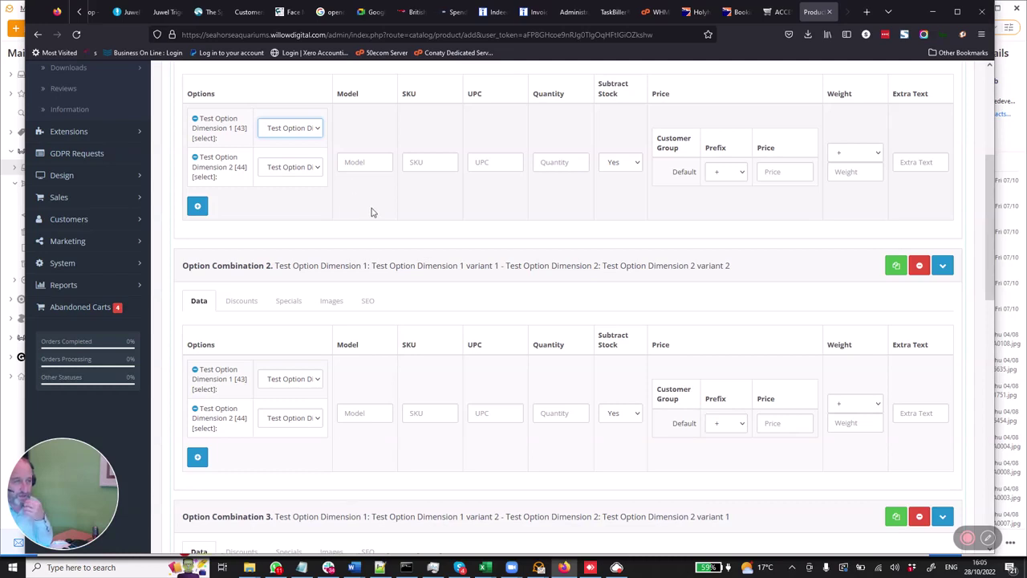
{"action": "left_click", "coordinate": [362, 163]}
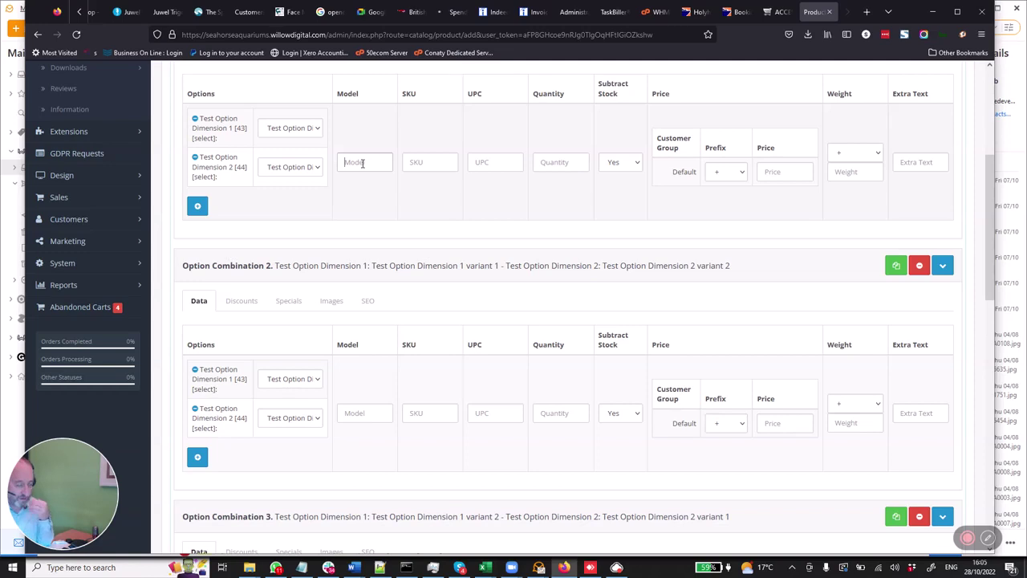
- Enter model codes d1d1, d1d2, d2d1 and d2d2 for option combinations 1–4
{"action": "type", "text": "d1d1"}
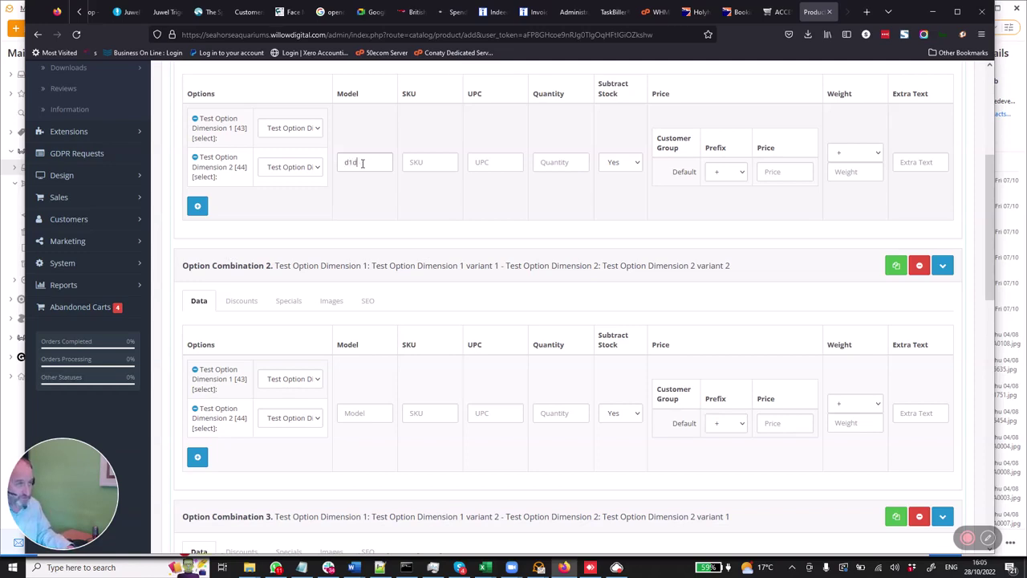
{"action": "left_click", "coordinate": [353, 414]}
{"action": "type", "text": "d1"}
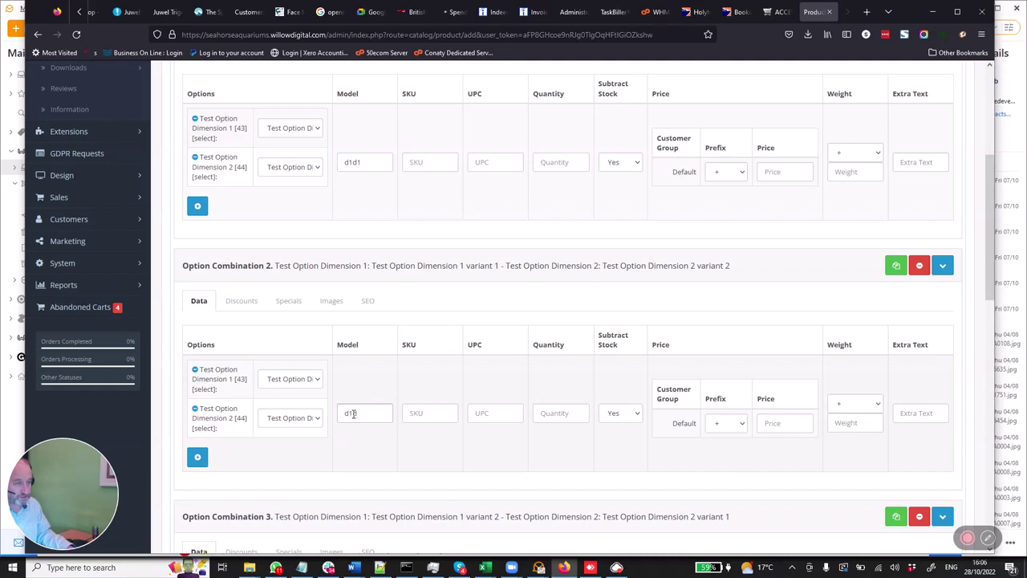
{"action": "type", "text": "d2"}
{"action": "scroll", "coordinate": [357, 417], "scroll_direction": "down", "scroll_amount": 2}
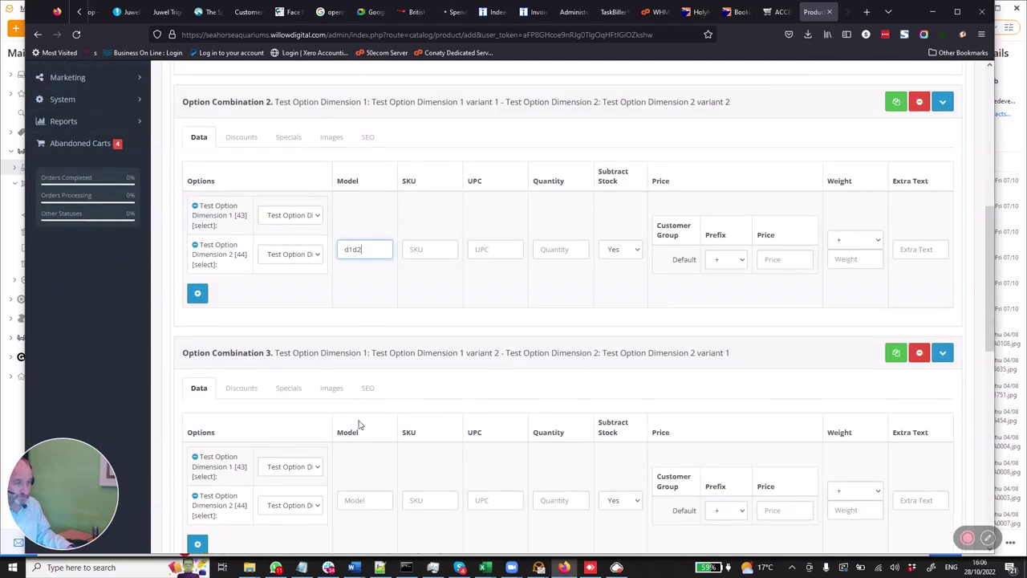
{"action": "left_click", "coordinate": [362, 500]}
{"action": "type", "text": "d"}
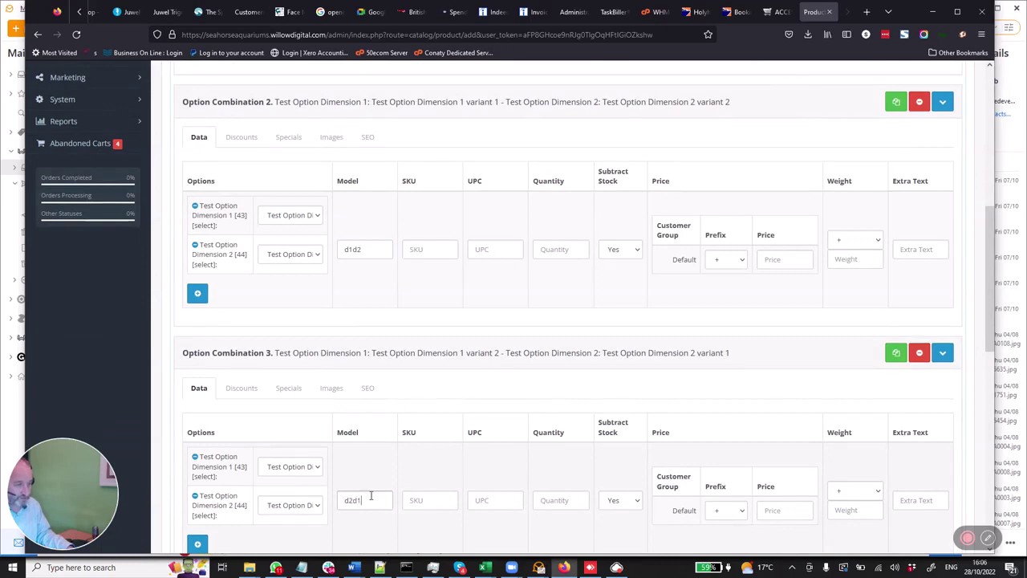
{"action": "type", "text": "2d1"}
{"action": "scroll", "coordinate": [371, 496], "scroll_direction": "down", "scroll_amount": 2}
{"action": "scroll", "coordinate": [365, 522], "scroll_direction": "down", "scroll_amount": 2}
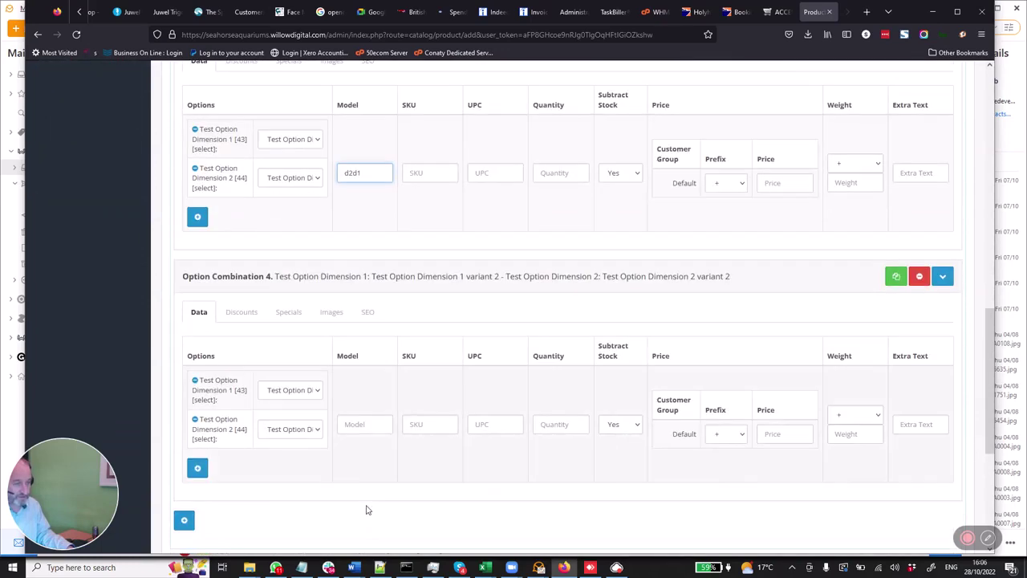
{"action": "left_click", "coordinate": [359, 427]}
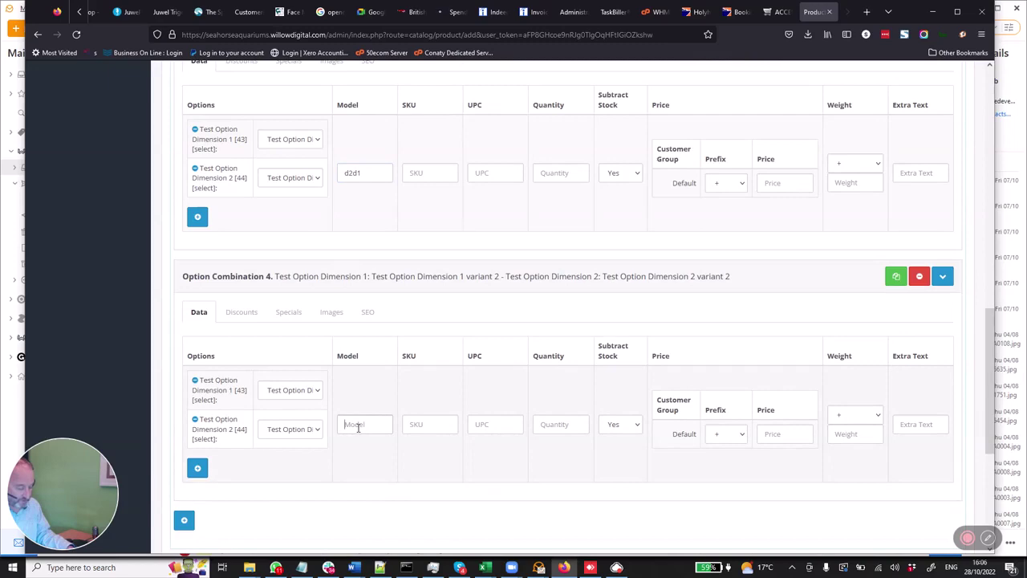
{"action": "type", "text": "d2d2"}
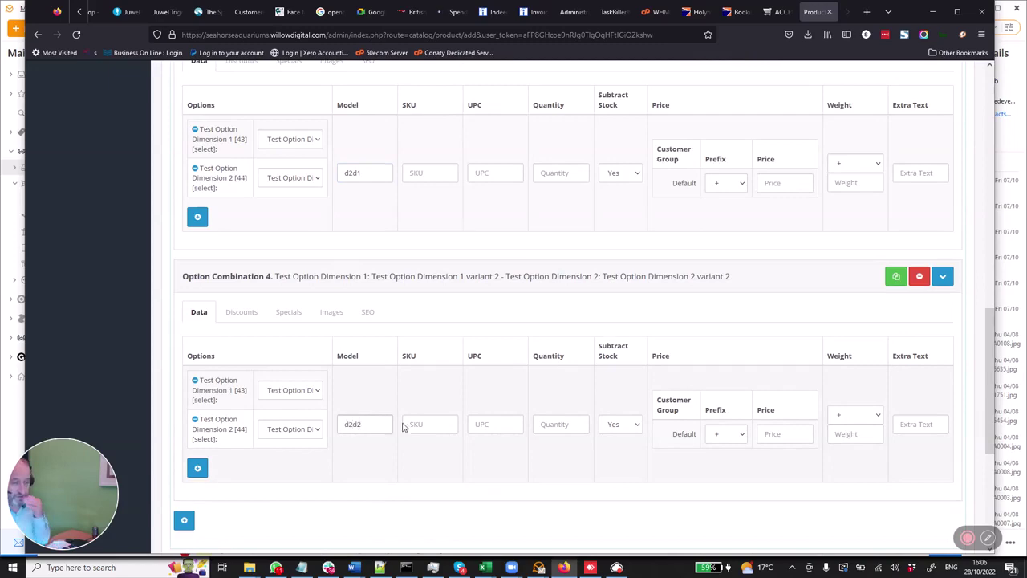
{"action": "scroll", "coordinate": [630, 355], "scroll_direction": "up", "scroll_amount": 7}
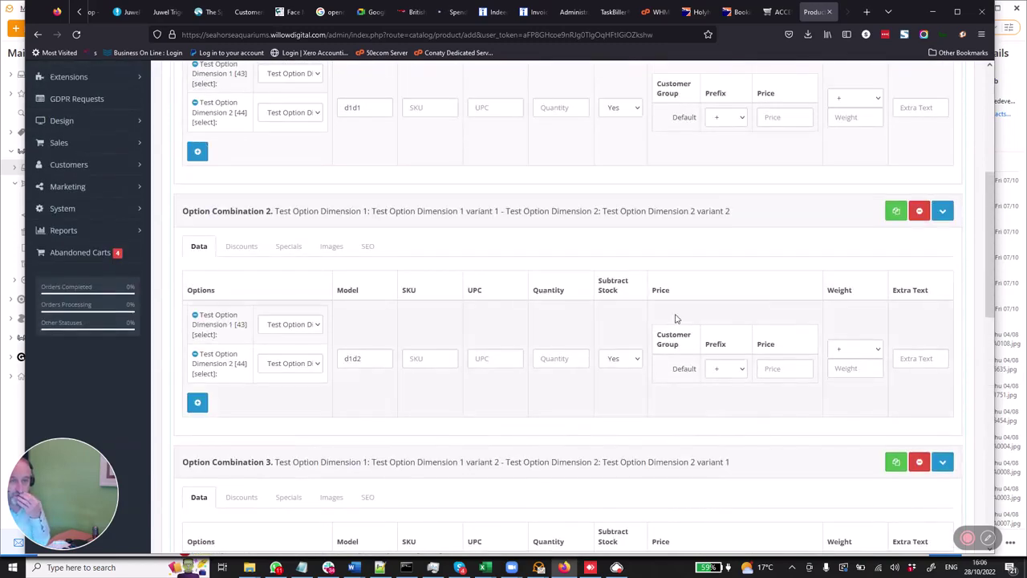
{"action": "scroll", "coordinate": [675, 319], "scroll_direction": "up", "scroll_amount": 2}
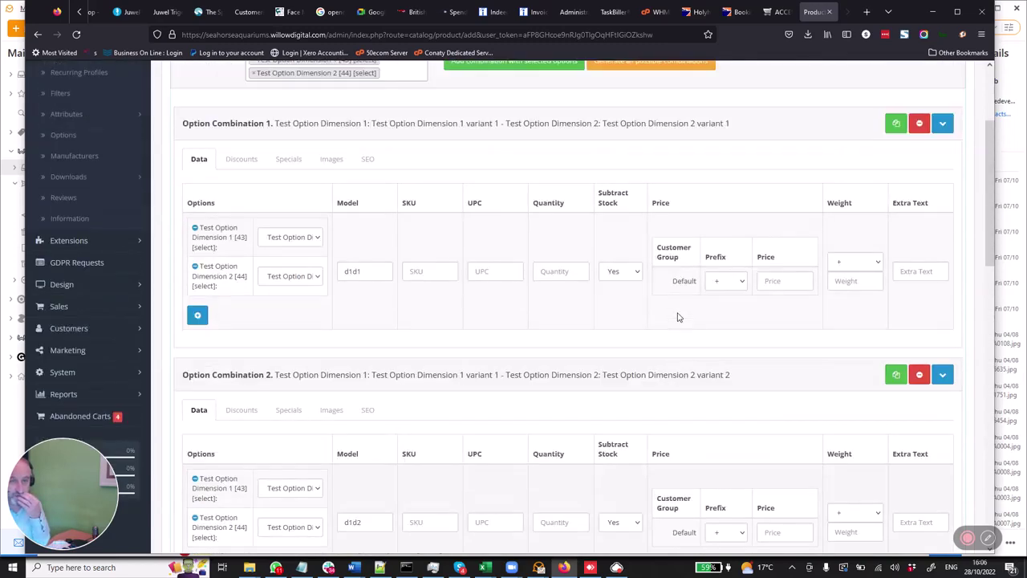
- Give combinations 1 and 2 fixed '=' prices of 10 and 20
{"action": "left_click", "coordinate": [742, 287]}
{"action": "left_click", "coordinate": [721, 303]}
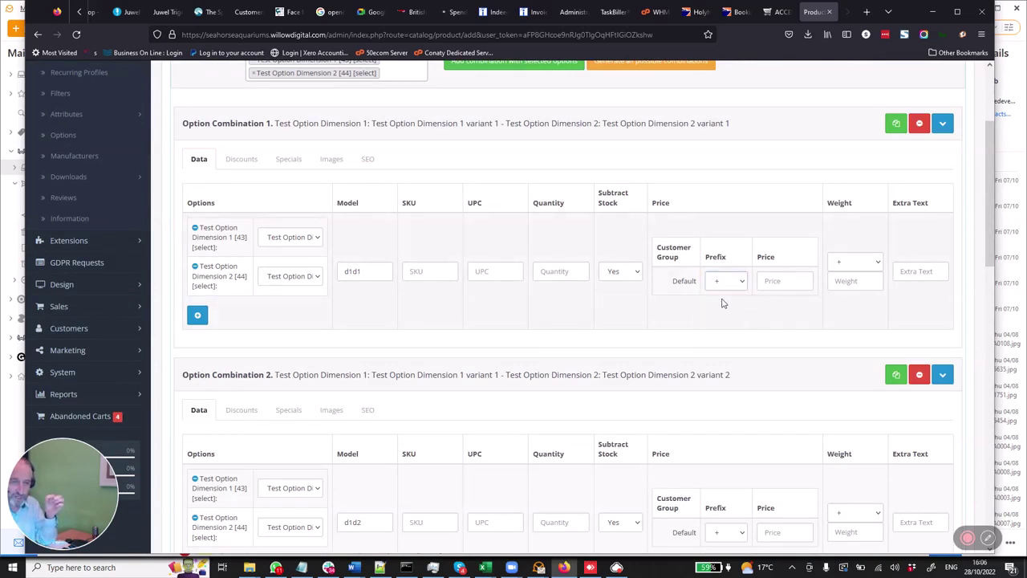
{"action": "key", "text": "equal"}
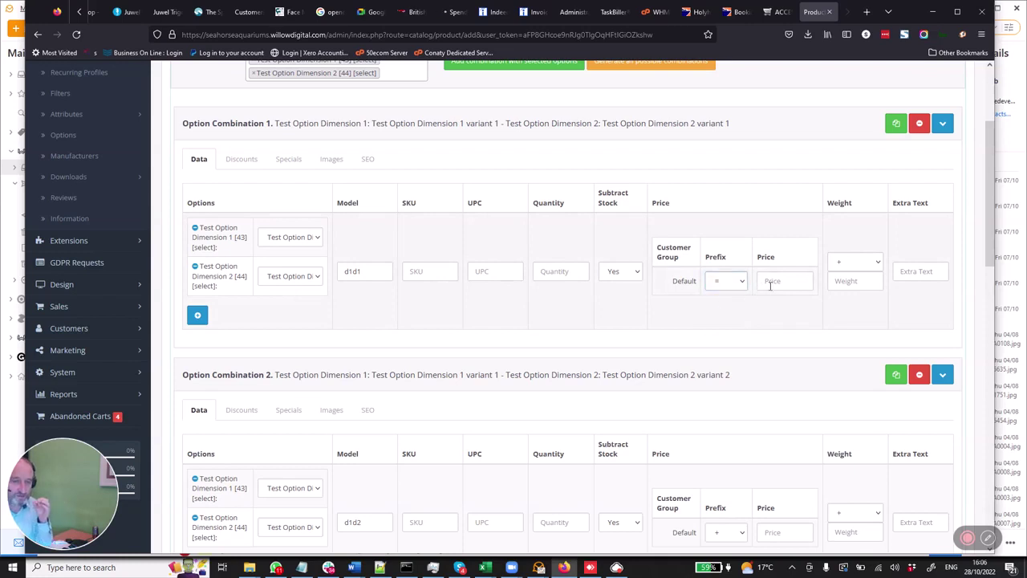
{"action": "left_click", "coordinate": [771, 282]}
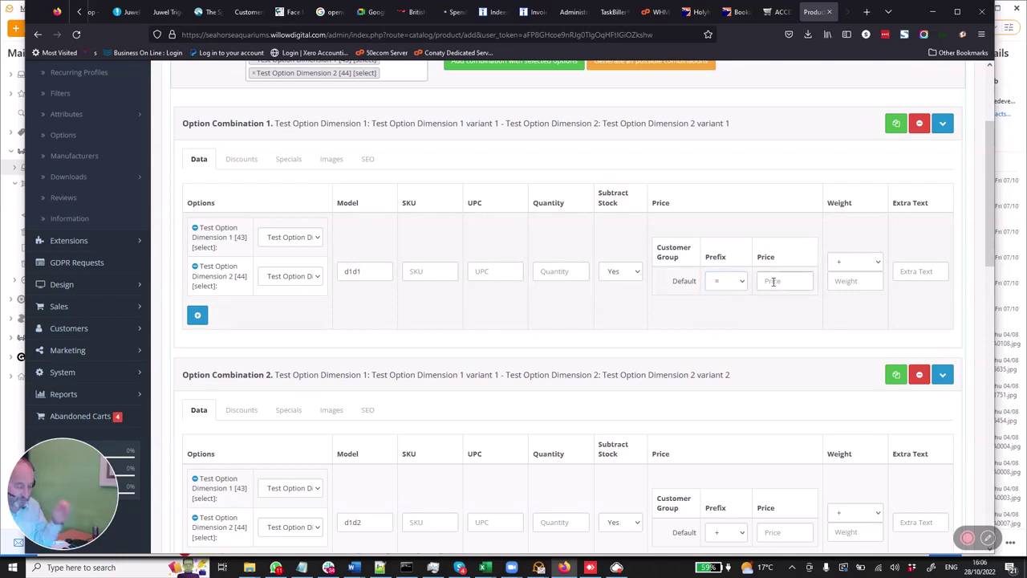
{"action": "type", "text": "10"}
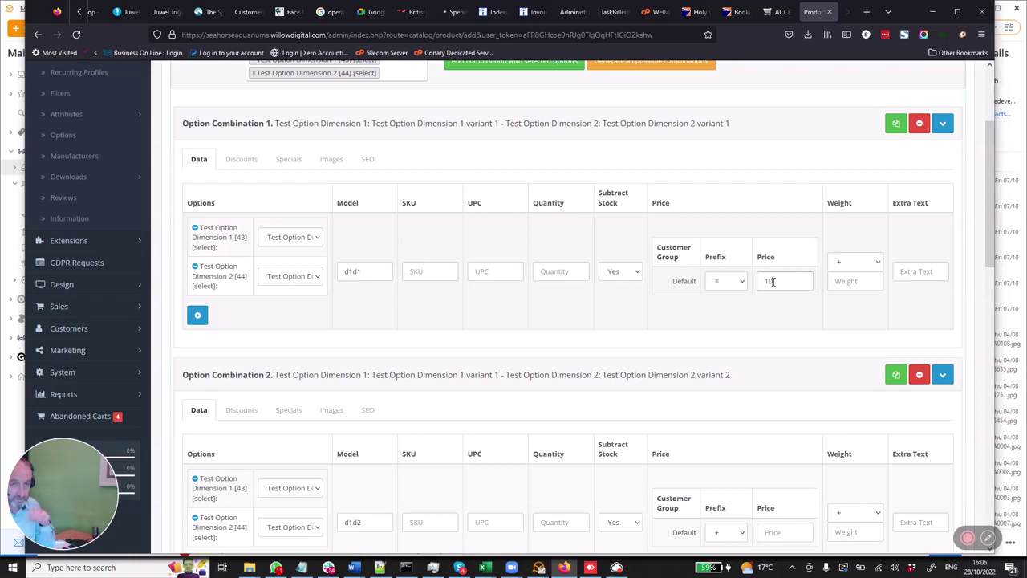
{"action": "scroll", "coordinate": [773, 284], "scroll_direction": "down", "scroll_amount": 2}
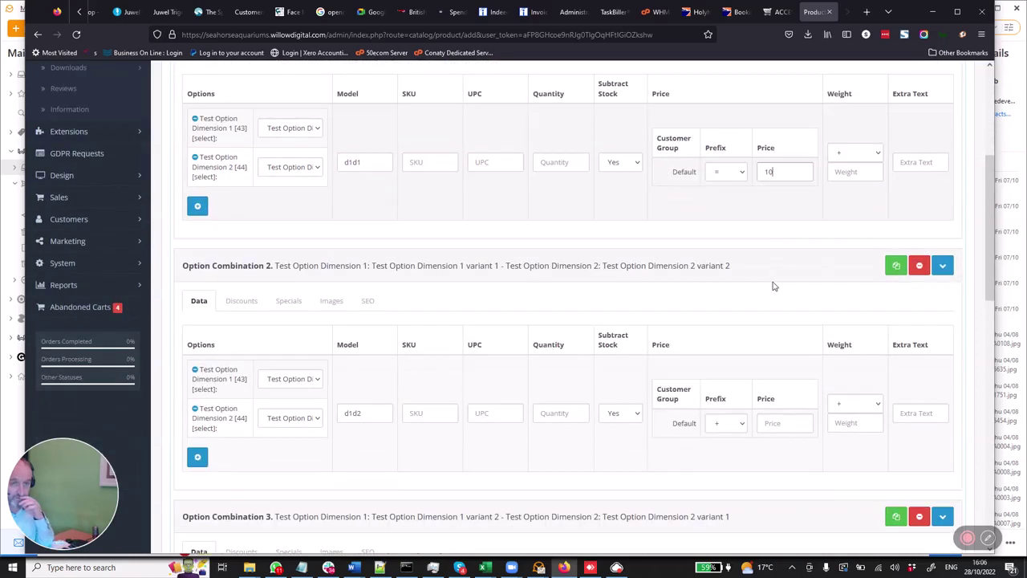
{"action": "left_click", "coordinate": [743, 423]}
{"action": "left_click", "coordinate": [730, 453]}
{"action": "left_click", "coordinate": [777, 423]}
{"action": "type", "text": "20"}
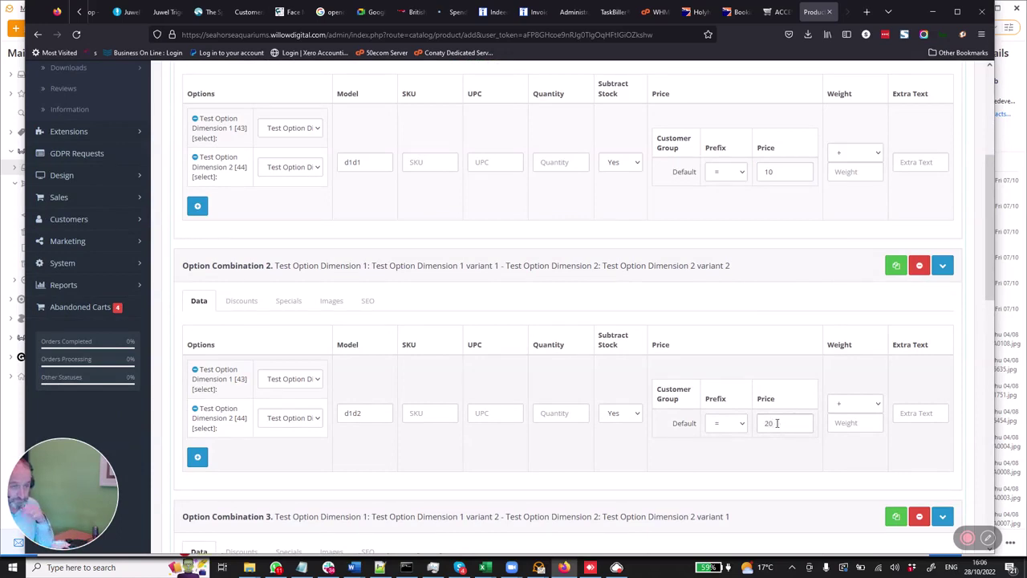
- Give combinations 3 and 4 fixed '=' prices of 30 and 40
{"action": "scroll", "coordinate": [776, 423], "scroll_direction": "down", "scroll_amount": 3}
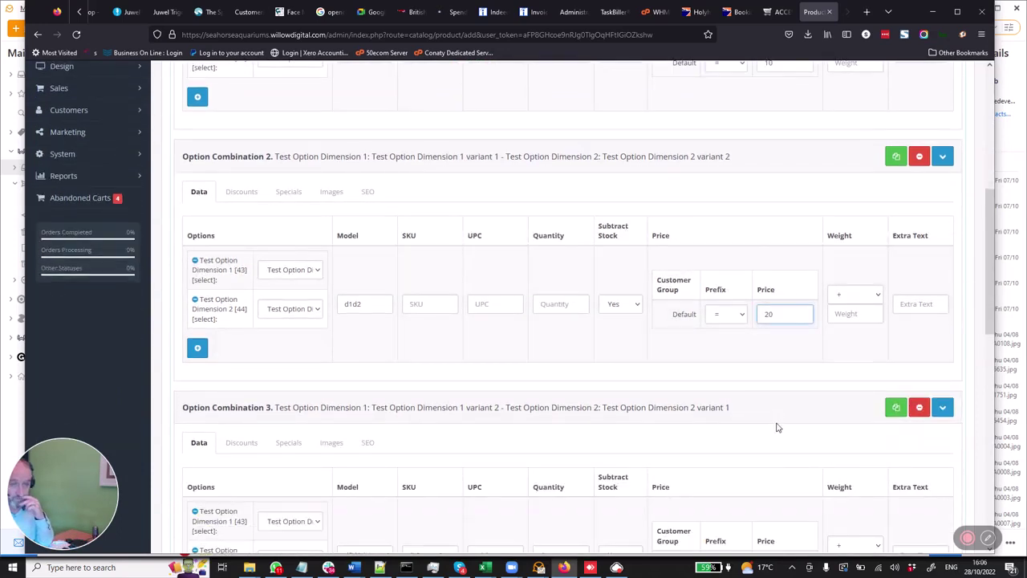
{"action": "scroll", "coordinate": [775, 426], "scroll_direction": "down", "scroll_amount": 3}
{"action": "left_click", "coordinate": [742, 457]}
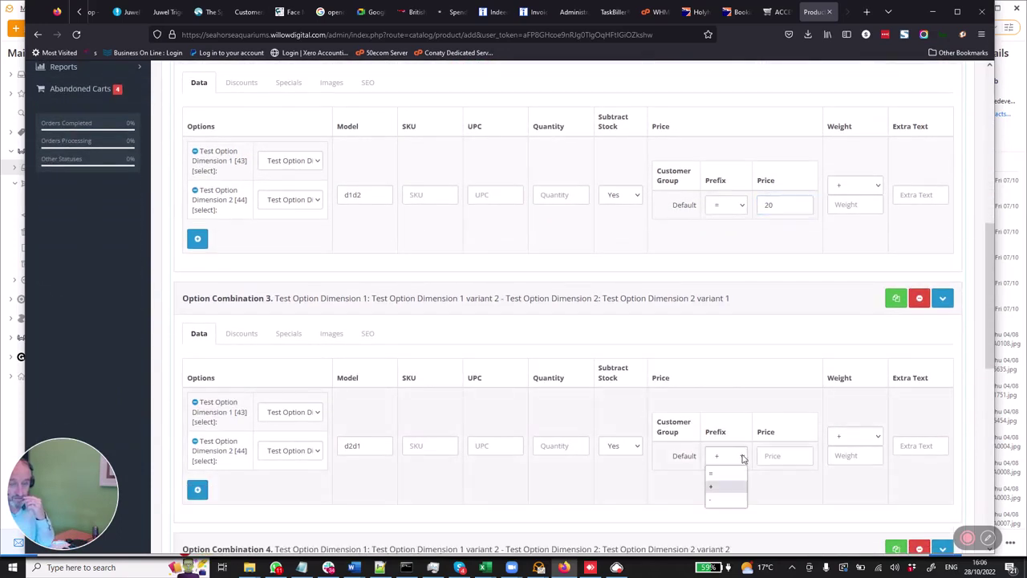
{"action": "left_click", "coordinate": [738, 474]}
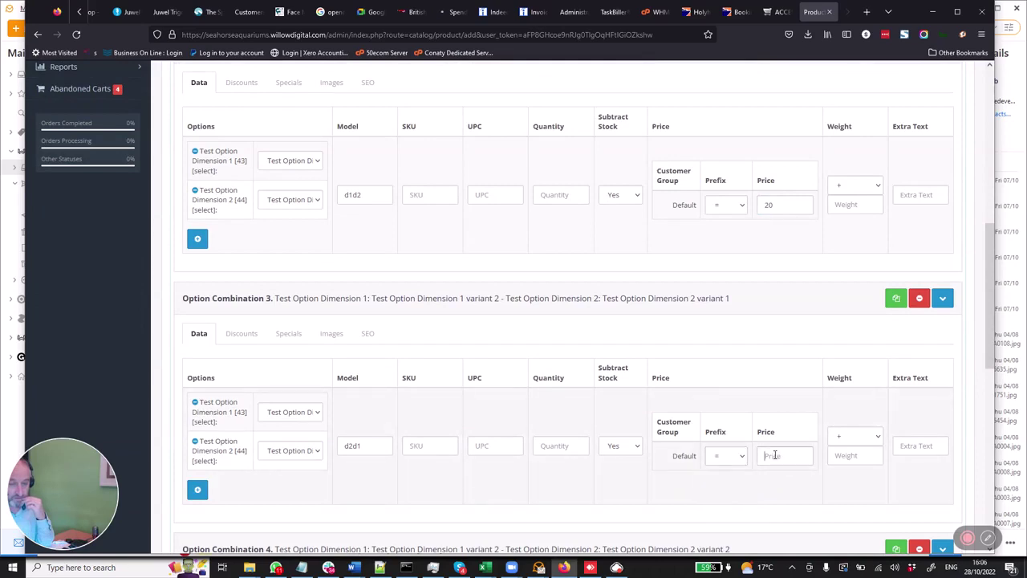
{"action": "type", "text": "30"}
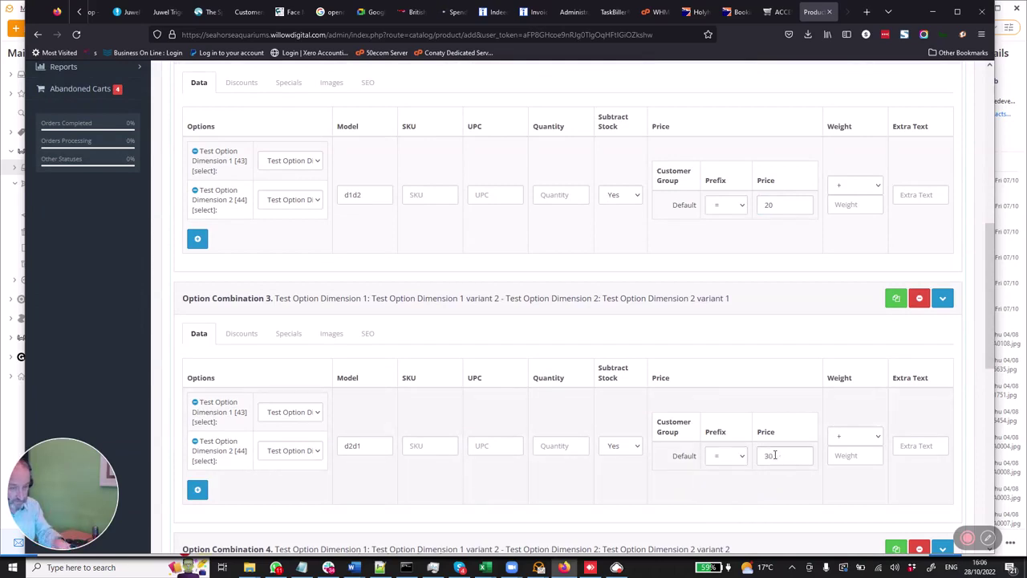
{"action": "scroll", "coordinate": [774, 455], "scroll_direction": "down", "scroll_amount": 5}
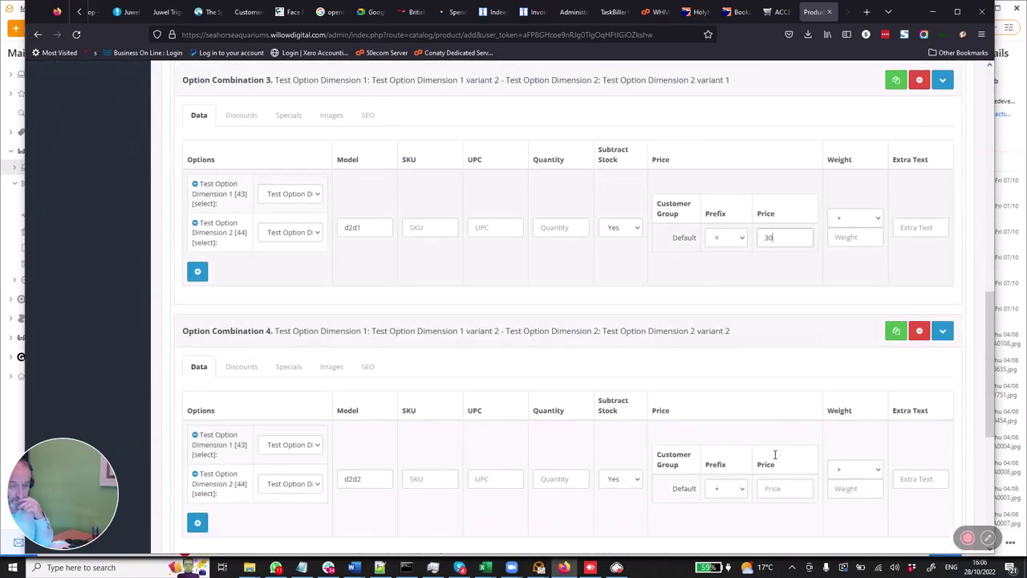
{"action": "left_click", "coordinate": [742, 489]}
{"action": "left_click", "coordinate": [732, 507]}
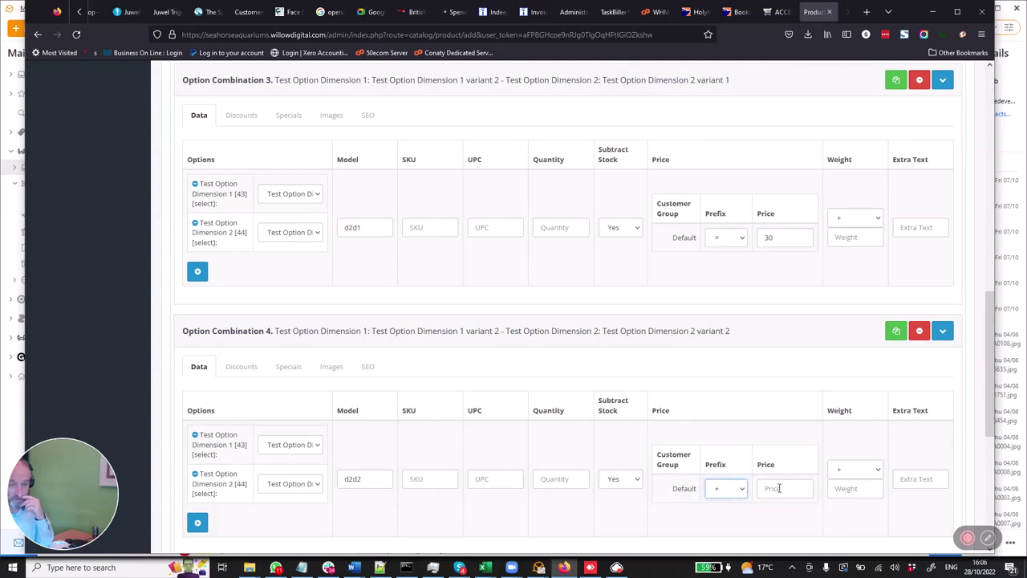
{"action": "key", "text": "equal"}
{"action": "key", "text": "Tab"}
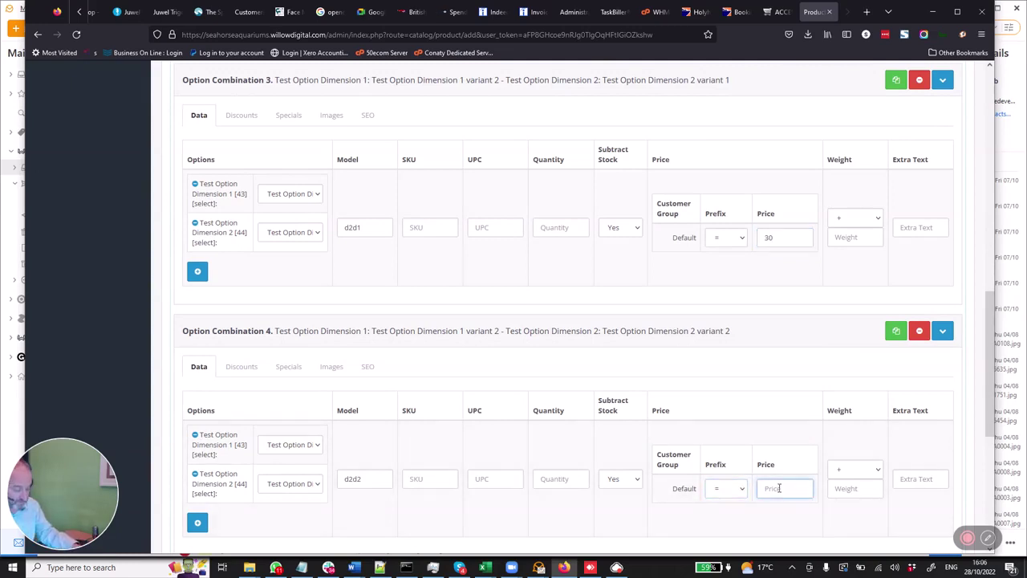
{"action": "type", "text": "40"}
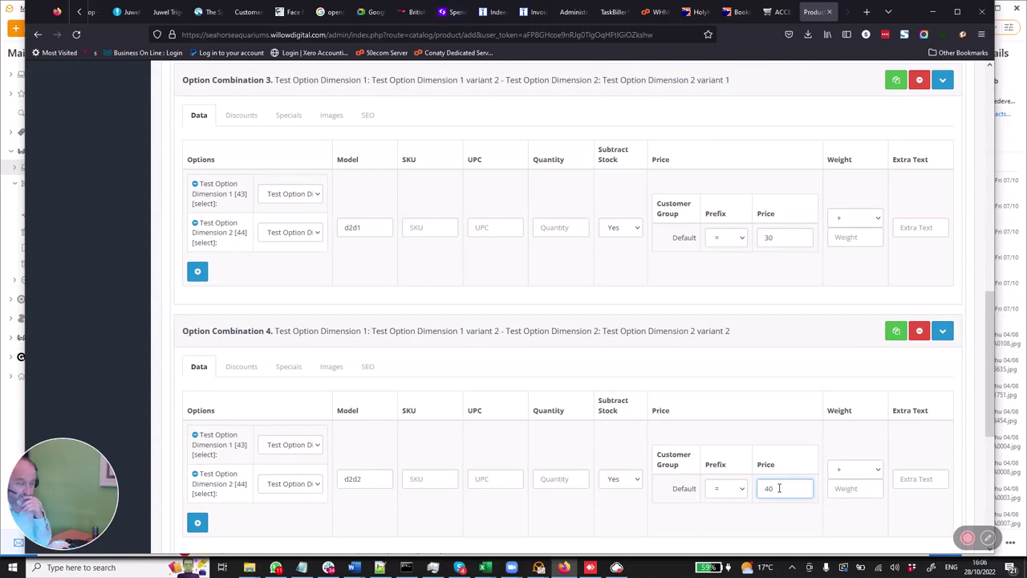
{"action": "scroll", "coordinate": [778, 488], "scroll_direction": "up", "scroll_amount": 8}
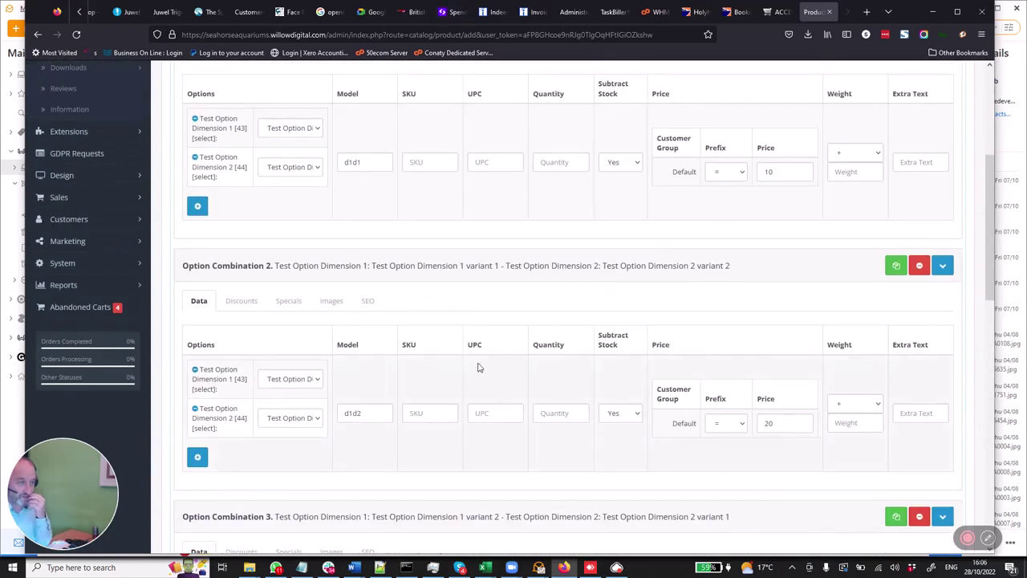
- Review combination 1's images, discounts and specials, then return to its data showing d1d1 at 10
{"action": "scroll", "coordinate": [479, 361], "scroll_direction": "up", "scroll_amount": 2}
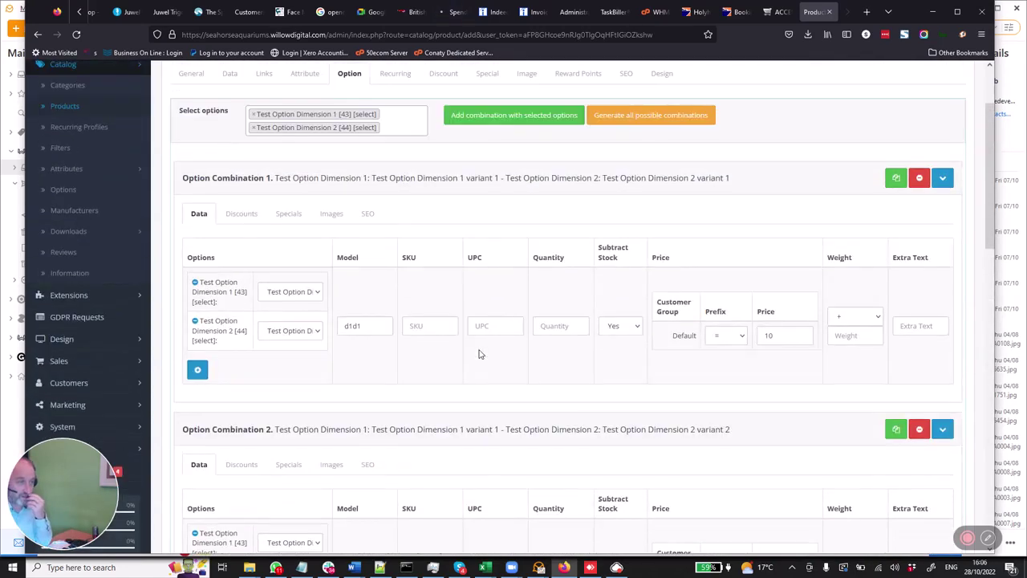
{"action": "left_click", "coordinate": [330, 214]}
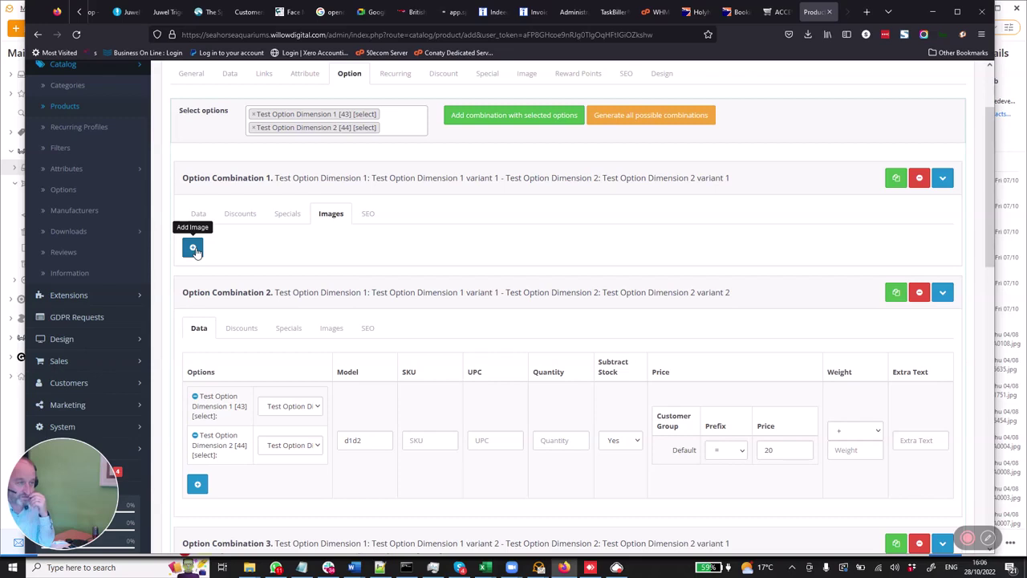
{"action": "left_click", "coordinate": [238, 214]}
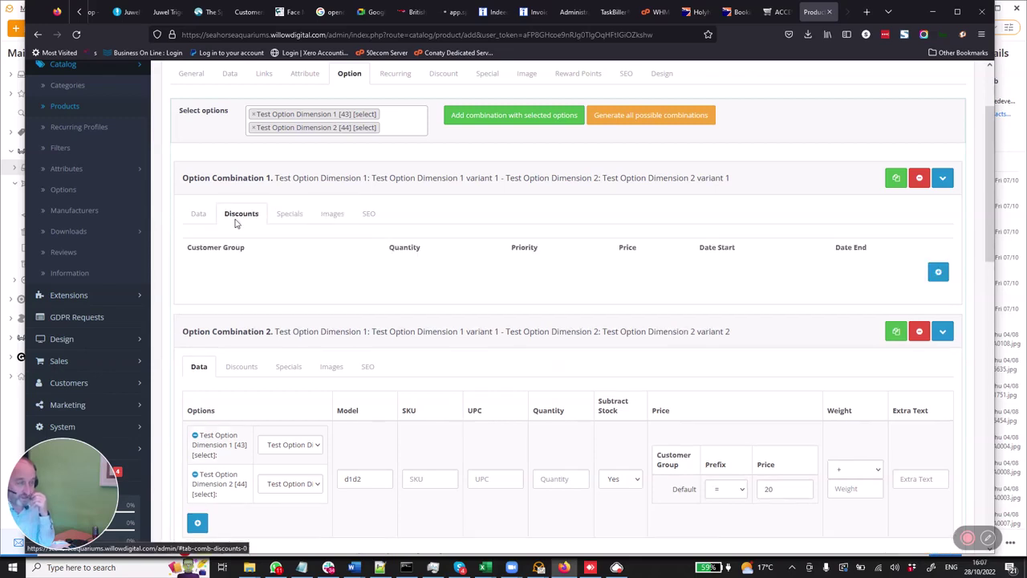
{"action": "left_click", "coordinate": [287, 216]}
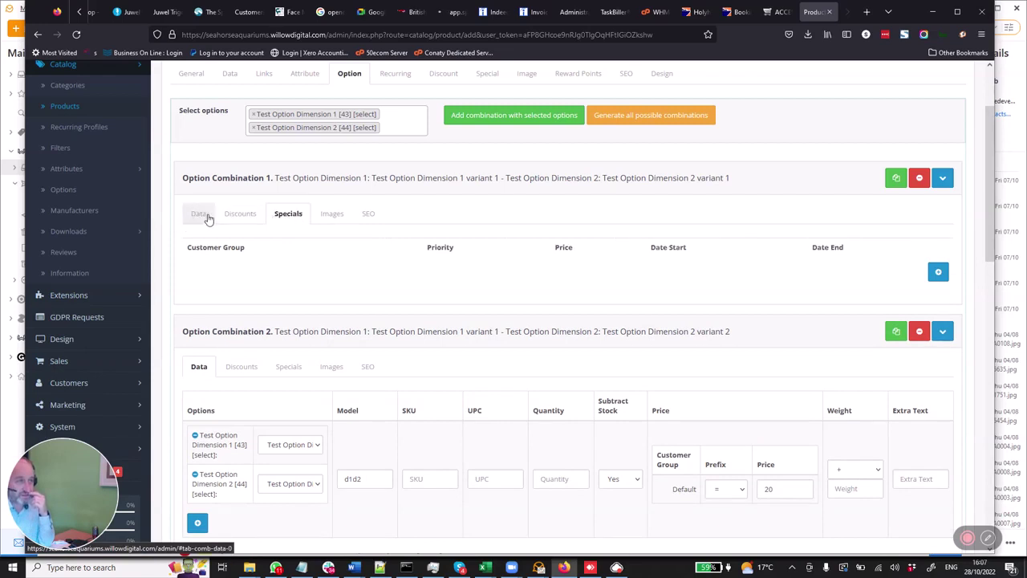
{"action": "left_click", "coordinate": [367, 218]}
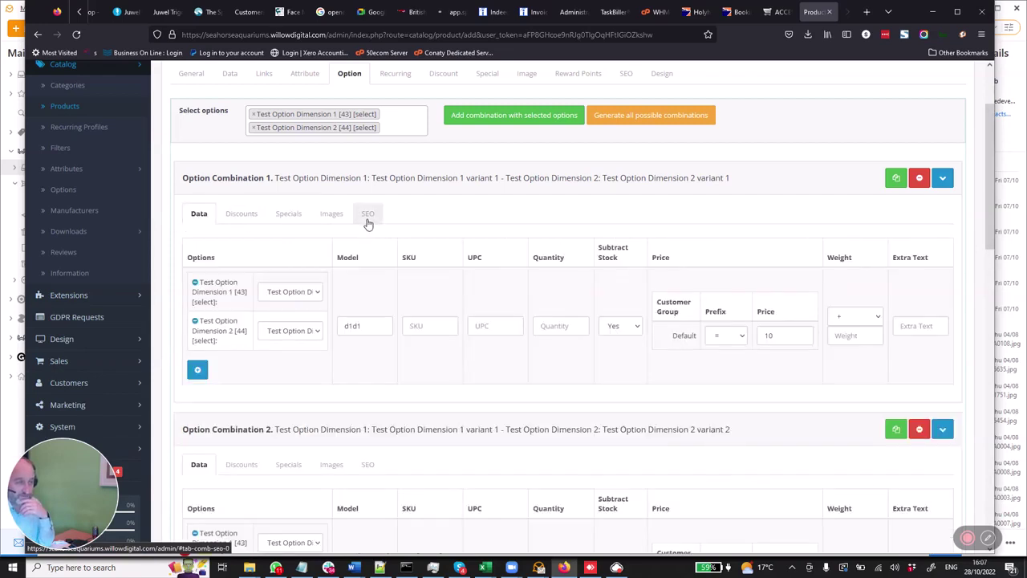
{"action": "scroll", "coordinate": [481, 252], "scroll_direction": "up", "scroll_amount": 2}
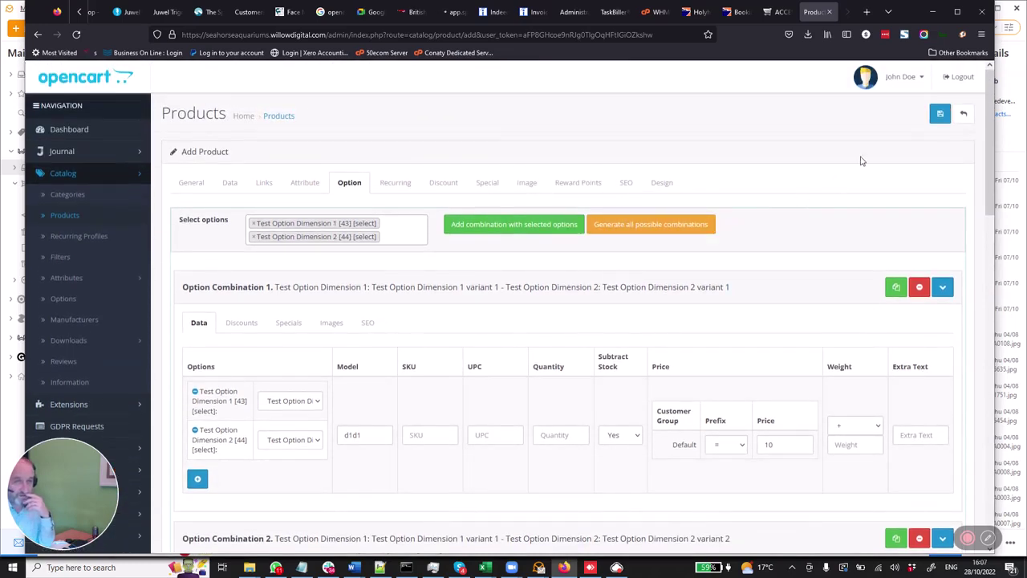
- Save the product, then open the Seahorse Aquariums storefront from the admin user menu
{"action": "left_click", "coordinate": [937, 125]}
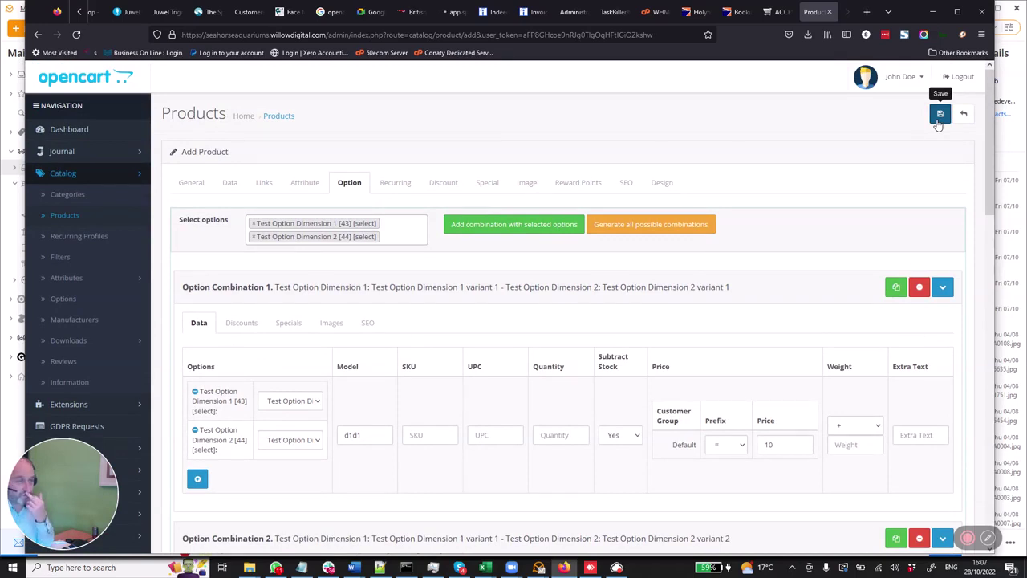
{"action": "left_click", "coordinate": [938, 120]}
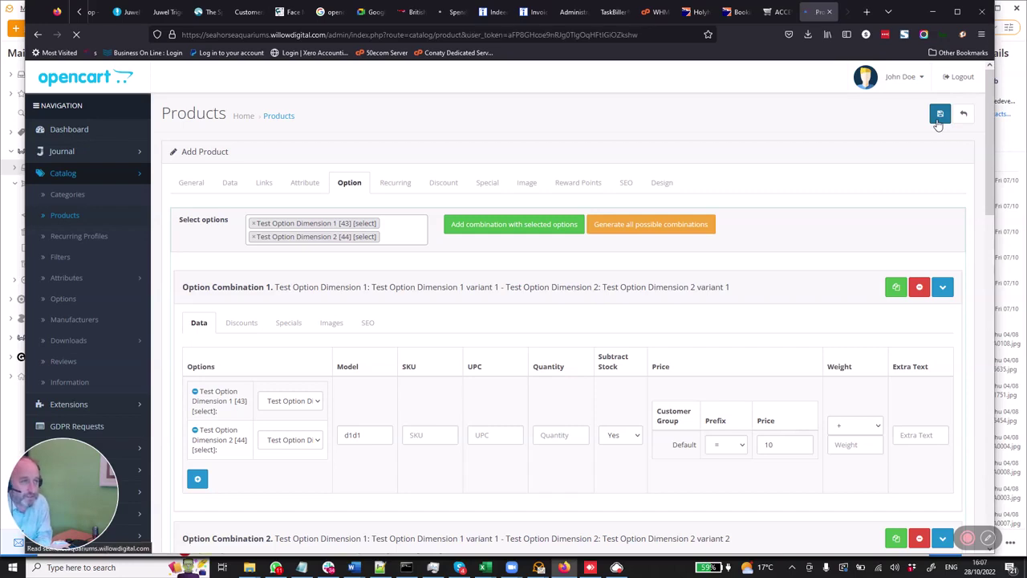
{"action": "left_click", "coordinate": [922, 78]}
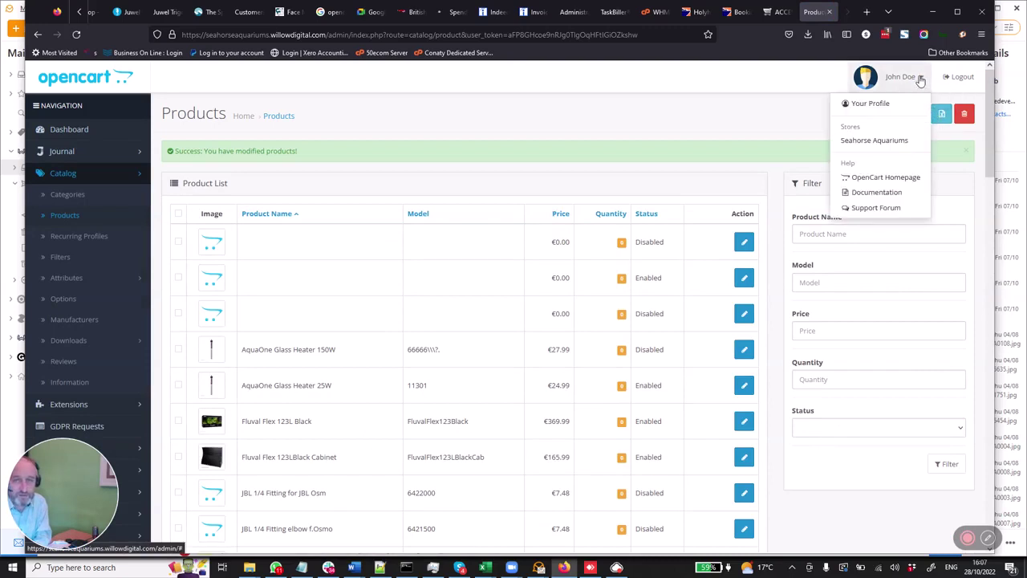
{"action": "left_click", "coordinate": [878, 140]}
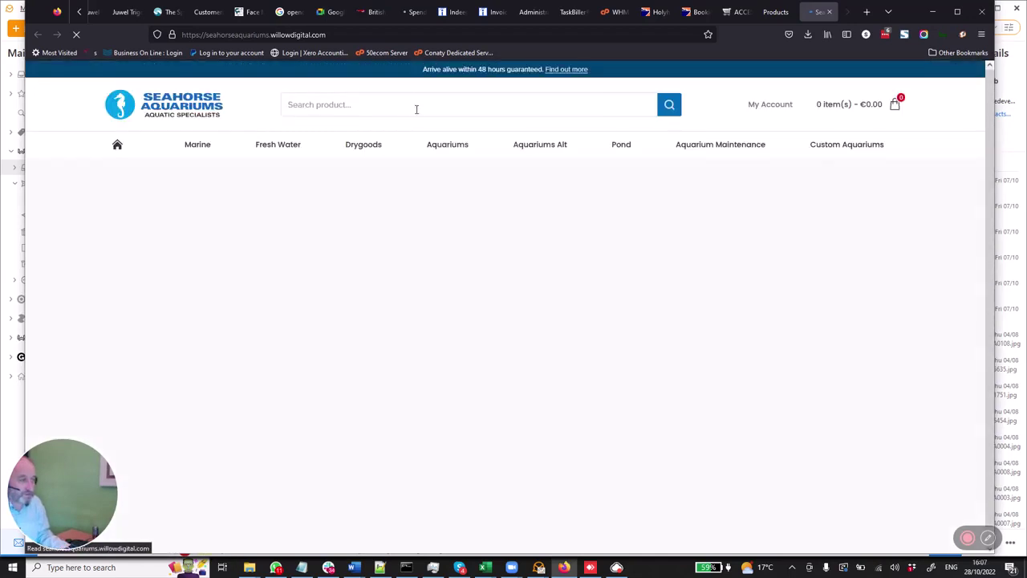
- Search the storefront for 'Test option' and open the Test Product for options page
{"action": "left_click", "coordinate": [415, 105]}
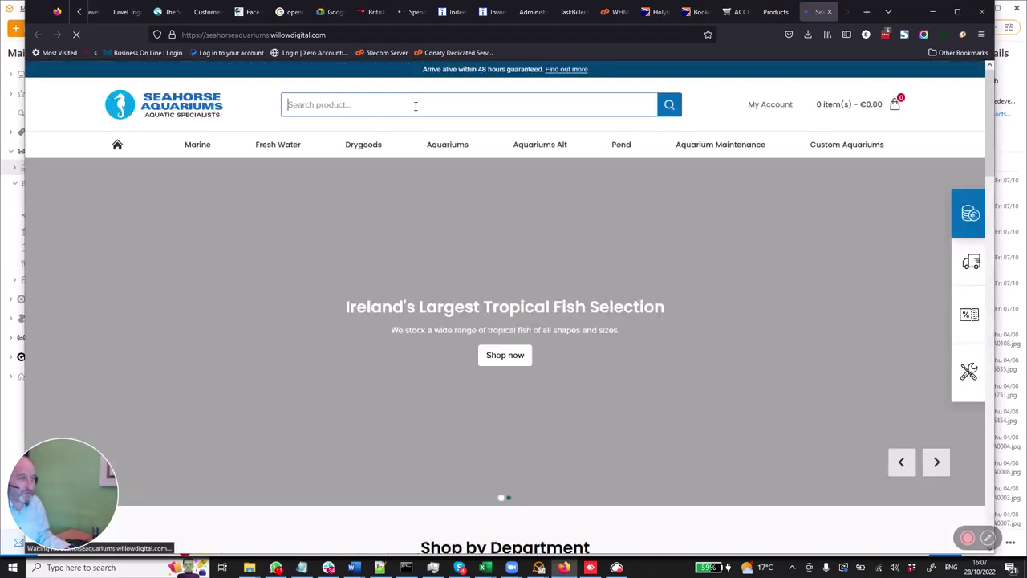
{"action": "type", "text": "TEST"}
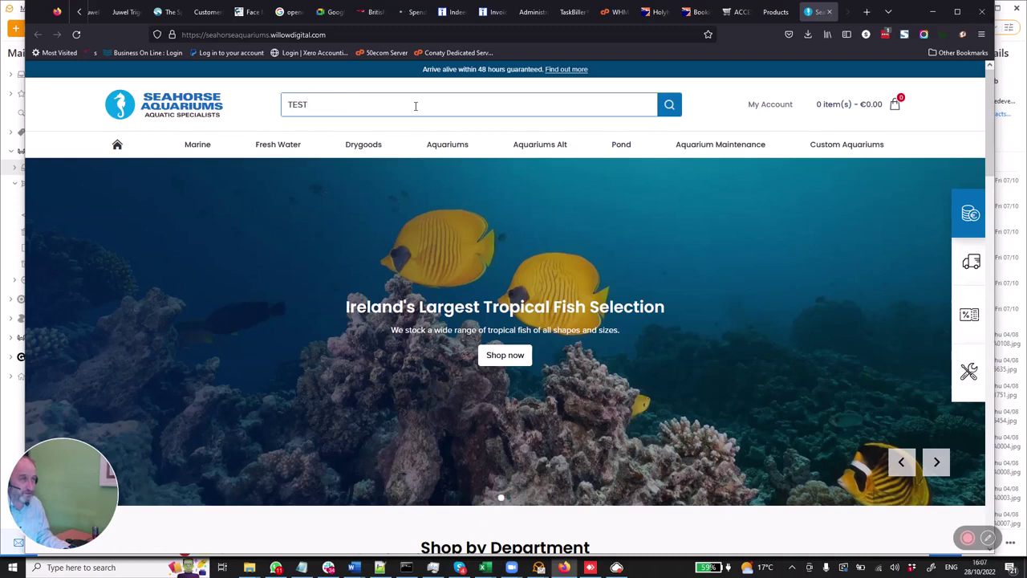
{"action": "type", "text": "est"}
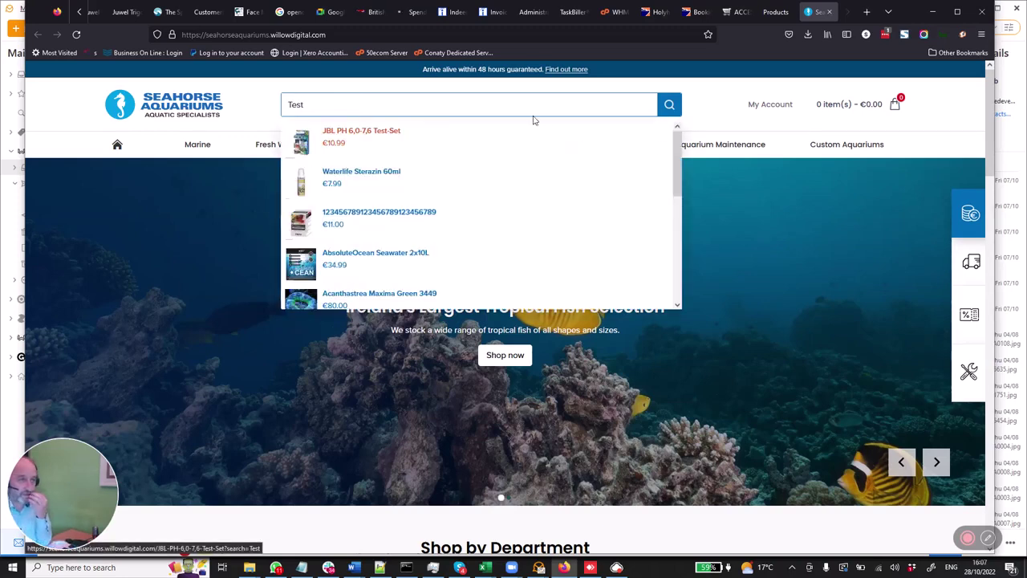
{"action": "type", "text": "option"}
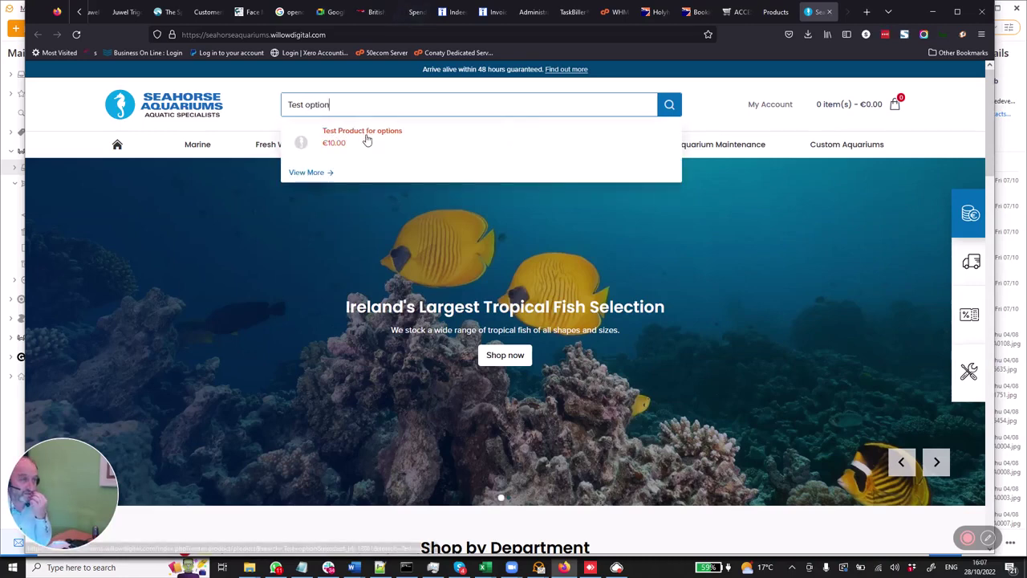
{"action": "left_click", "coordinate": [367, 136]}
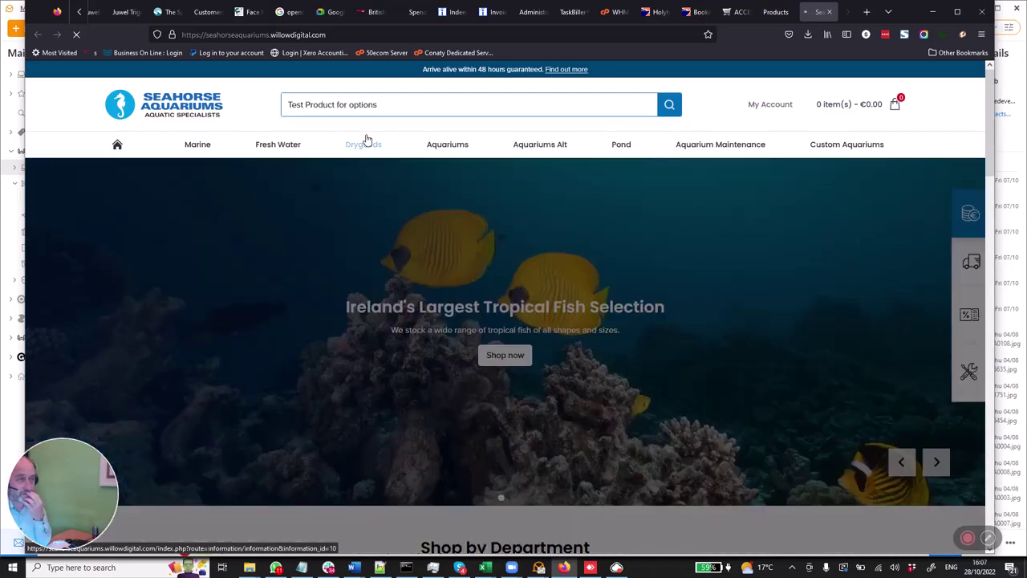
{"action": "mouse_move", "coordinate": [367, 140]}
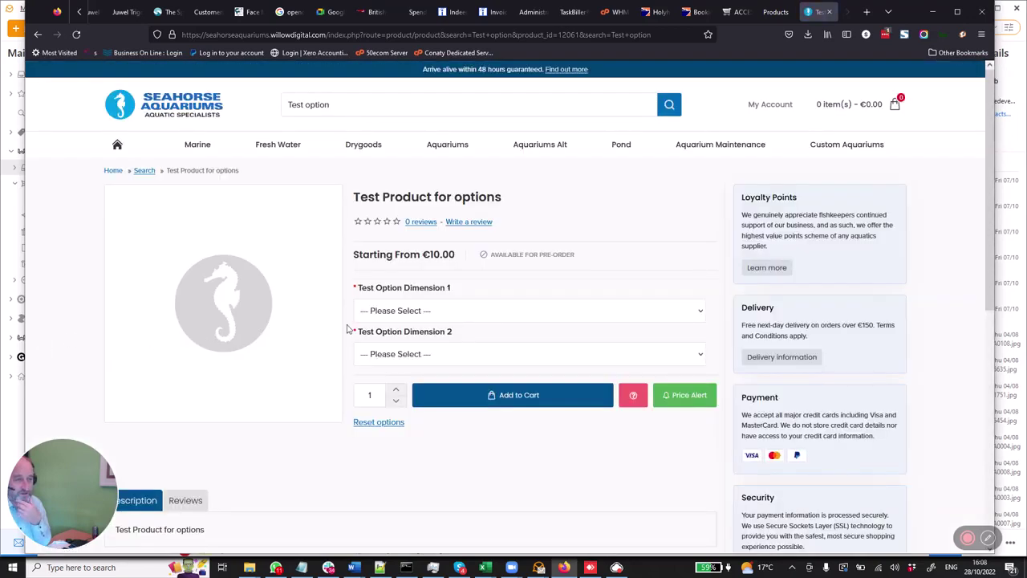
- Choose variant 2 for both option dimensions, priced €40.00, and add the product to the cart
{"action": "left_click", "coordinate": [373, 314]}
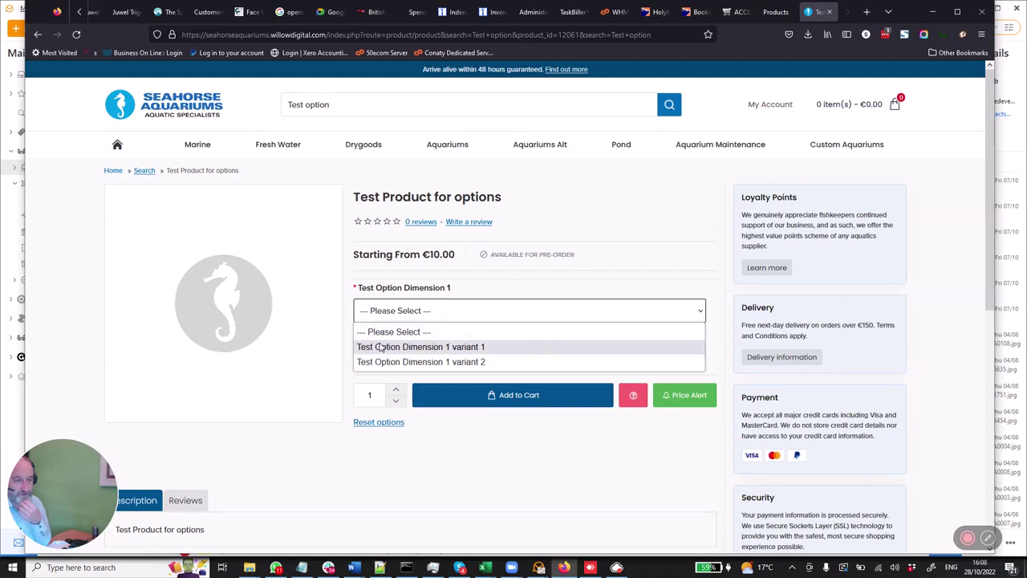
{"action": "left_click", "coordinate": [380, 347]}
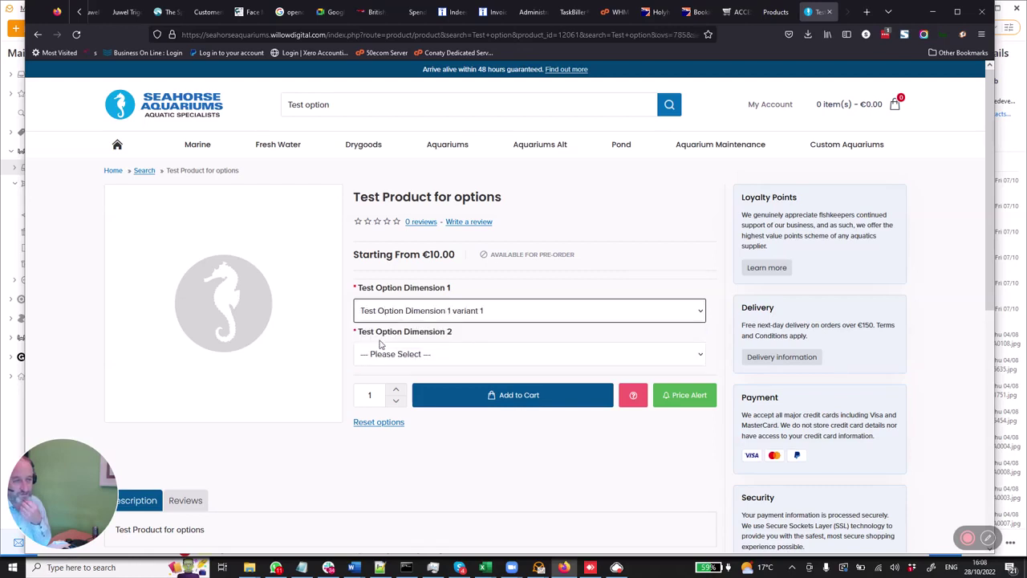
{"action": "left_click", "coordinate": [383, 317]}
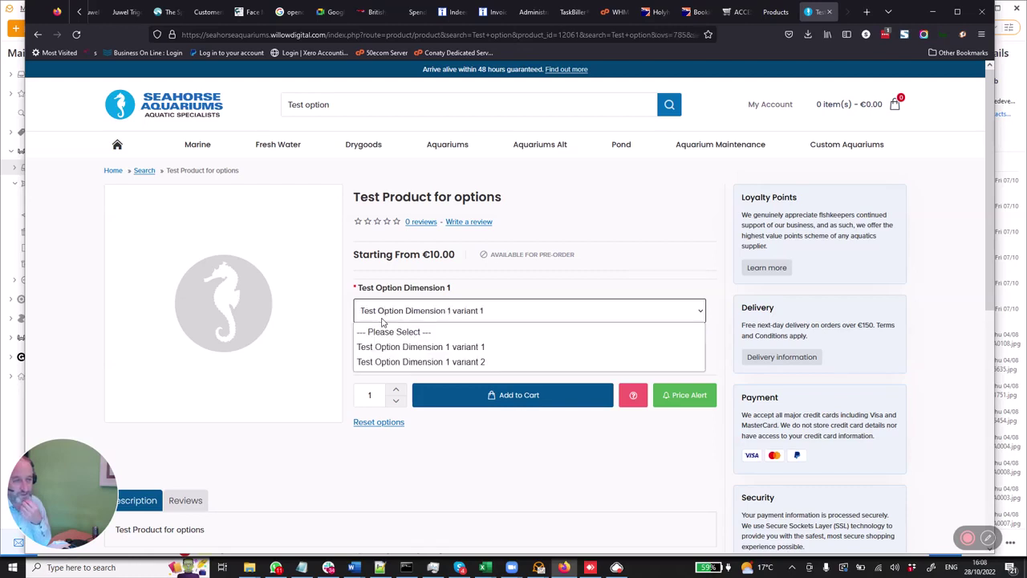
{"action": "left_click", "coordinate": [383, 362]}
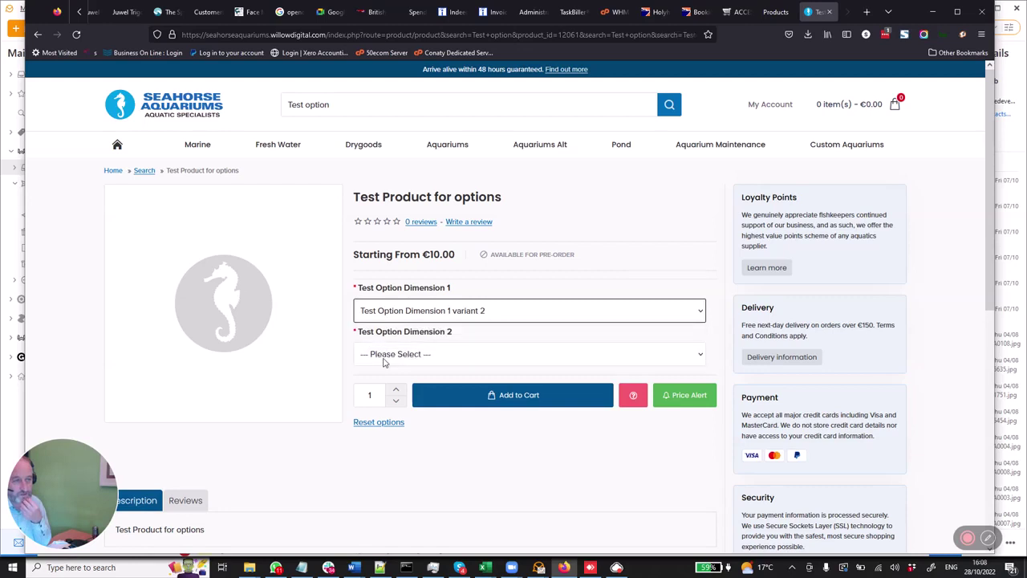
{"action": "left_click", "coordinate": [401, 356]}
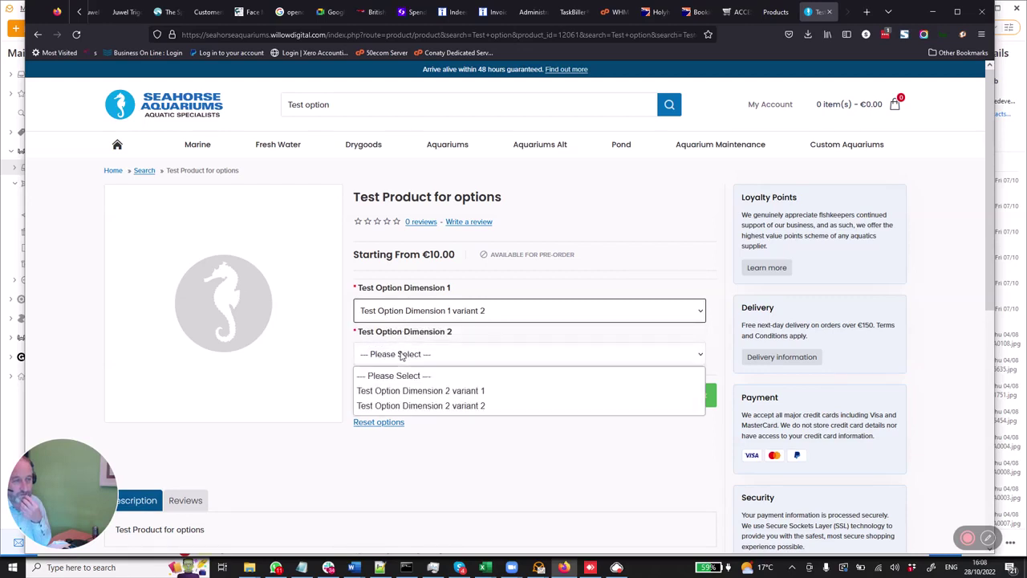
{"action": "left_click", "coordinate": [406, 390]}
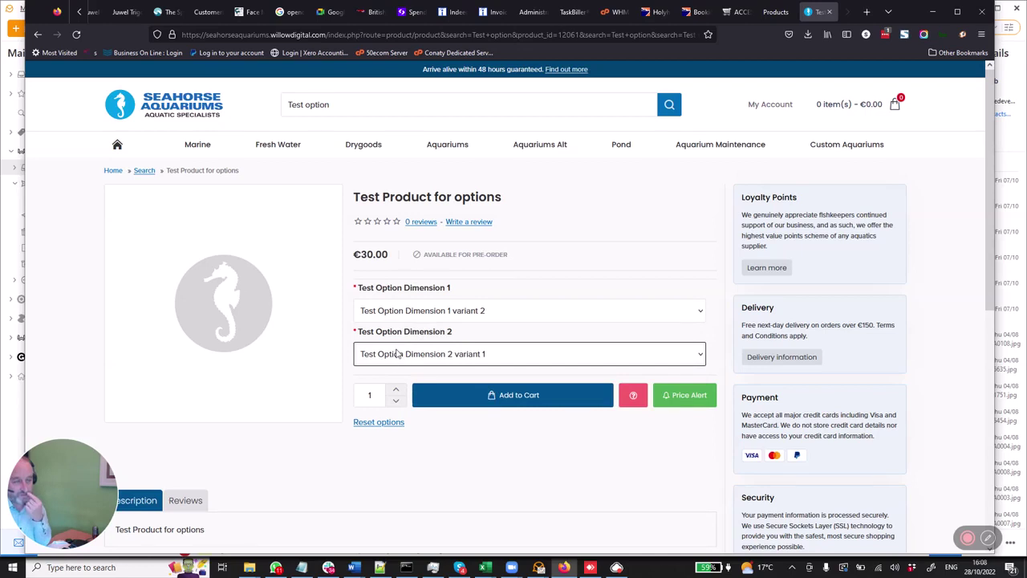
{"action": "left_click", "coordinate": [398, 355]}
{"action": "left_click", "coordinate": [405, 405]}
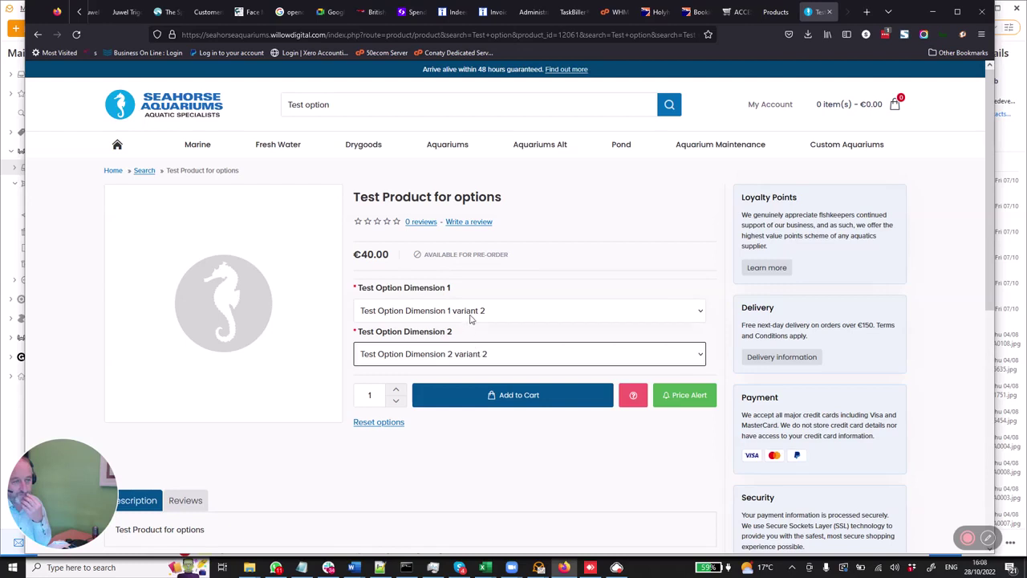
{"action": "left_click", "coordinate": [483, 395]}
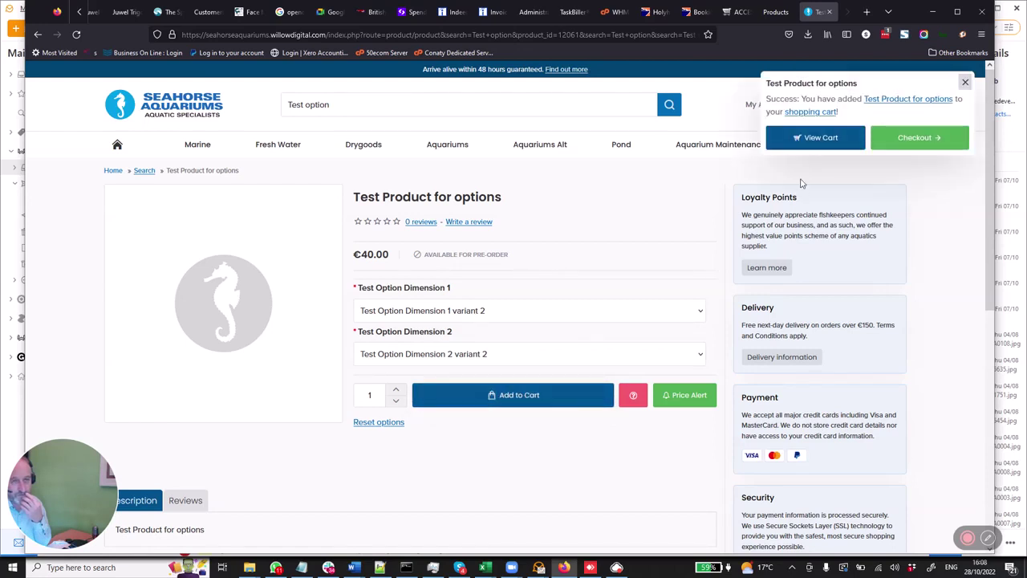
- Open the cart holding Test Product at €40.00 and proceed to checkout
{"action": "left_click", "coordinate": [809, 138]}
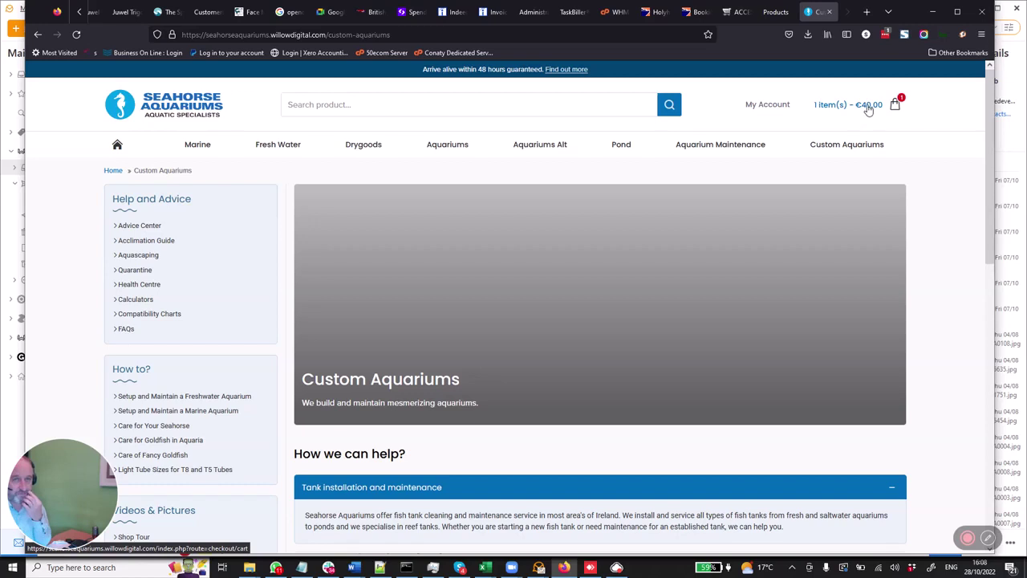
{"action": "left_click", "coordinate": [866, 112]}
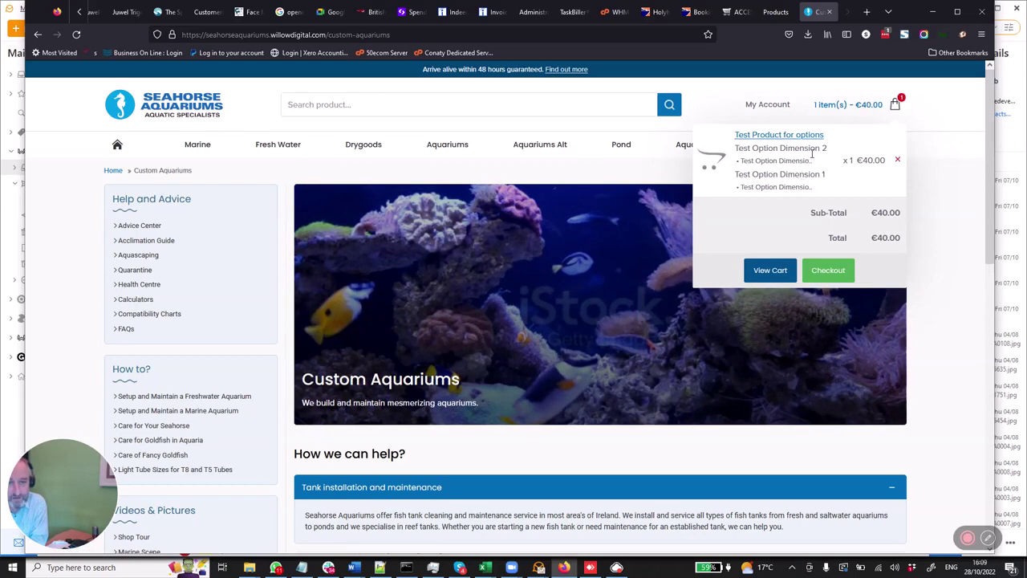
{"action": "left_click", "coordinate": [770, 273]}
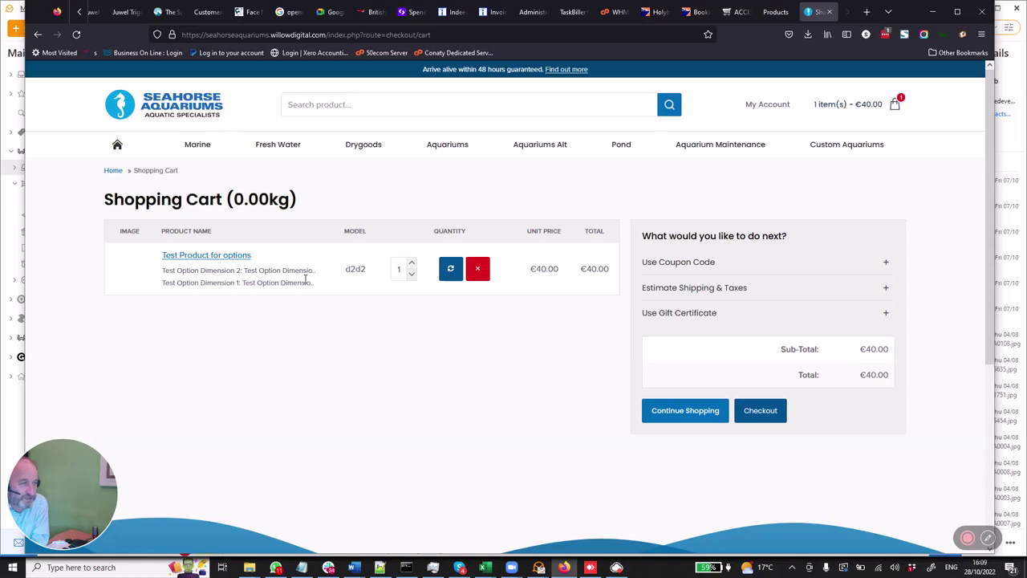
{"action": "left_click", "coordinate": [768, 416]}
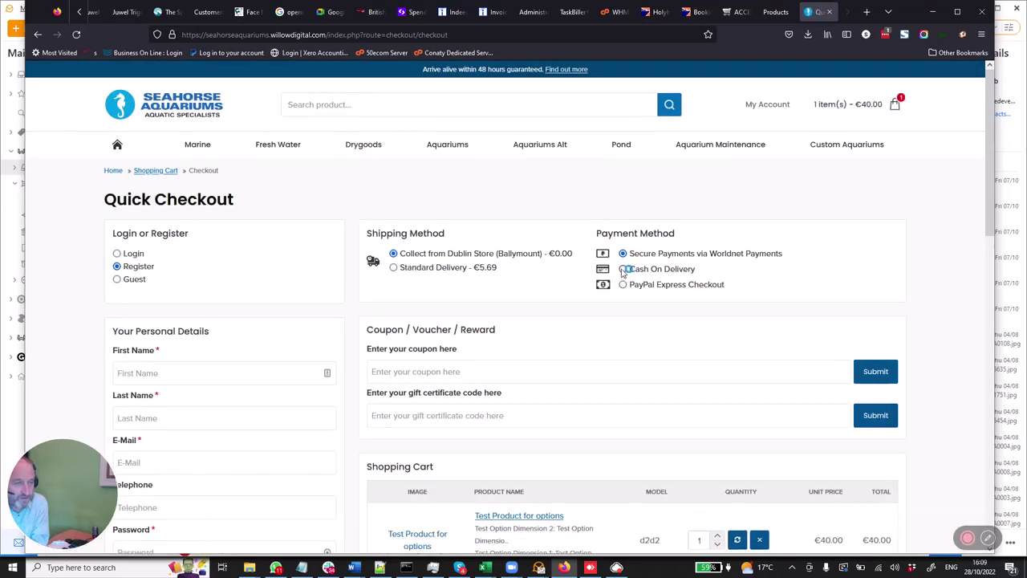
- Choose Cash On Delivery payment and guest checkout, keeping Collect from Dublin Store
{"action": "scroll", "coordinate": [635, 318], "scroll_direction": "down", "scroll_amount": 1}
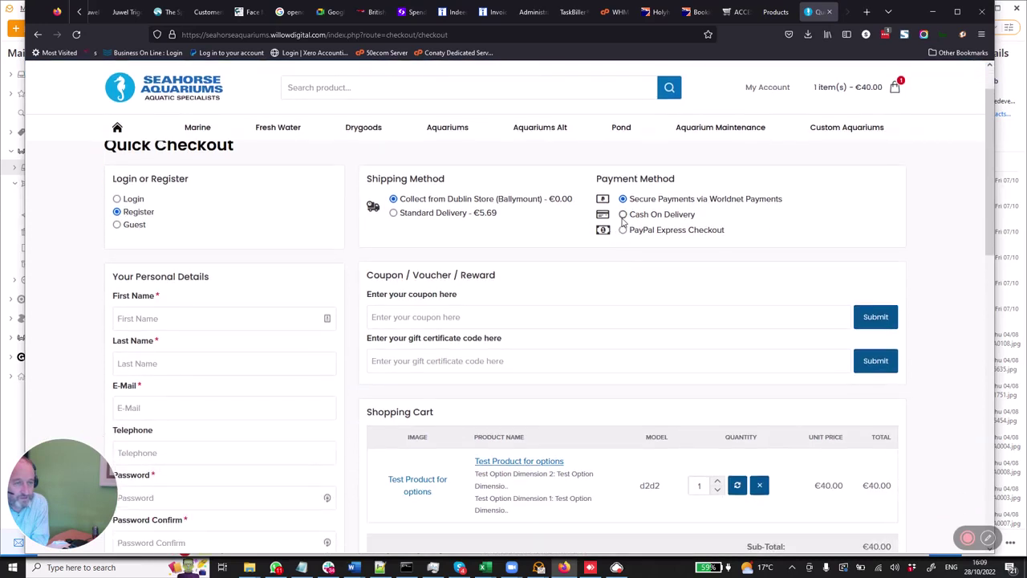
{"action": "left_click", "coordinate": [623, 215]}
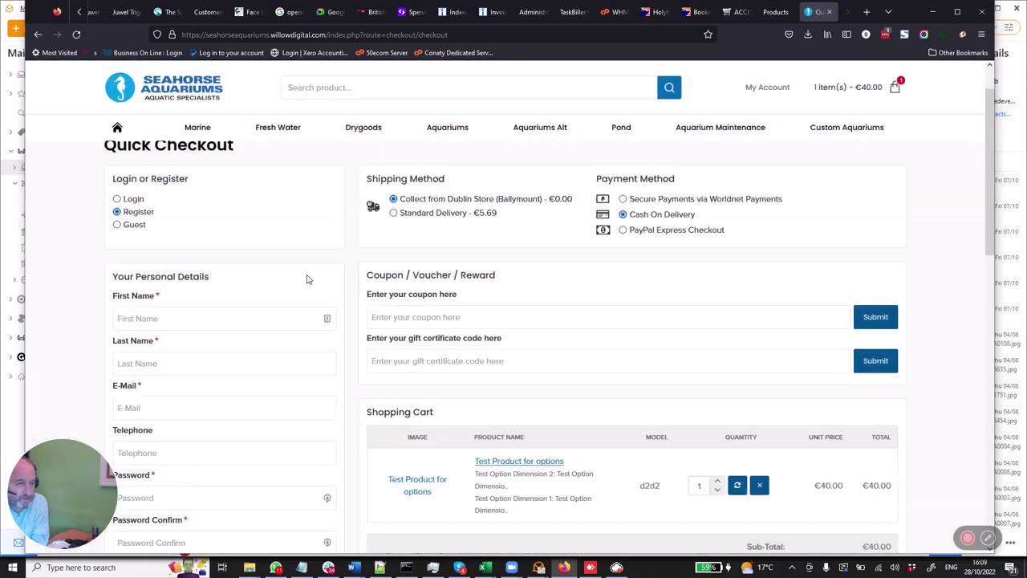
{"action": "left_click", "coordinate": [139, 228]}
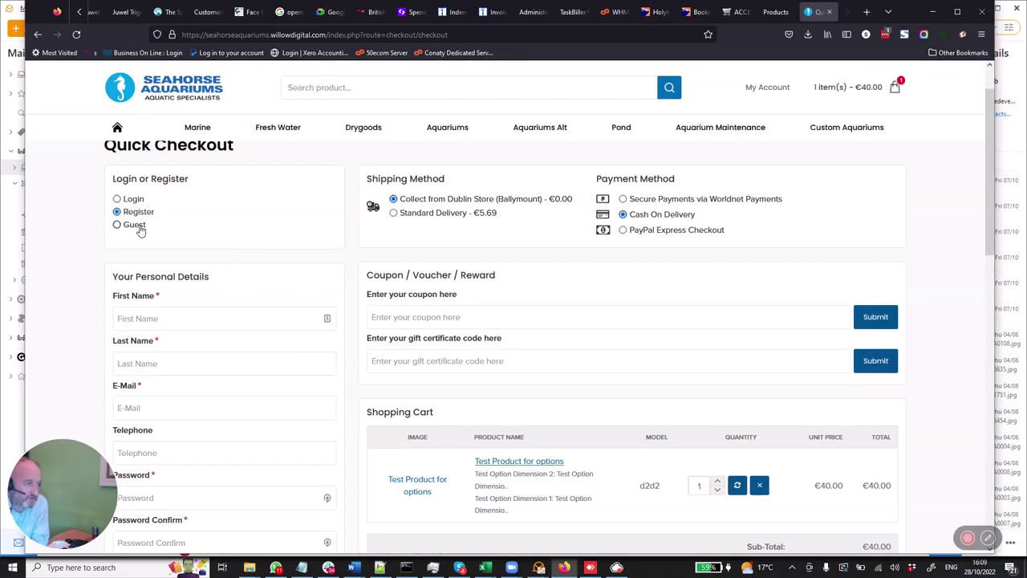
- Enter a test name as first and last name, an e-mail built from it, and a telephone number
{"action": "left_click", "coordinate": [307, 321]}
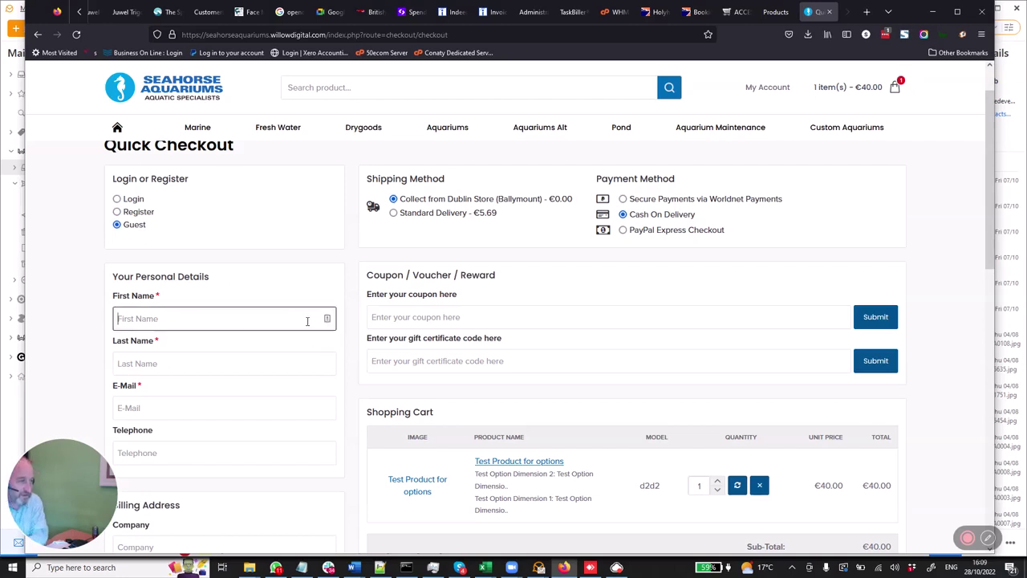
{"action": "type", "text": "test shopper"}
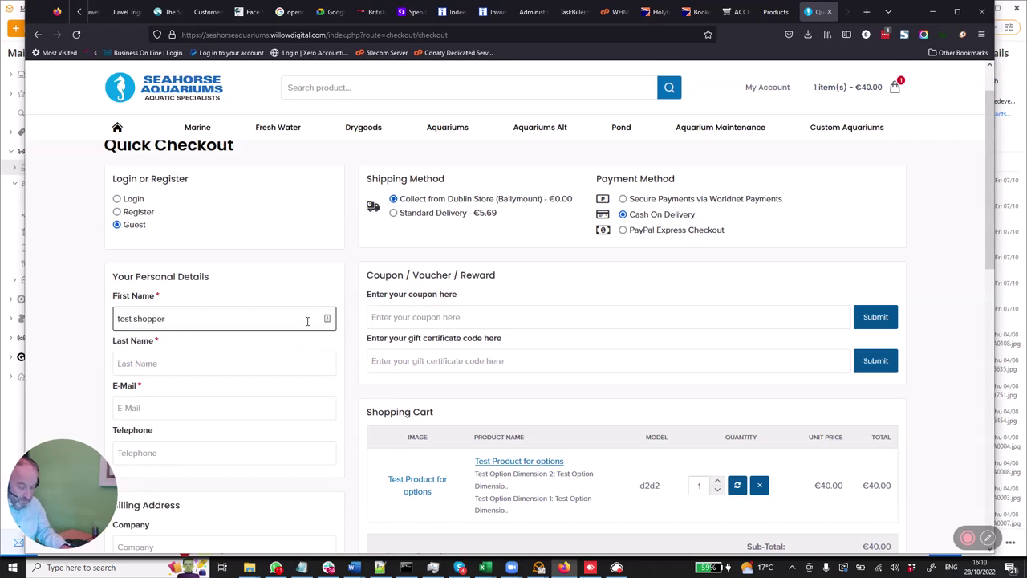
{"action": "key", "text": "ctrl+a"}
{"action": "key", "text": "ctrl+c"}
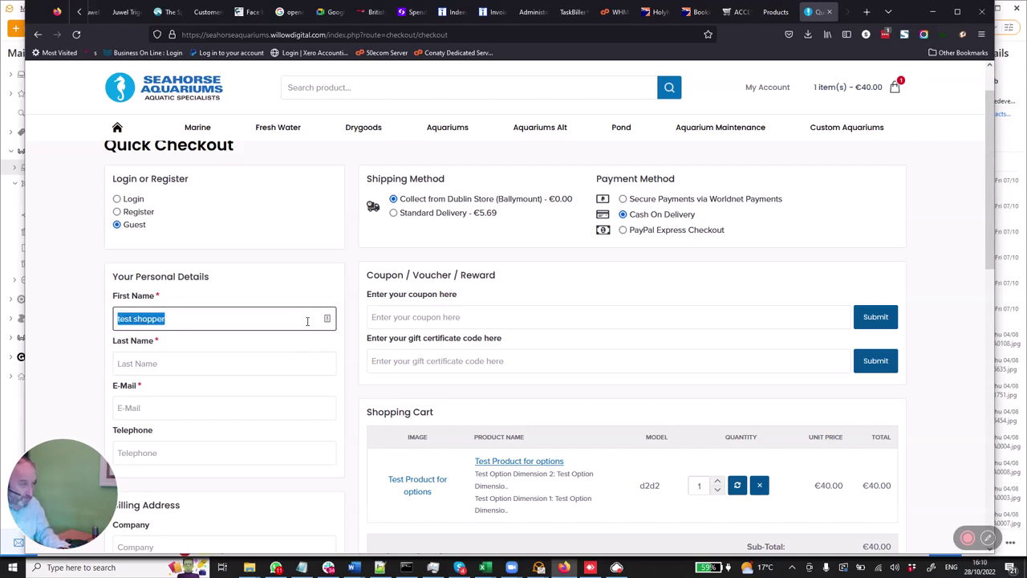
{"action": "left_click", "coordinate": [254, 362]}
{"action": "key", "text": "ctrl+v"}
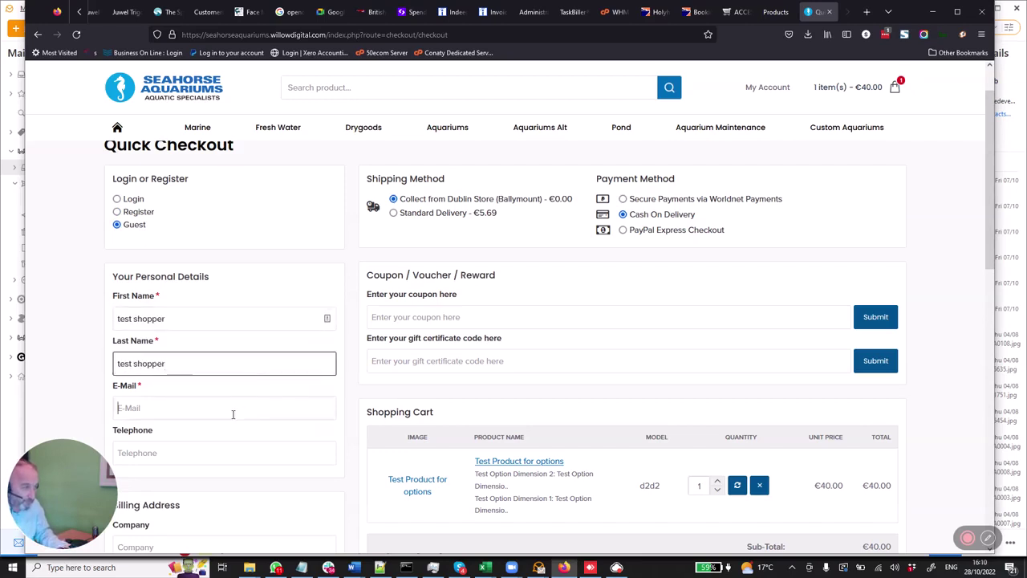
{"action": "left_click", "coordinate": [232, 414]}
{"action": "key", "text": "ctrl+v"}
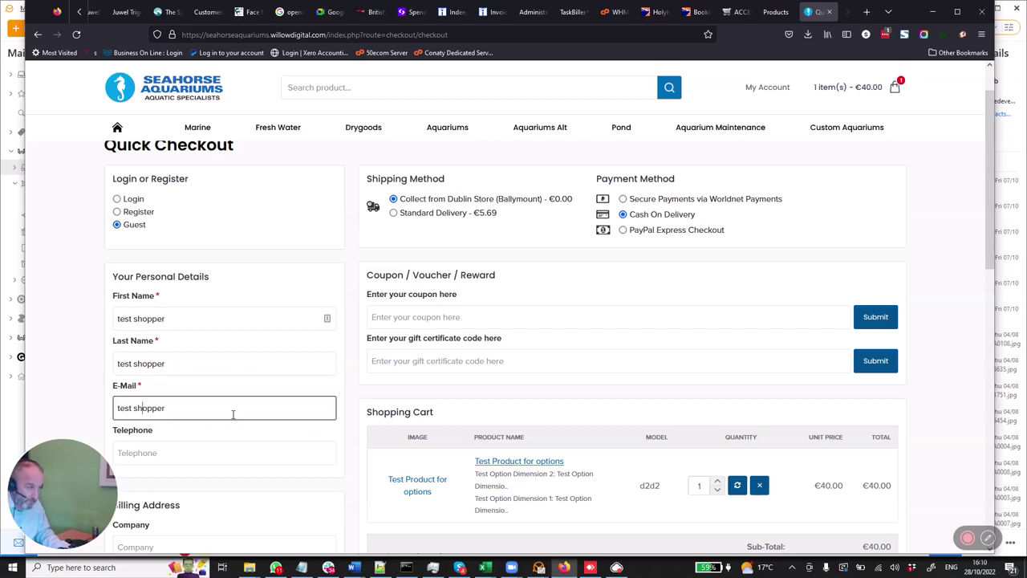
{"action": "key", "text": "BackSpace"}
{"action": "type", "text": "@"}
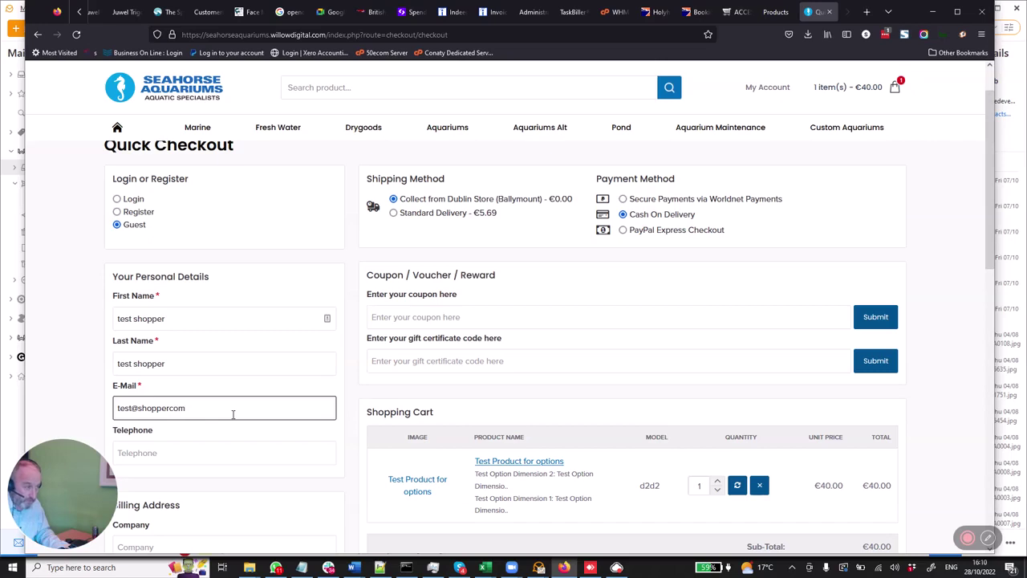
{"action": "left_click", "coordinate": [193, 456]}
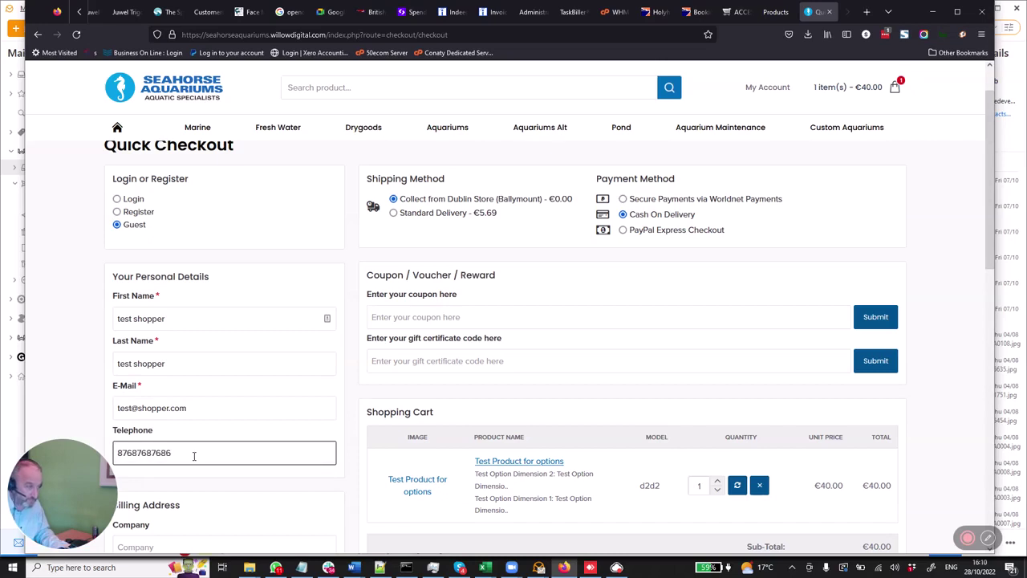
- Fill both address lines, city and post code with the same test text
{"action": "scroll", "coordinate": [193, 455], "scroll_direction": "down", "scroll_amount": 2}
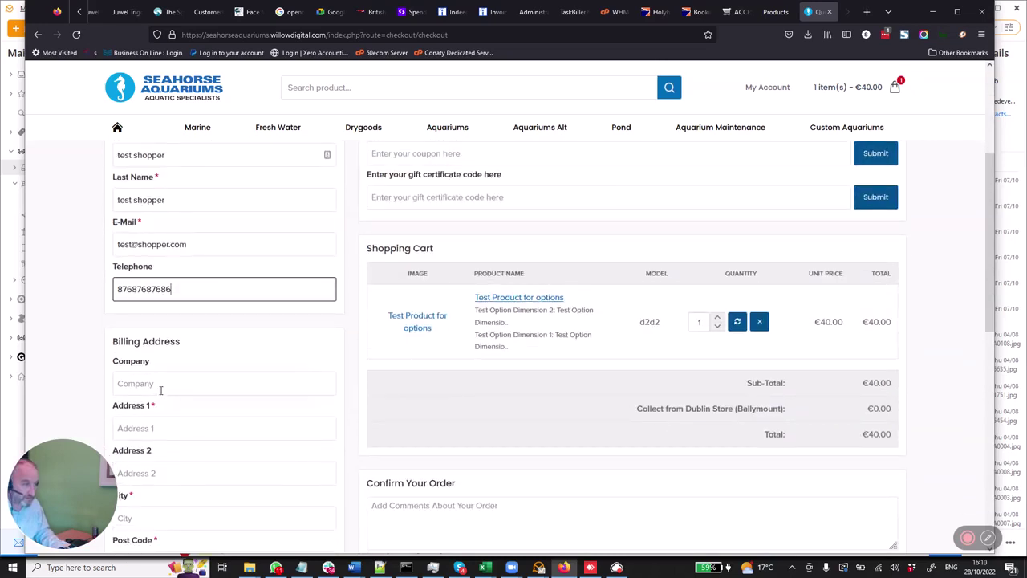
{"action": "left_click", "coordinate": [154, 428]}
{"action": "type", "text": "test shopper"}
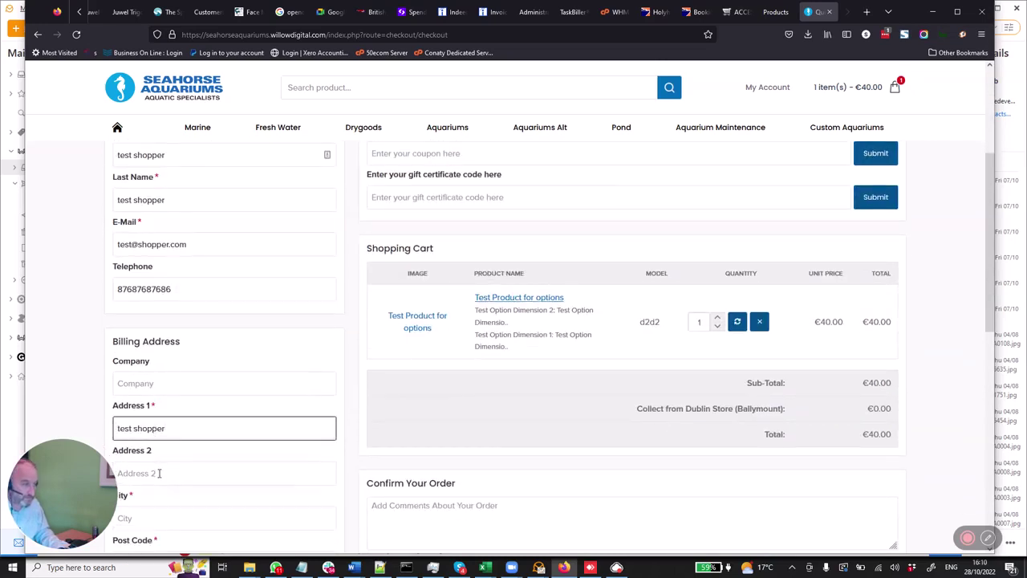
{"action": "left_click", "coordinate": [159, 473]}
{"action": "type", "text": "test shopper"}
{"action": "scroll", "coordinate": [159, 473], "scroll_direction": "down", "scroll_amount": 3}
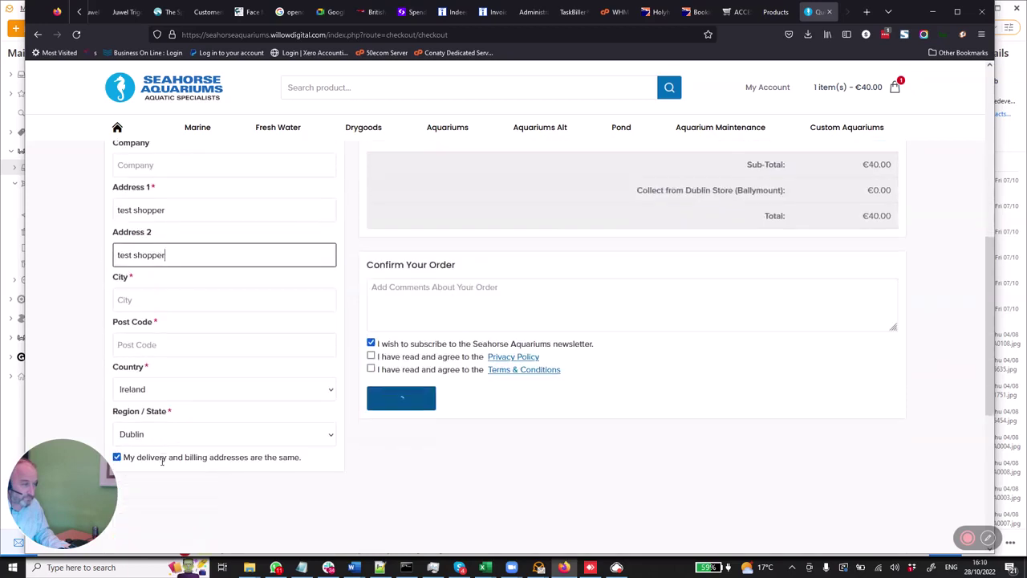
{"action": "left_click", "coordinate": [146, 298]}
{"action": "type", "text": "test shopper"}
{"action": "left_click", "coordinate": [151, 344]}
{"action": "type", "text": "test shopper"}
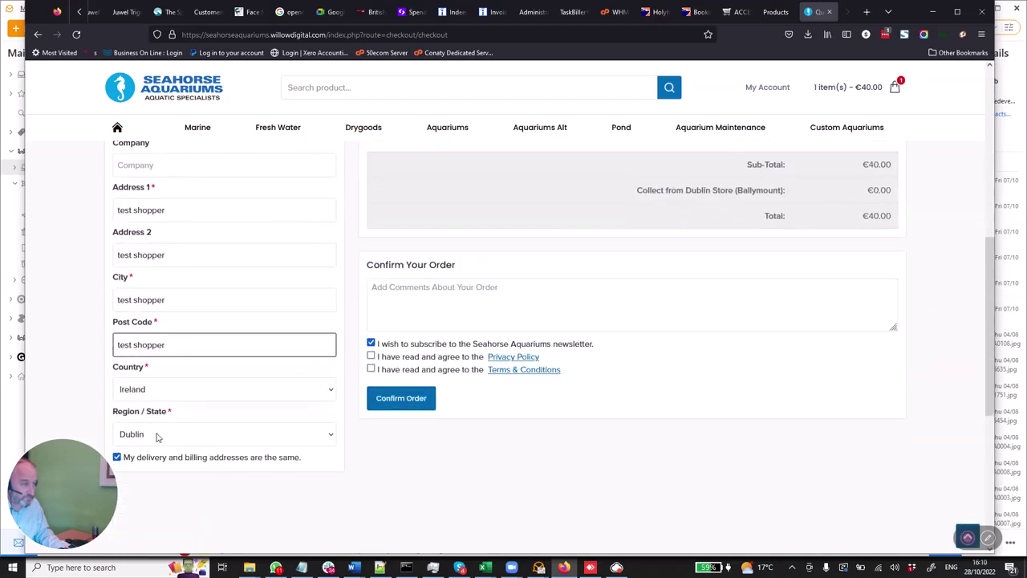
- Accept the Privacy Policy and Terms & Conditions and confirm the order
{"action": "left_click", "coordinate": [371, 356]}
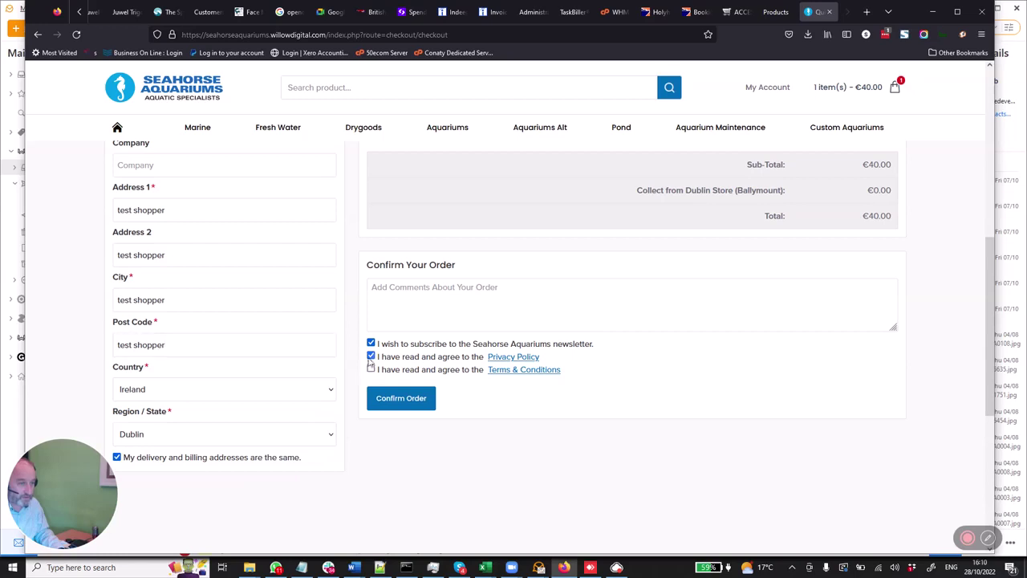
{"action": "left_click", "coordinate": [371, 369]}
{"action": "left_click", "coordinate": [419, 403]}
- Shorten the post code to under 10 characters and confirm the order again
{"action": "scroll", "coordinate": [418, 403], "scroll_direction": "down", "scroll_amount": 3}
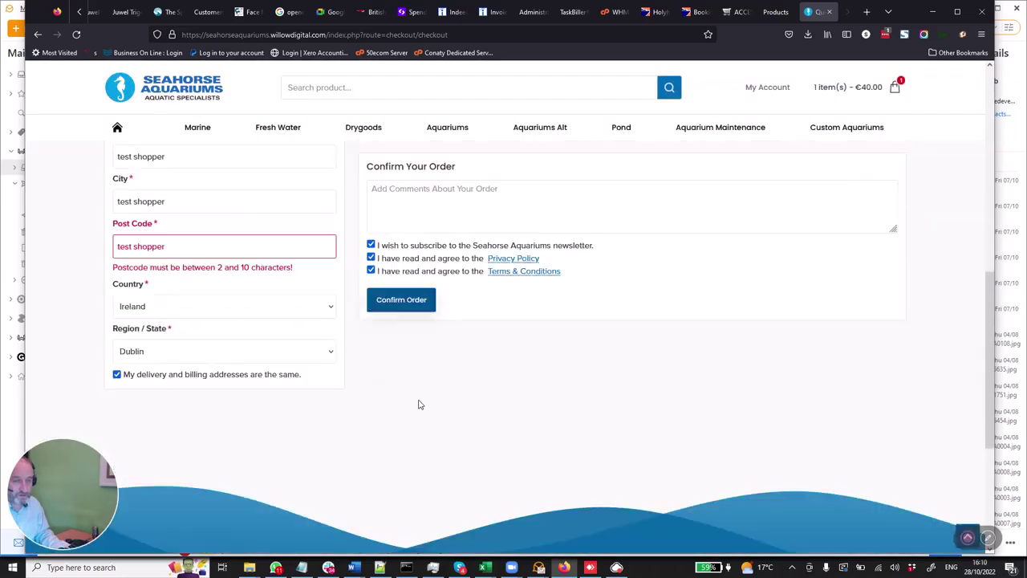
{"action": "scroll", "coordinate": [403, 376], "scroll_direction": "up", "scroll_amount": 1}
{"action": "scroll", "coordinate": [384, 309], "scroll_direction": "up", "scroll_amount": 1}
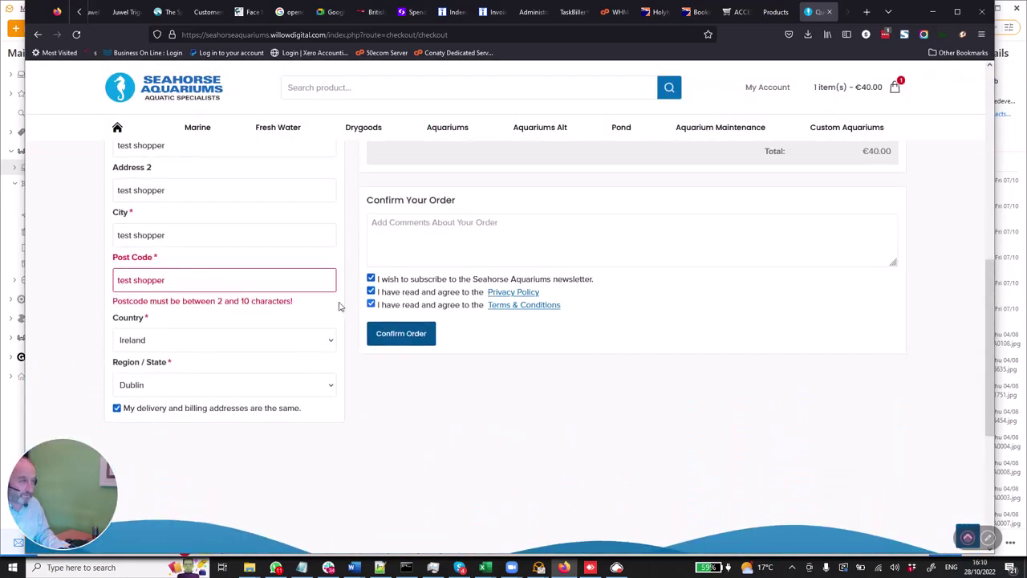
{"action": "left_click", "coordinate": [179, 284]}
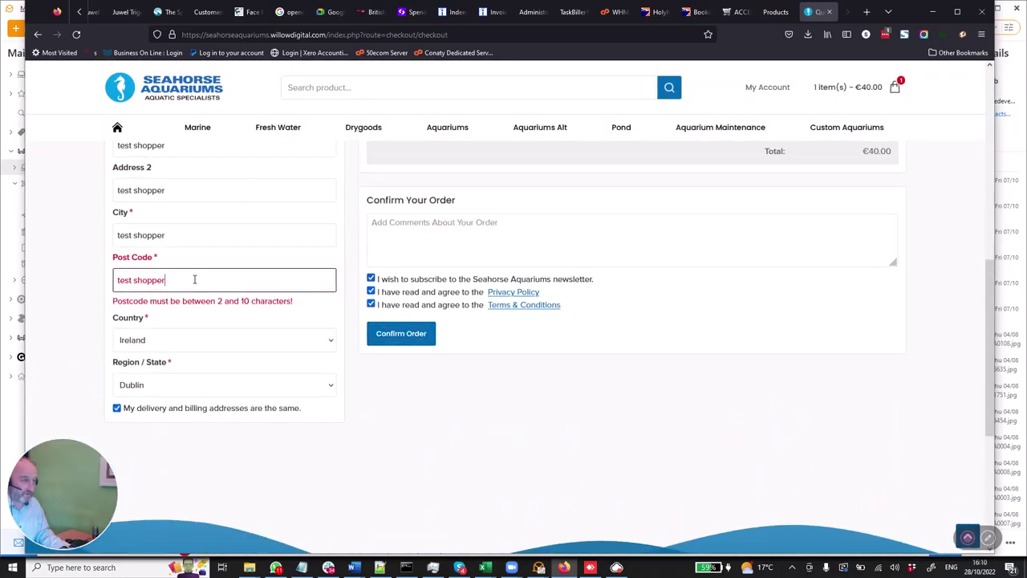
{"action": "key", "text": "BackSpace"}
{"action": "key", "text": "BackSpace"}
{"action": "key", "text": "BackSpace"}
{"action": "key", "text": "BackSpace"}
{"action": "key", "text": "BackSpace"}
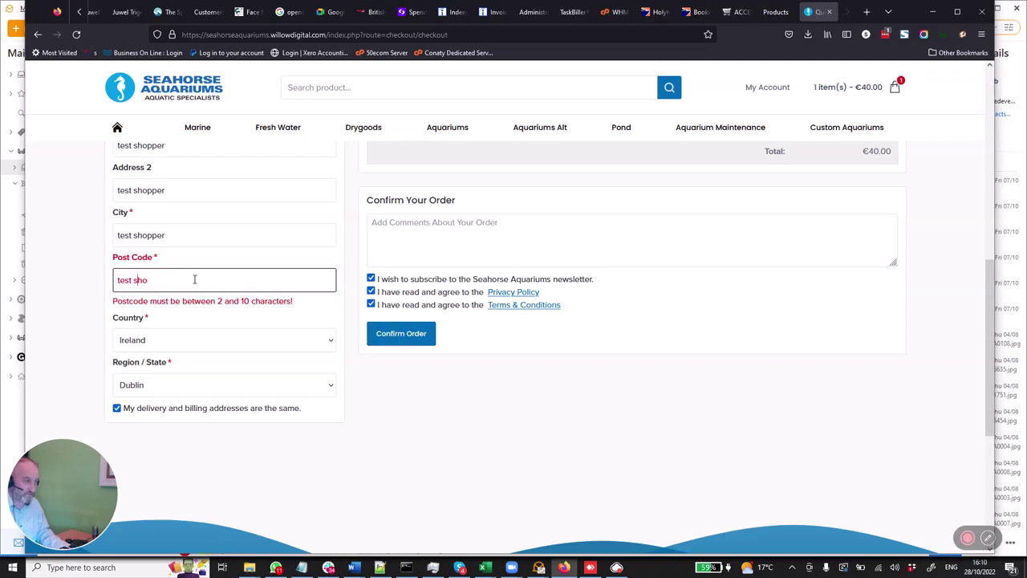
{"action": "key", "text": "Left"}
{"action": "key", "text": "Left"}
{"action": "key", "text": "Delete"}
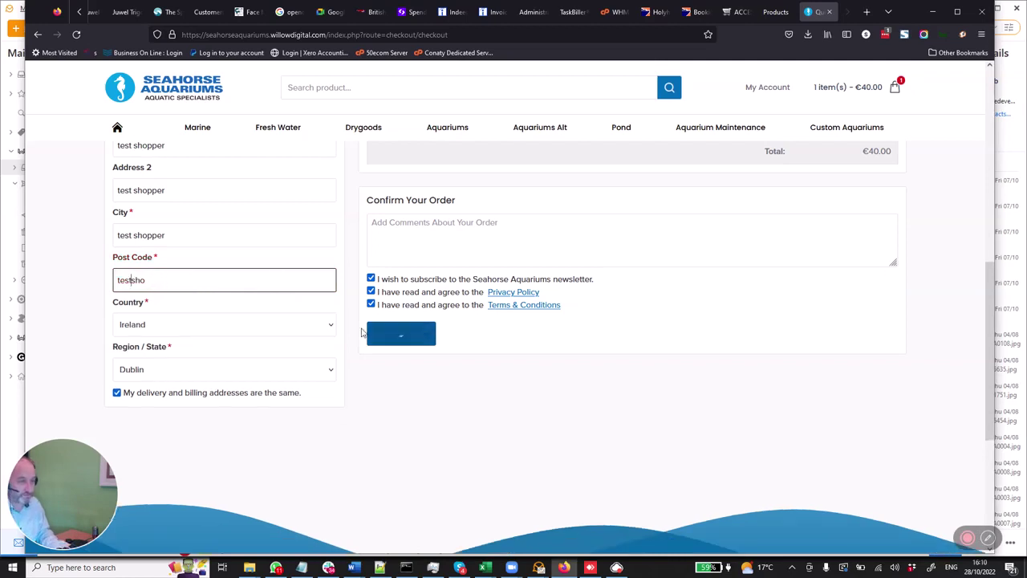
{"action": "left_click", "coordinate": [405, 334]}
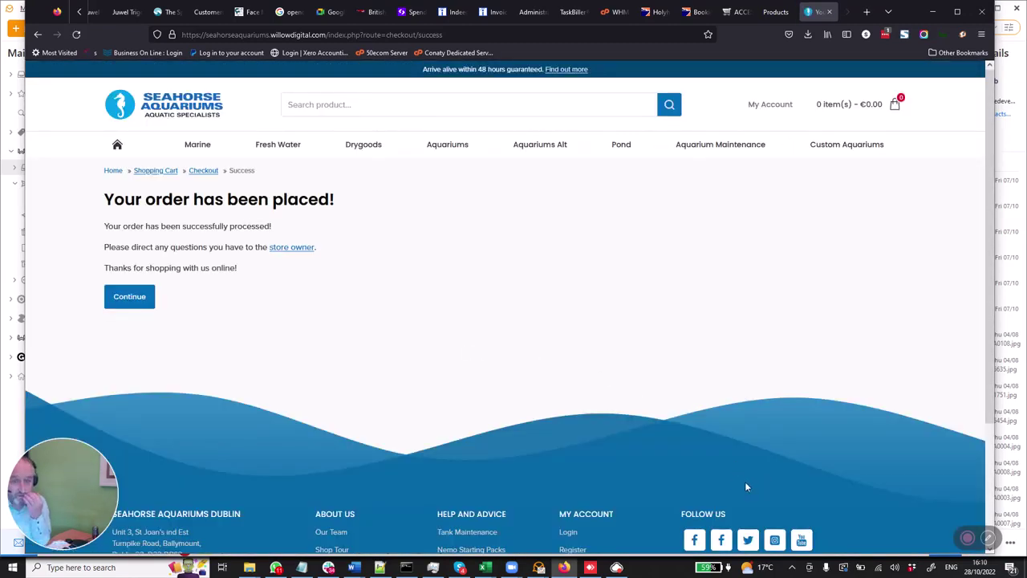
- In the admin tab, go to Sales > Orders and view the newest order #22360
{"action": "left_click", "coordinate": [774, 13]}
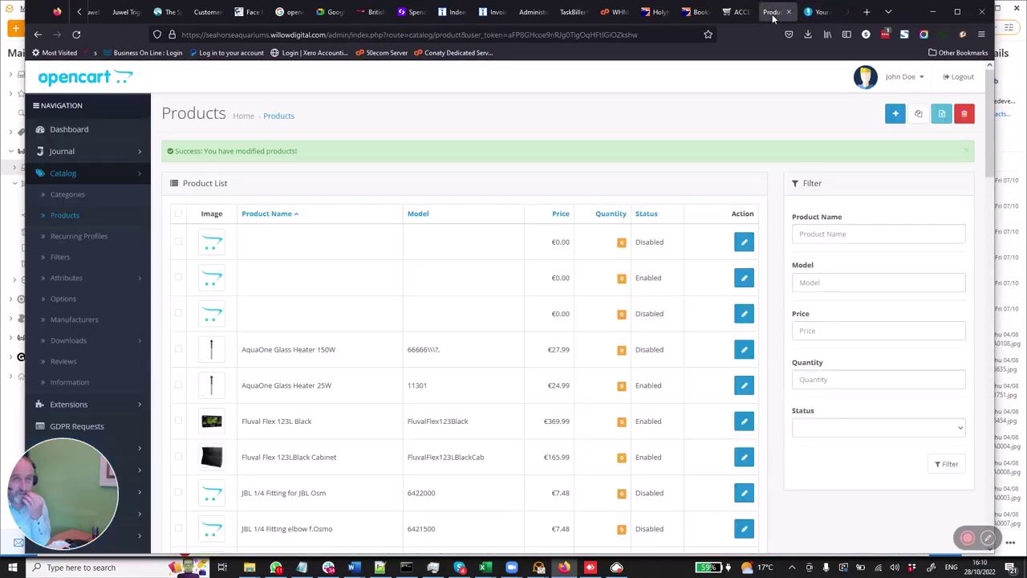
{"action": "scroll", "coordinate": [95, 305], "scroll_direction": "down", "scroll_amount": 3}
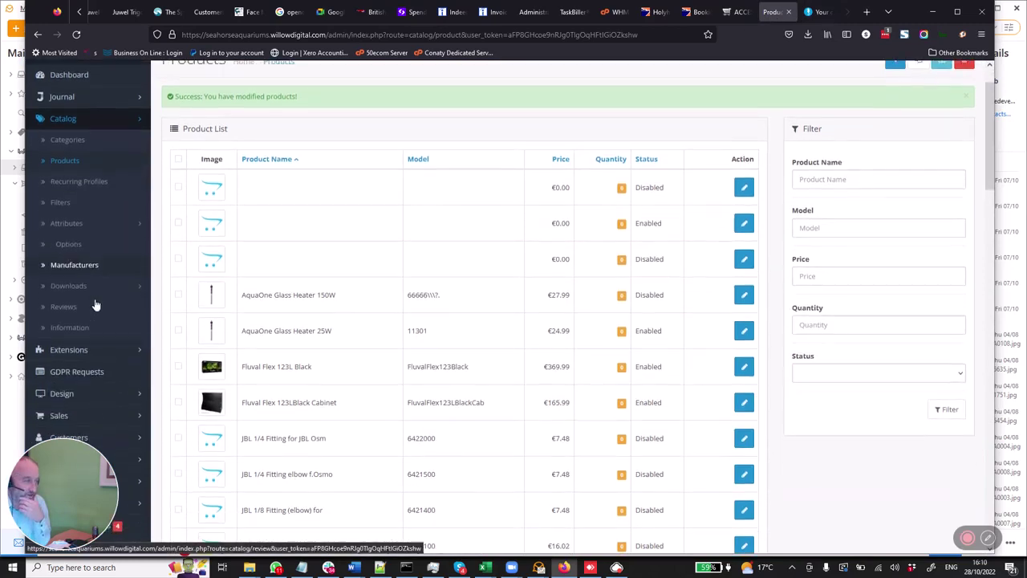
{"action": "left_click", "coordinate": [80, 363]}
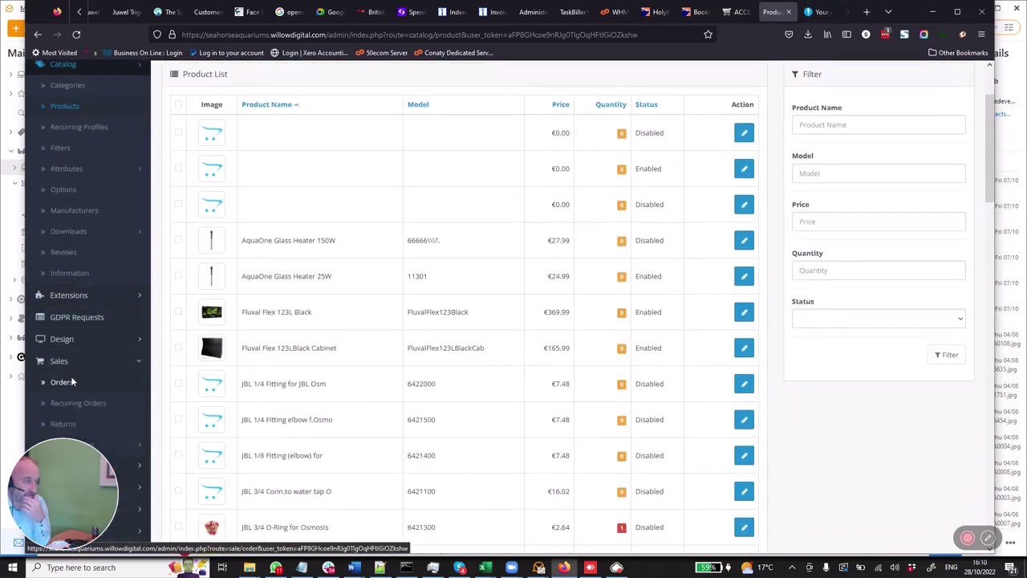
{"action": "left_click", "coordinate": [74, 382]}
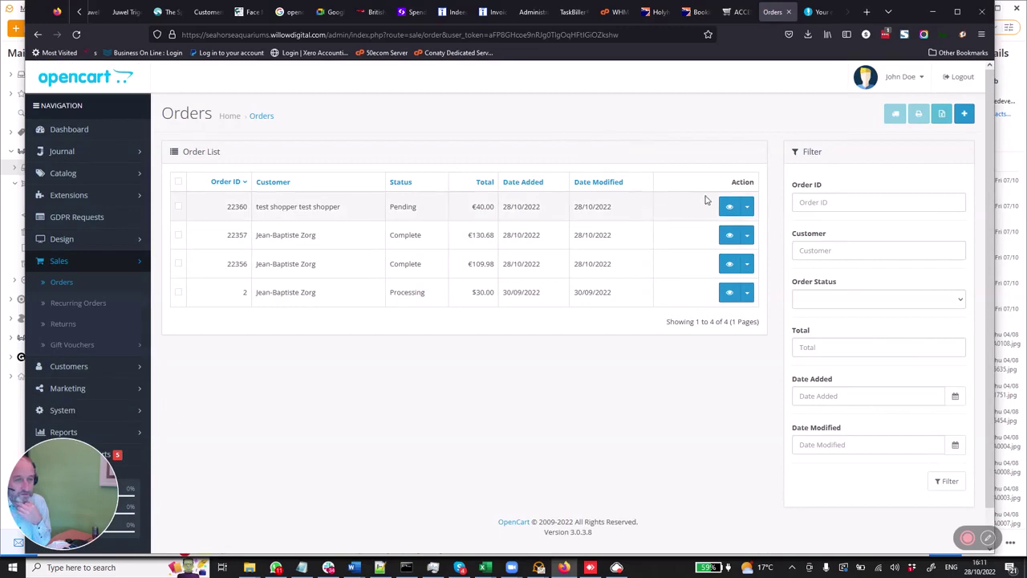
{"action": "left_click", "coordinate": [729, 209]}
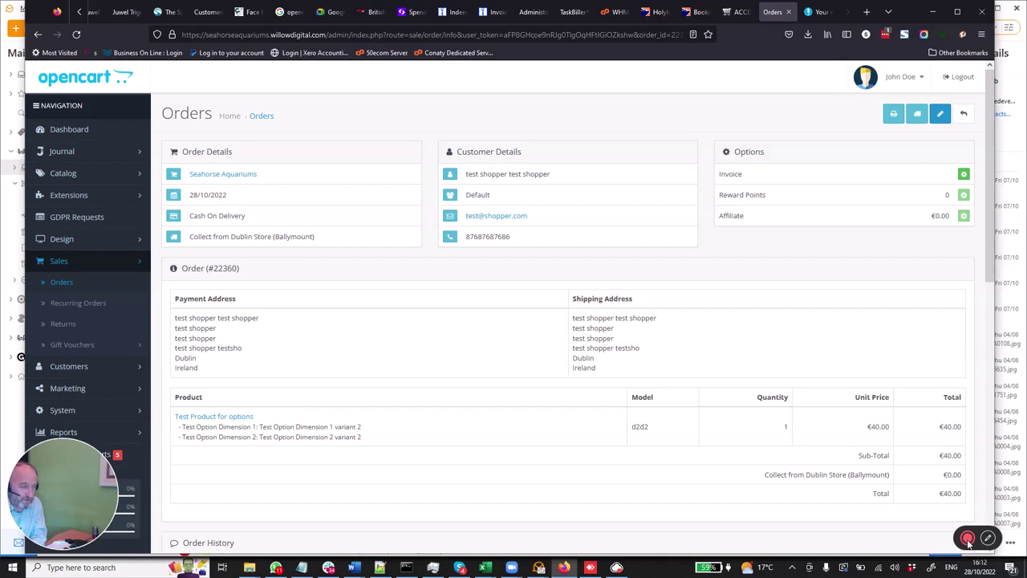
{"action": "mouse_move", "coordinate": [968, 544]}
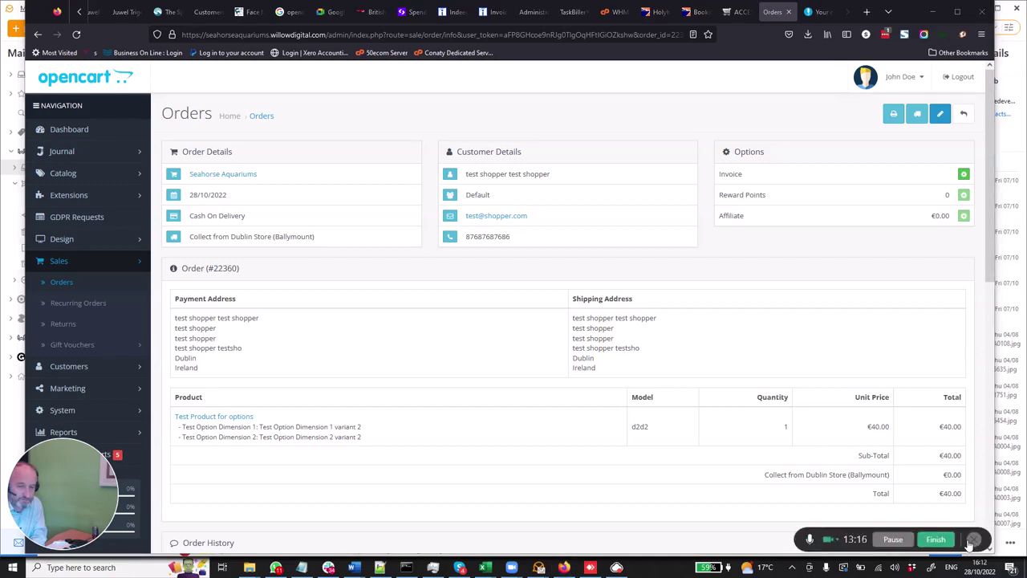